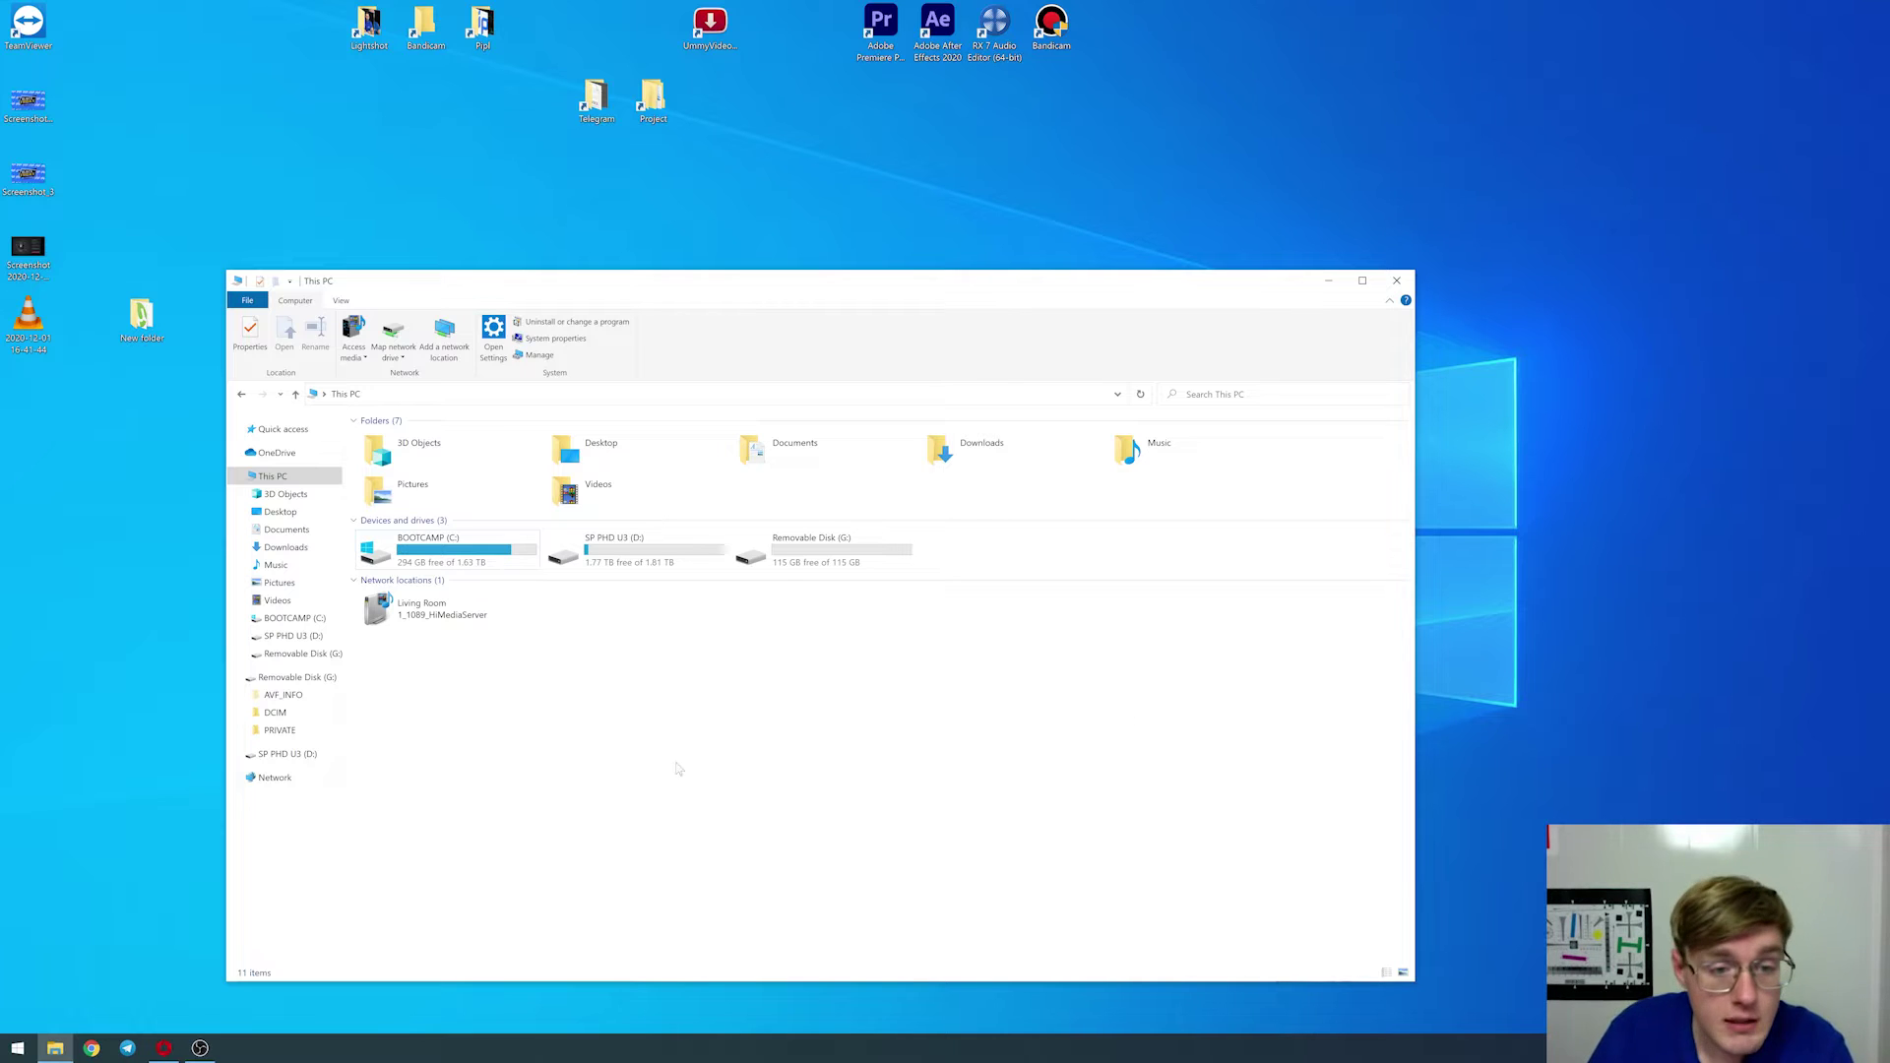
left_click(650, 569)
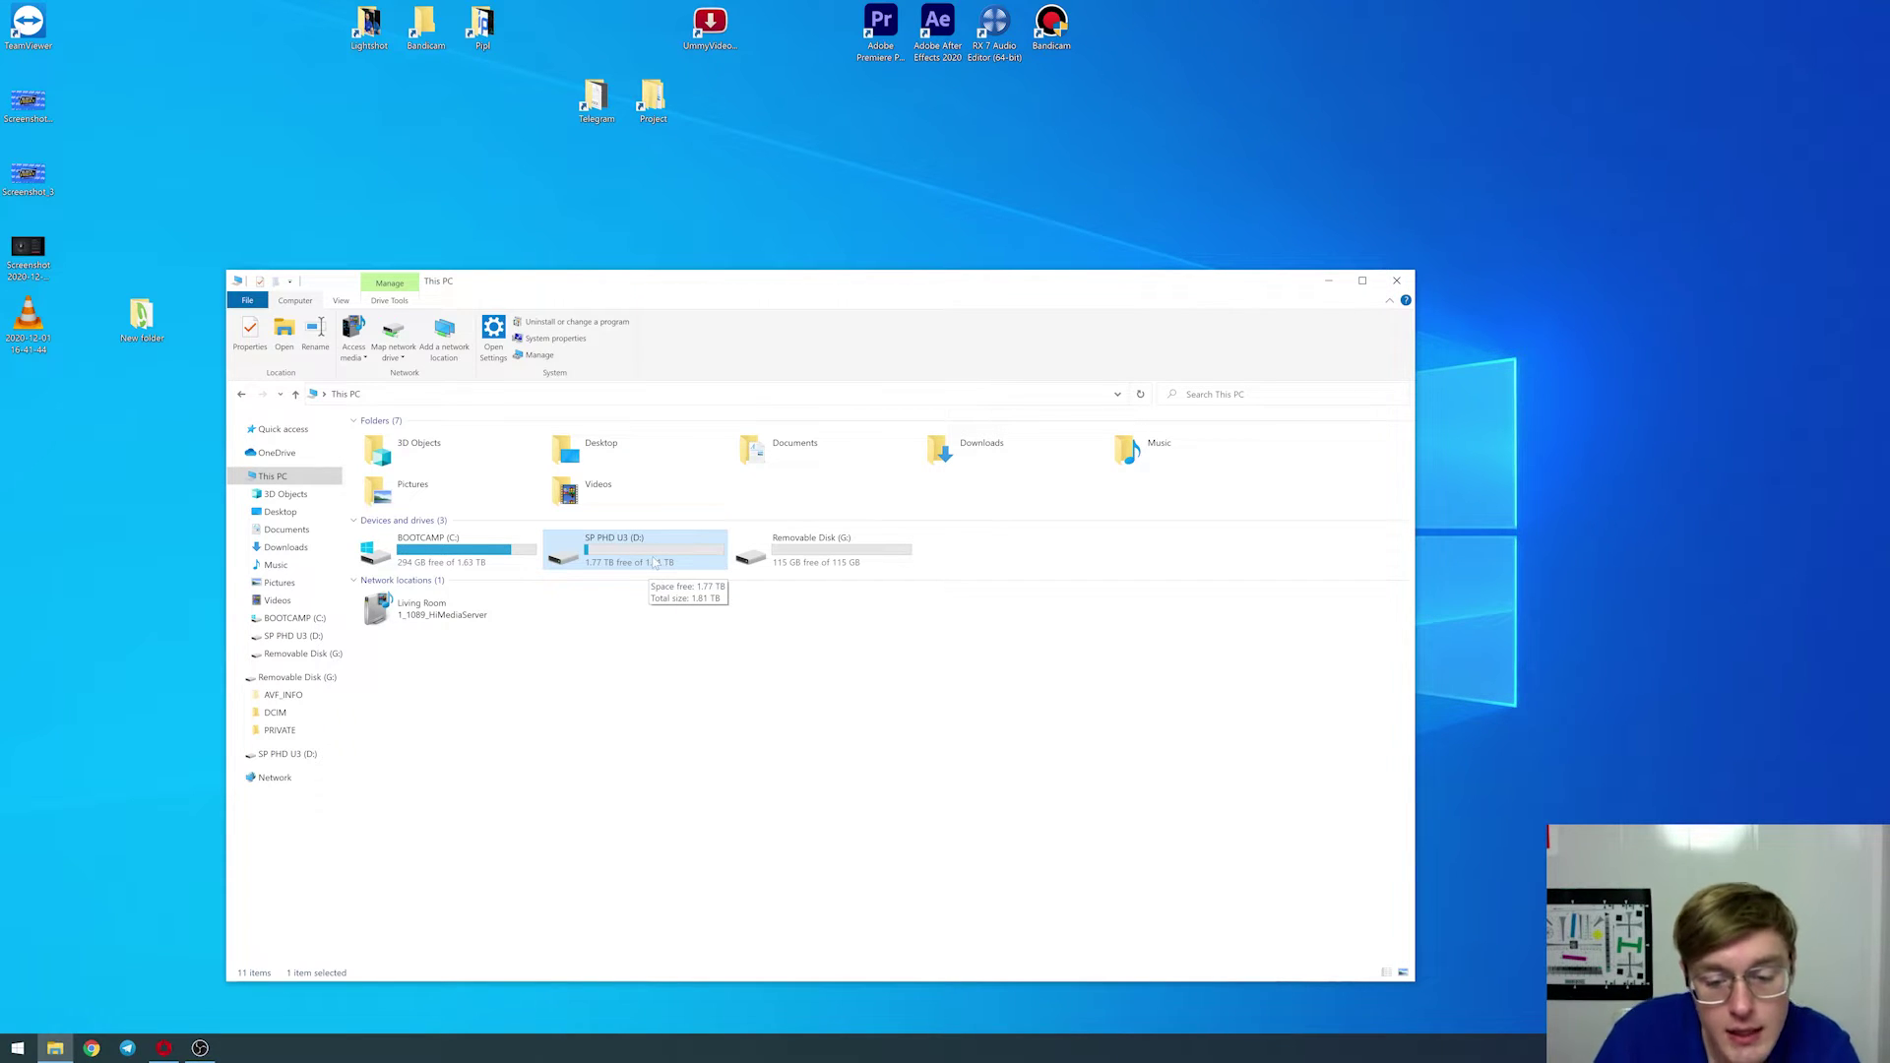
double_click(655, 562)
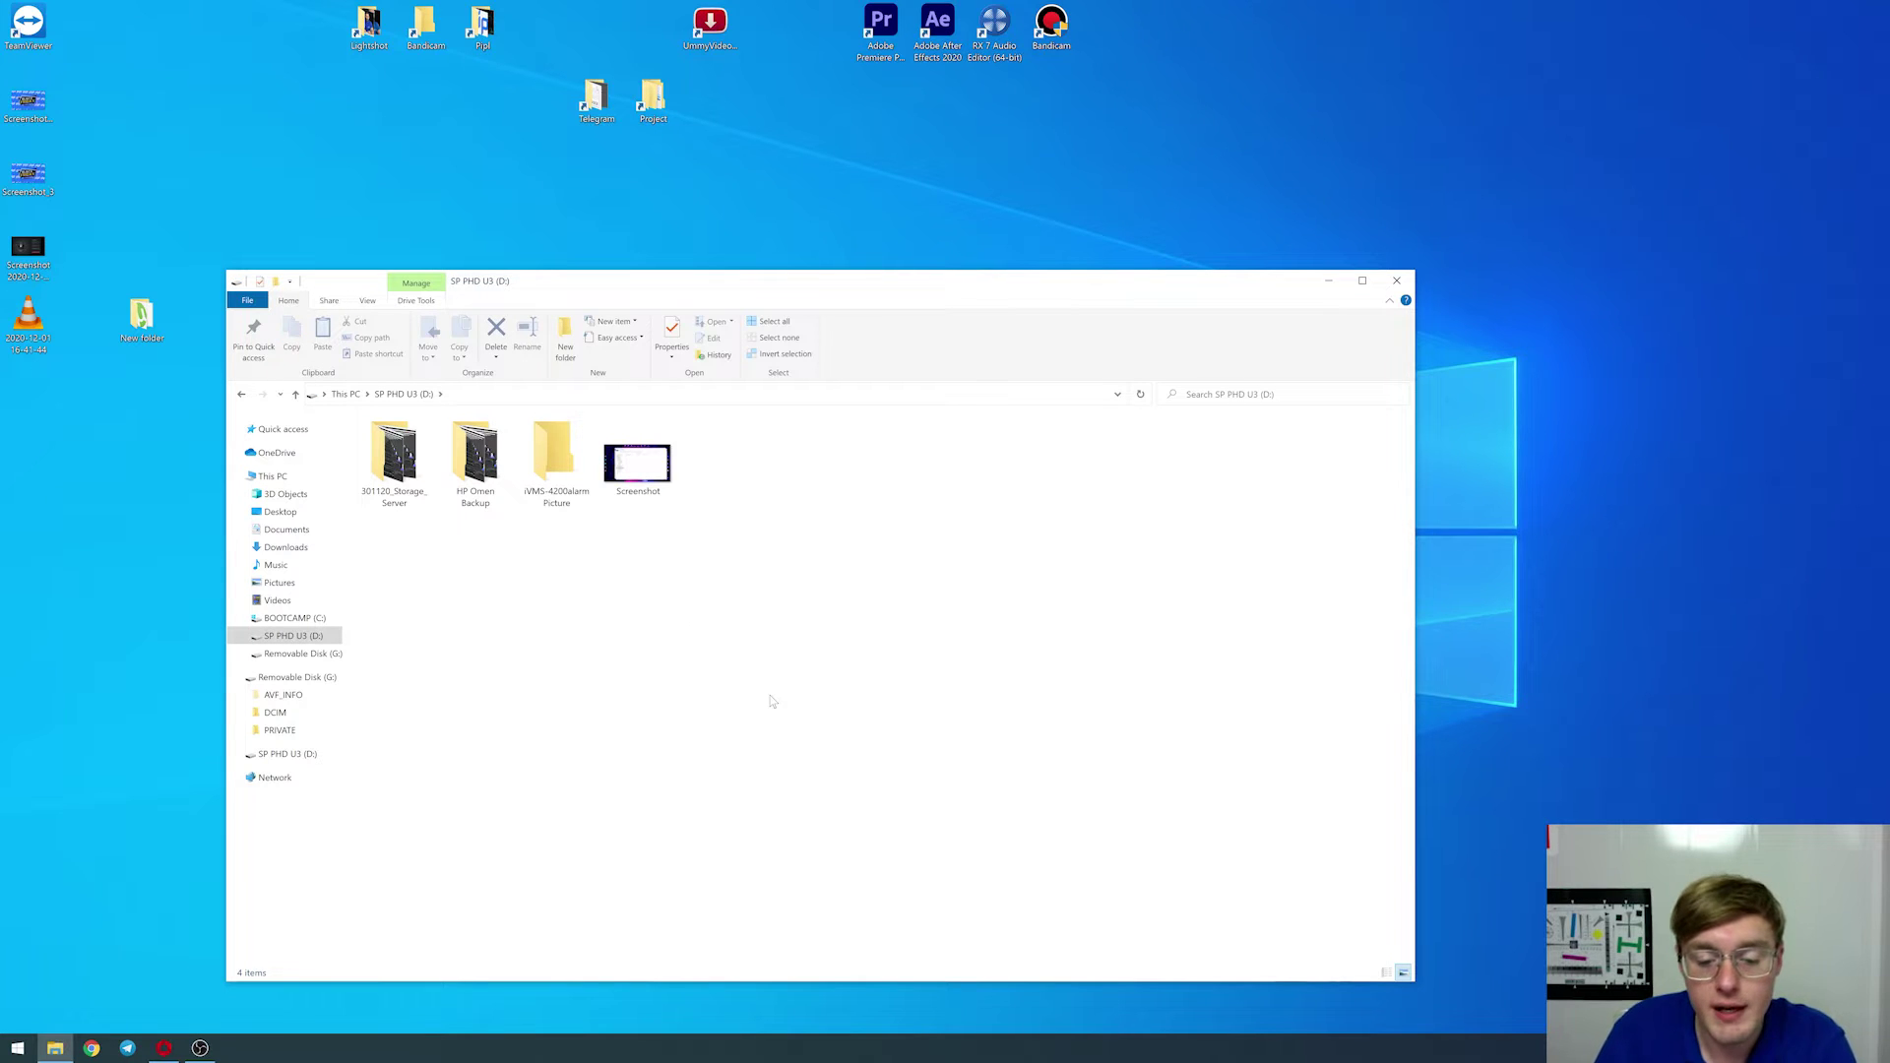
left_click_drag(766, 610, 372, 435)
right_click(380, 494)
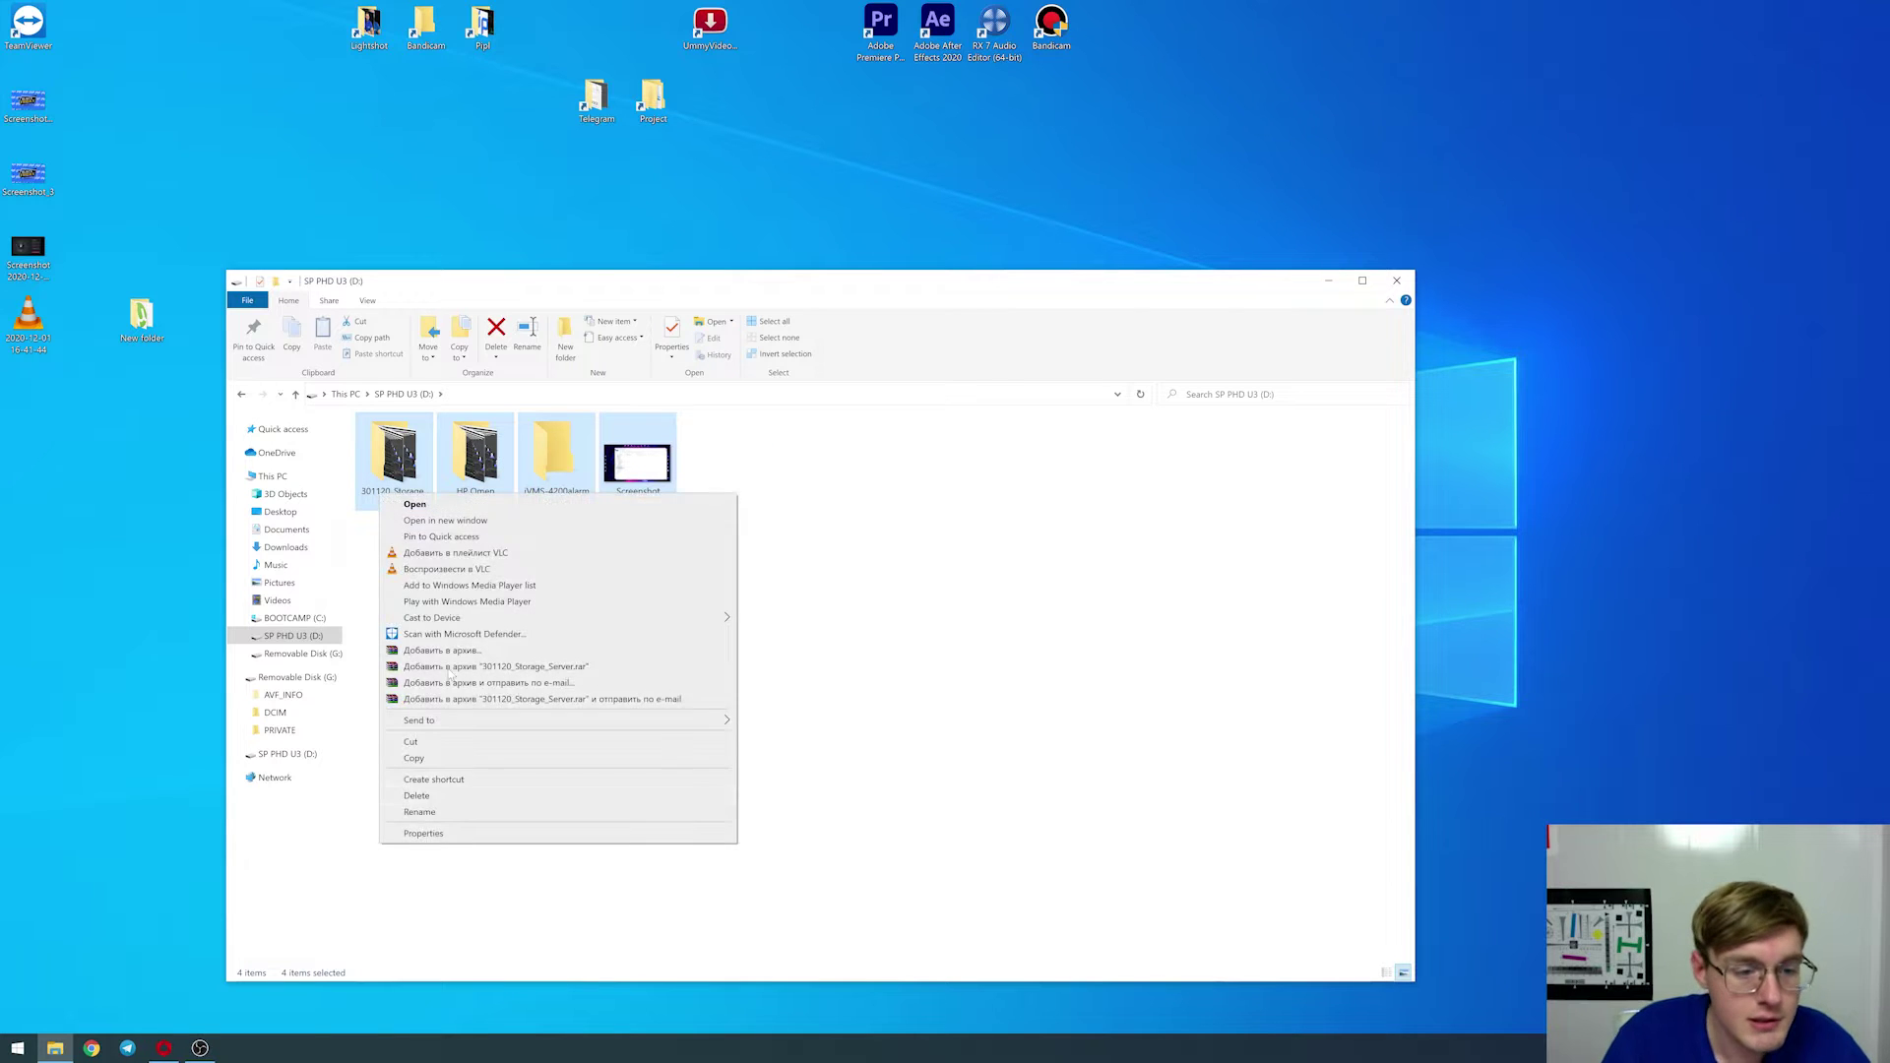
left_click(425, 833)
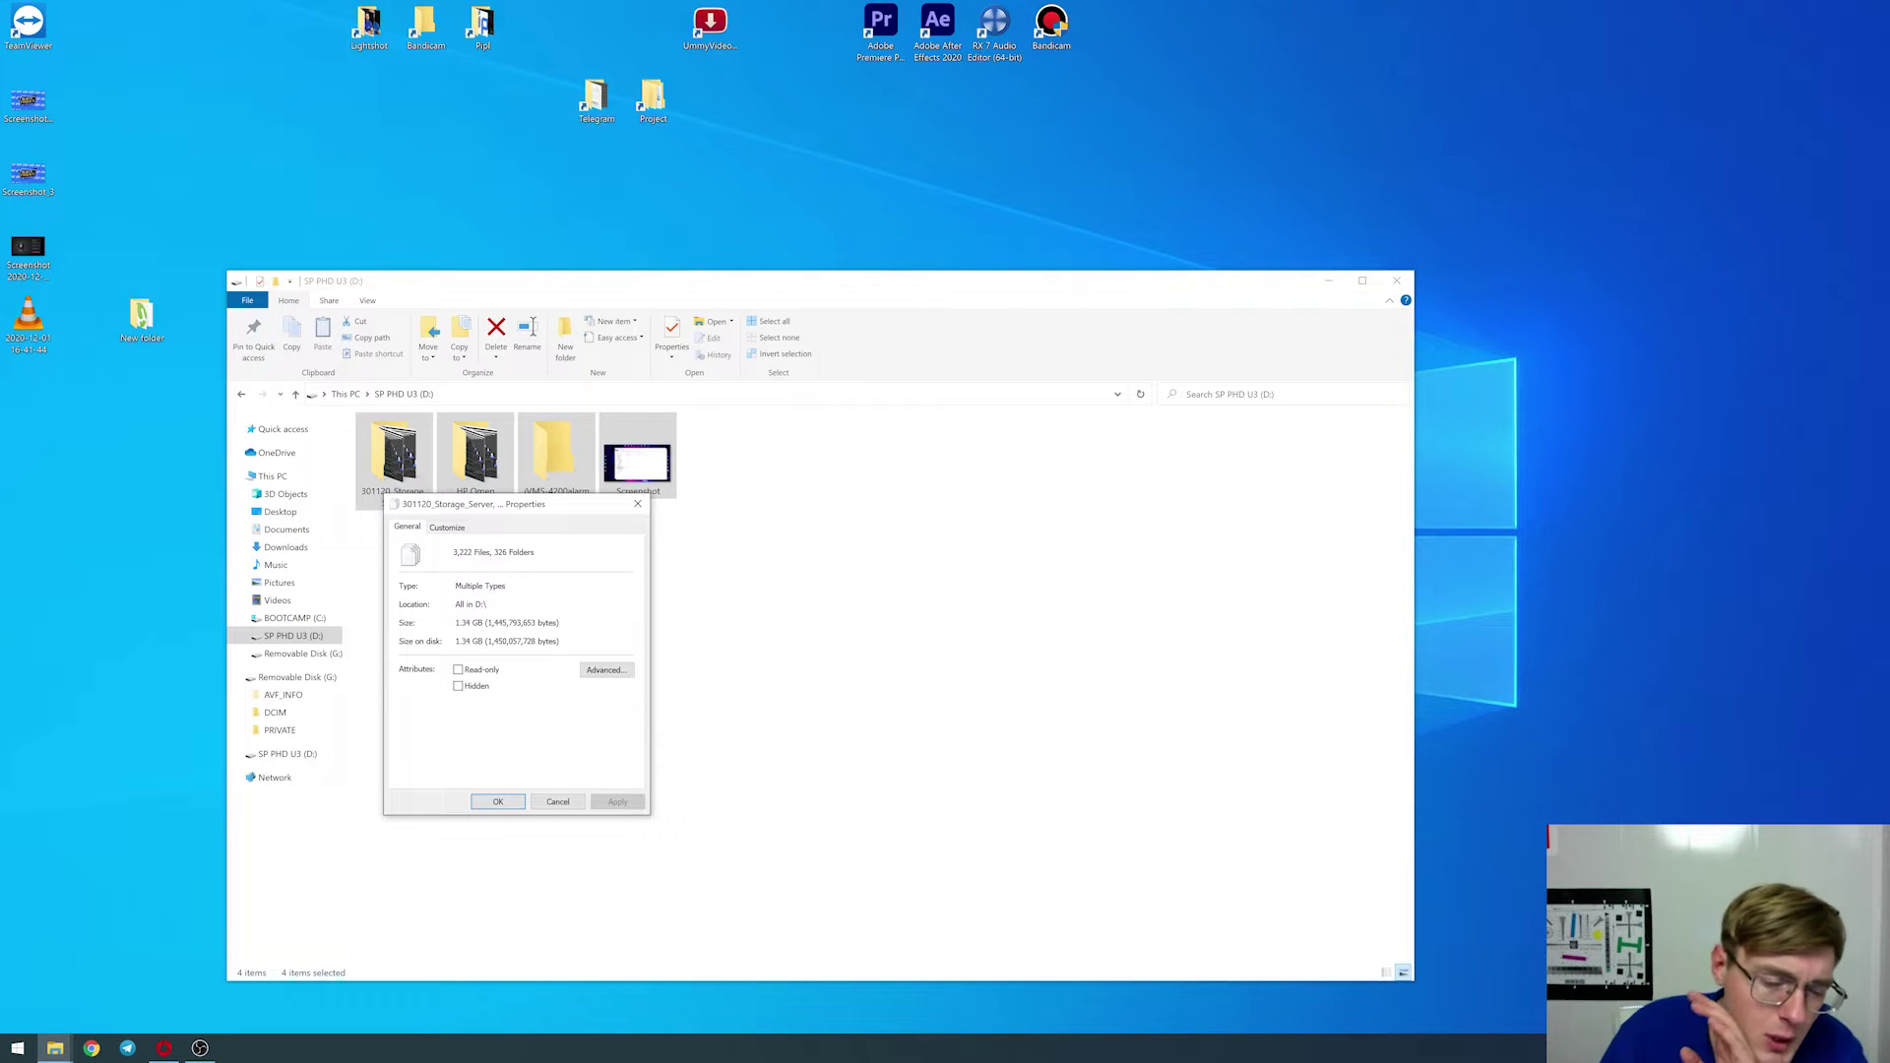
left_click(637, 504)
left_click(846, 602)
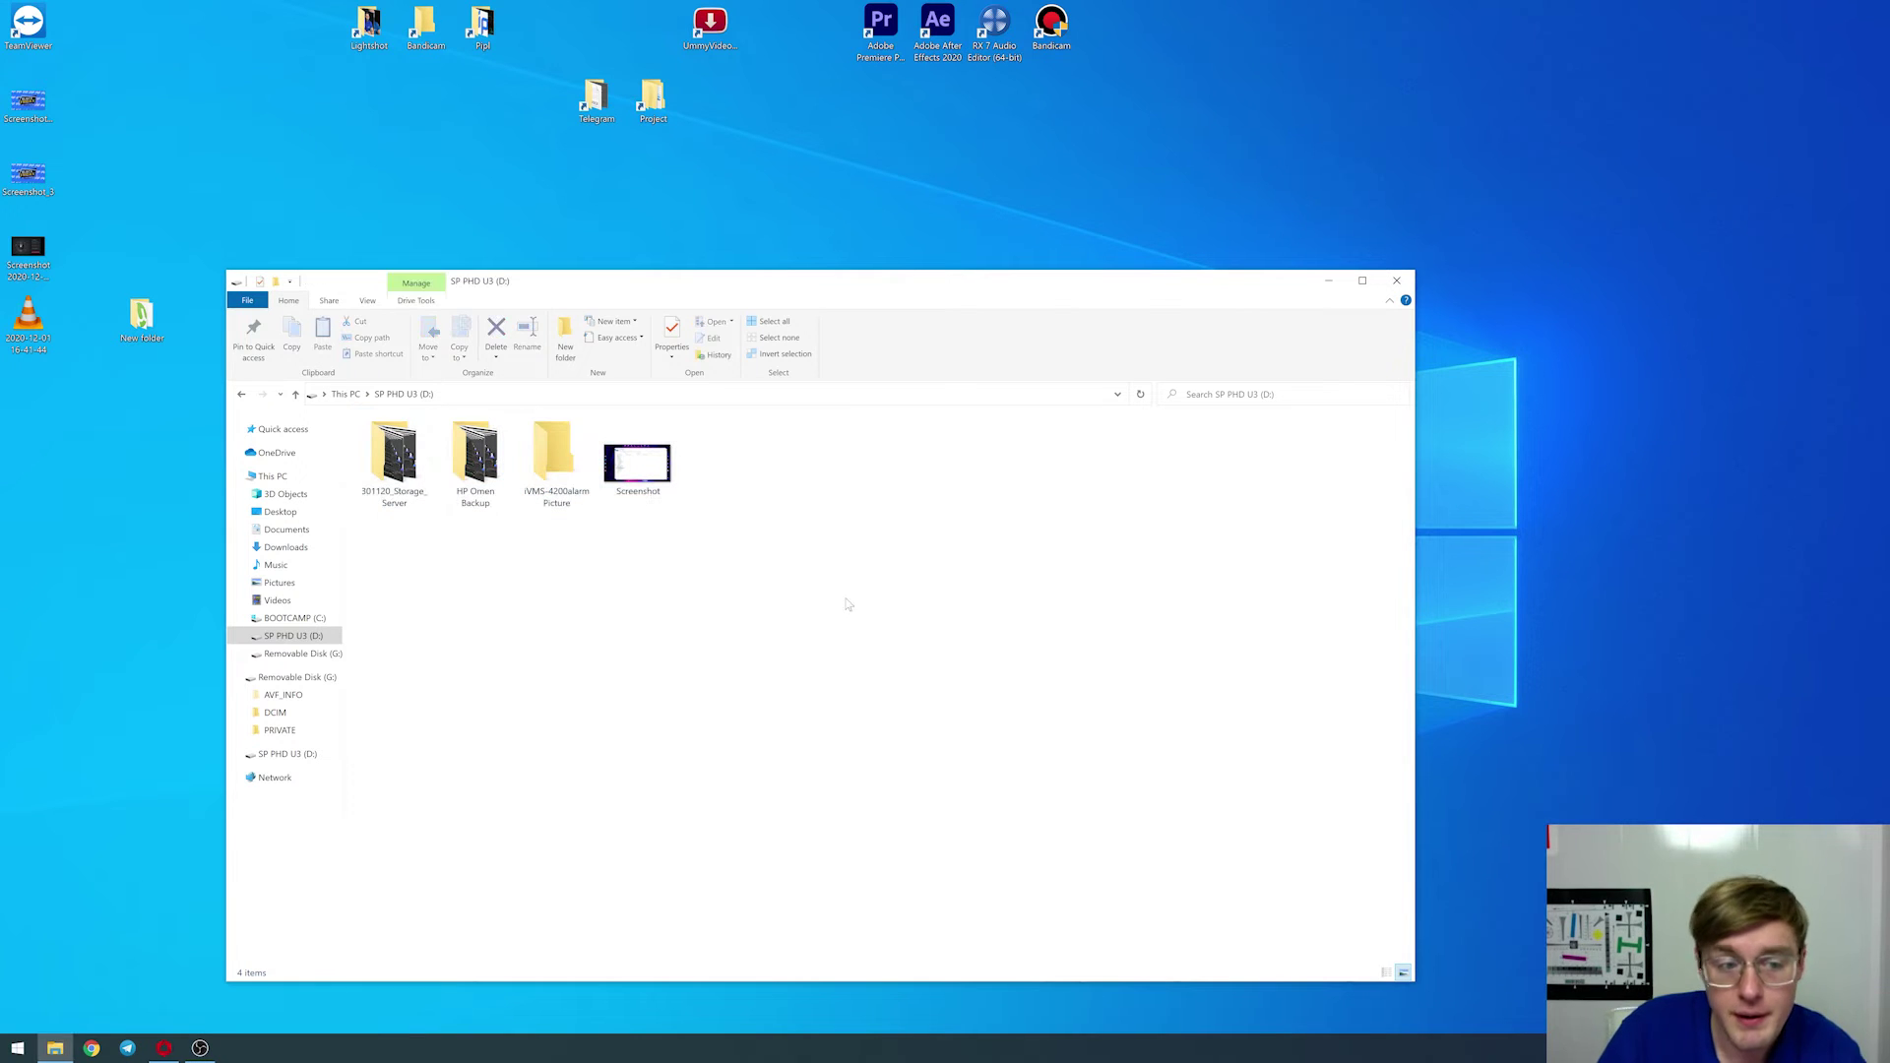
left_click(274, 476)
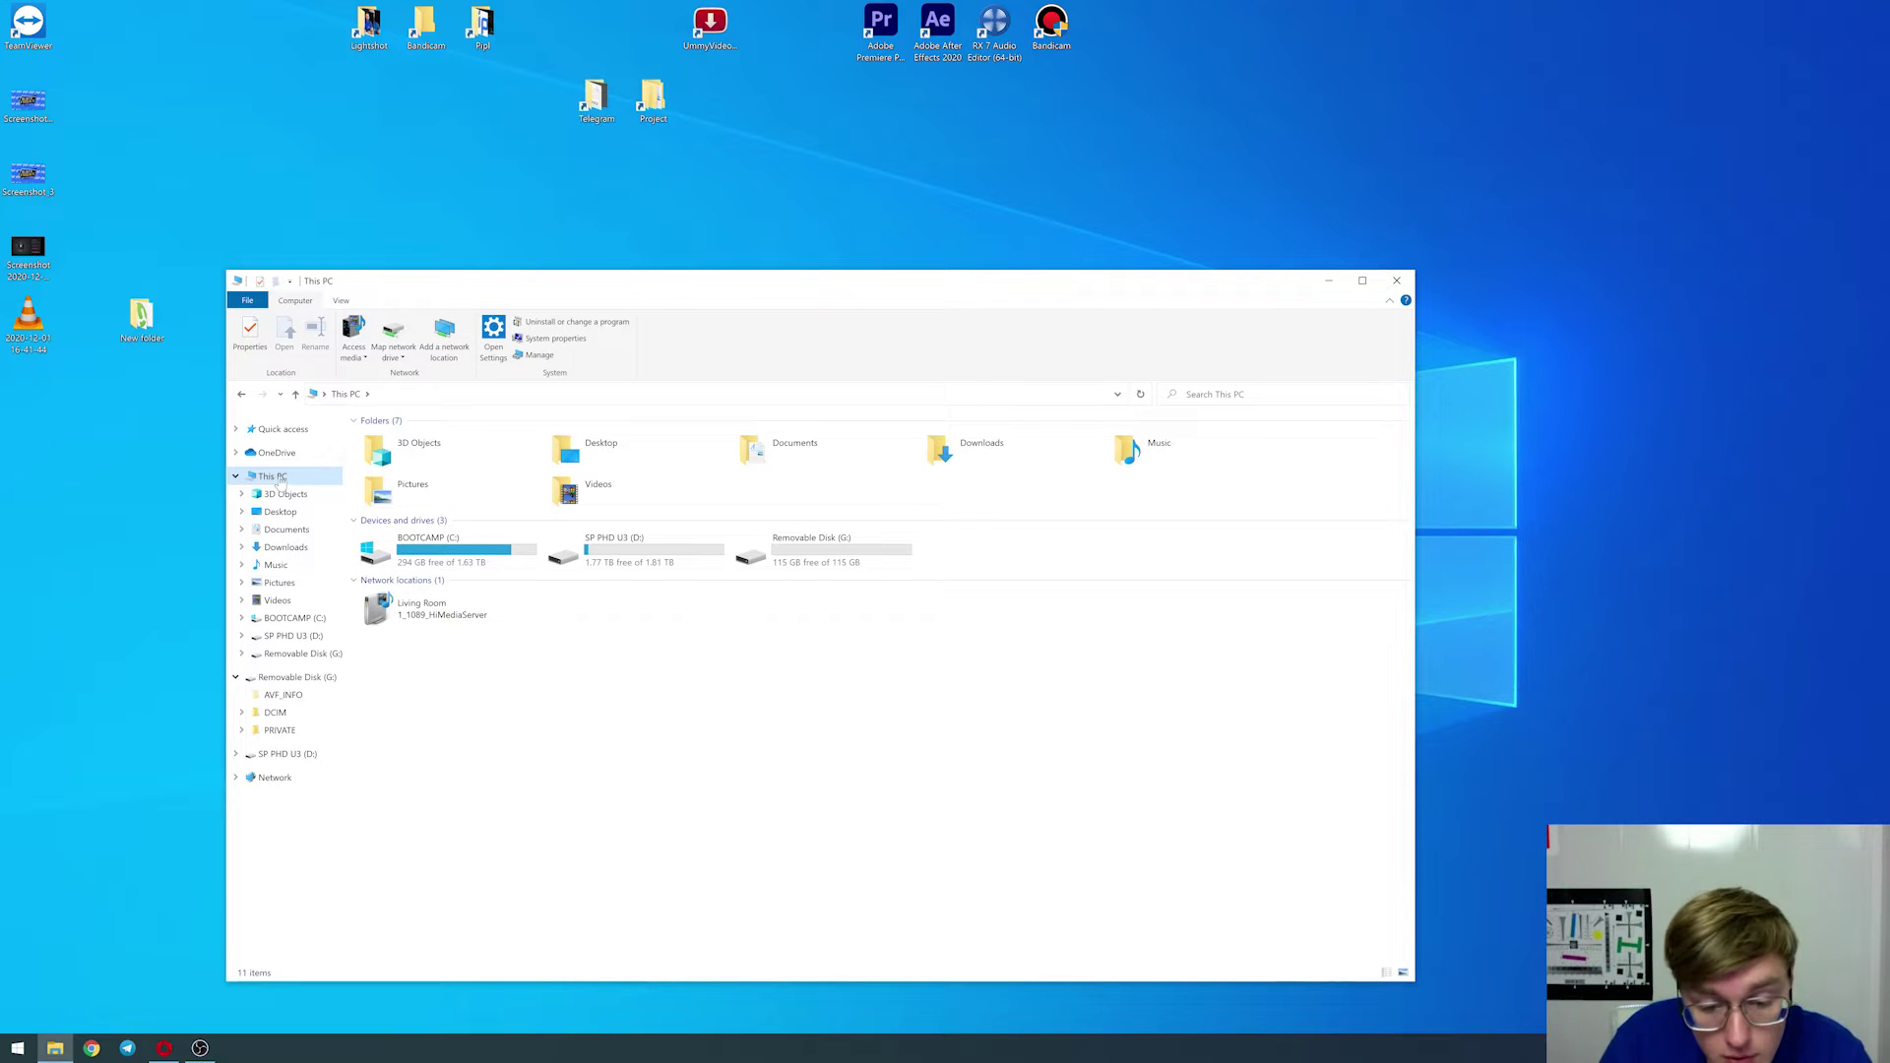
right_click(280, 478)
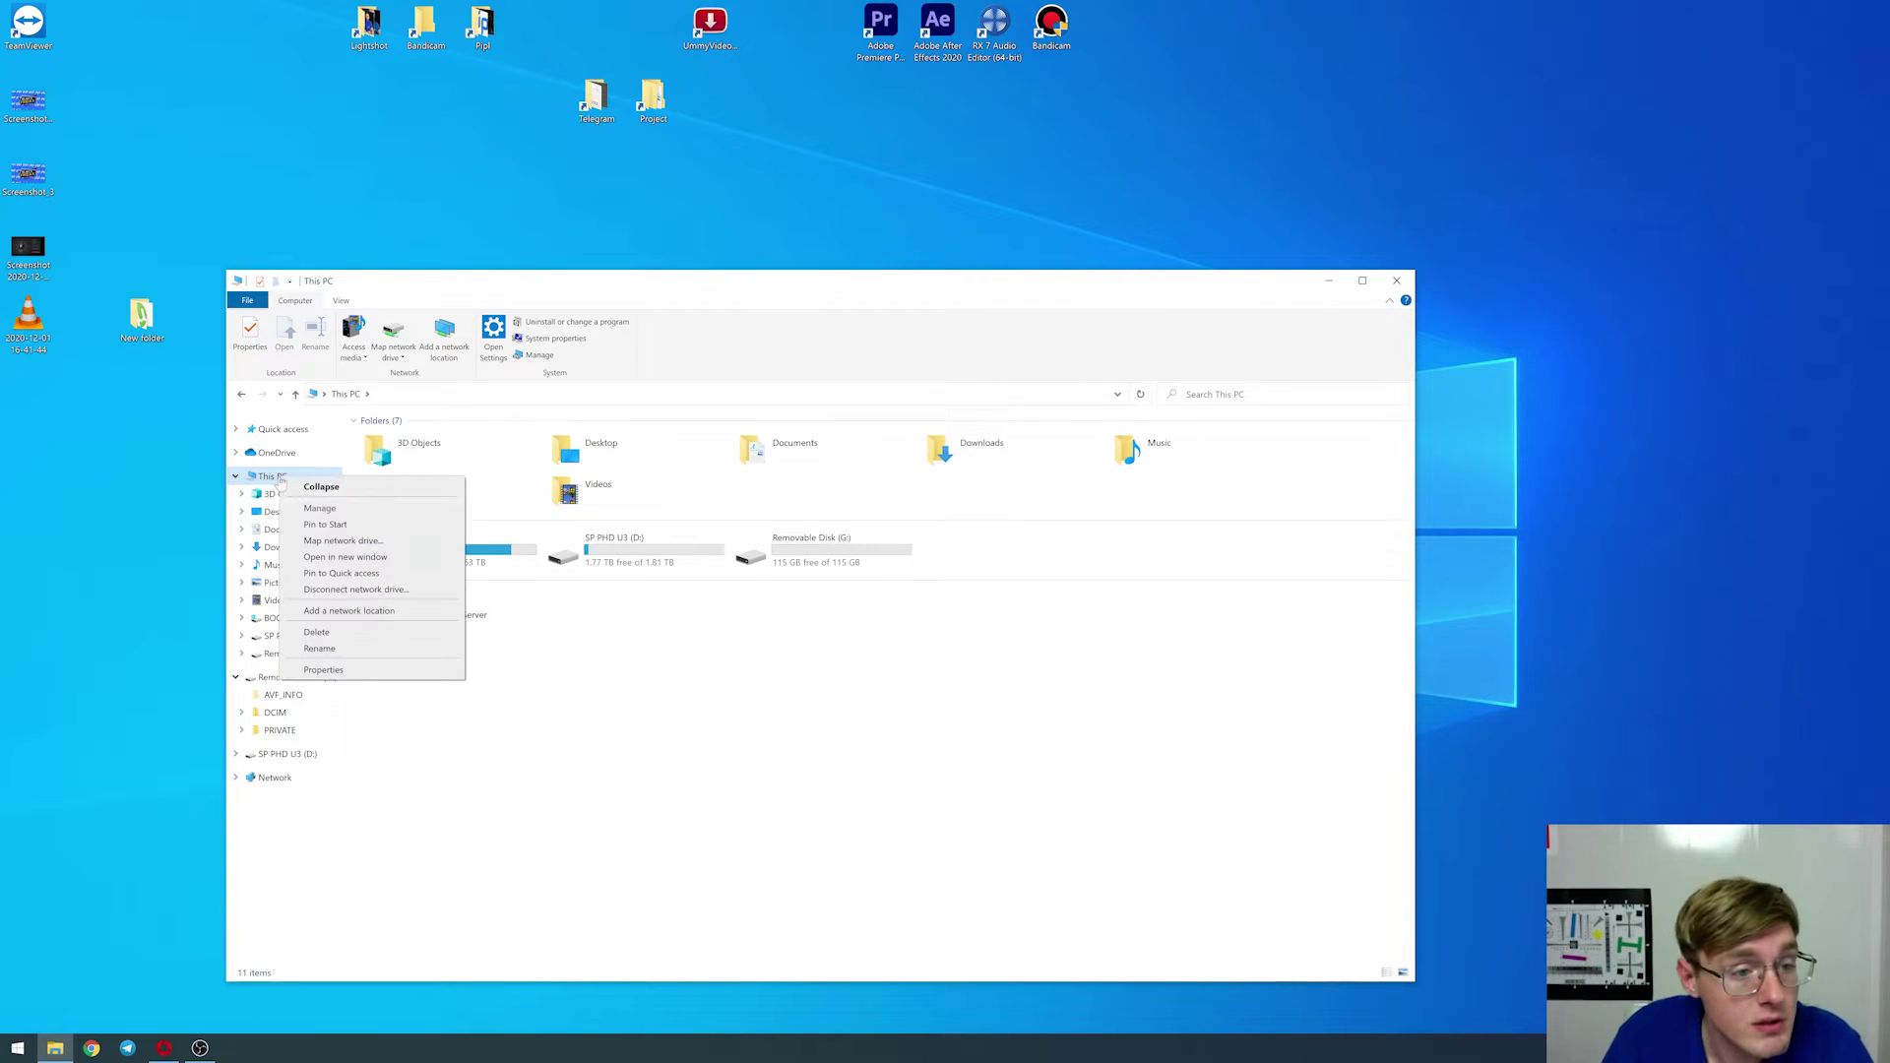
Open Computer Management full screen and show Disk Management under Storage
left_click(322, 509)
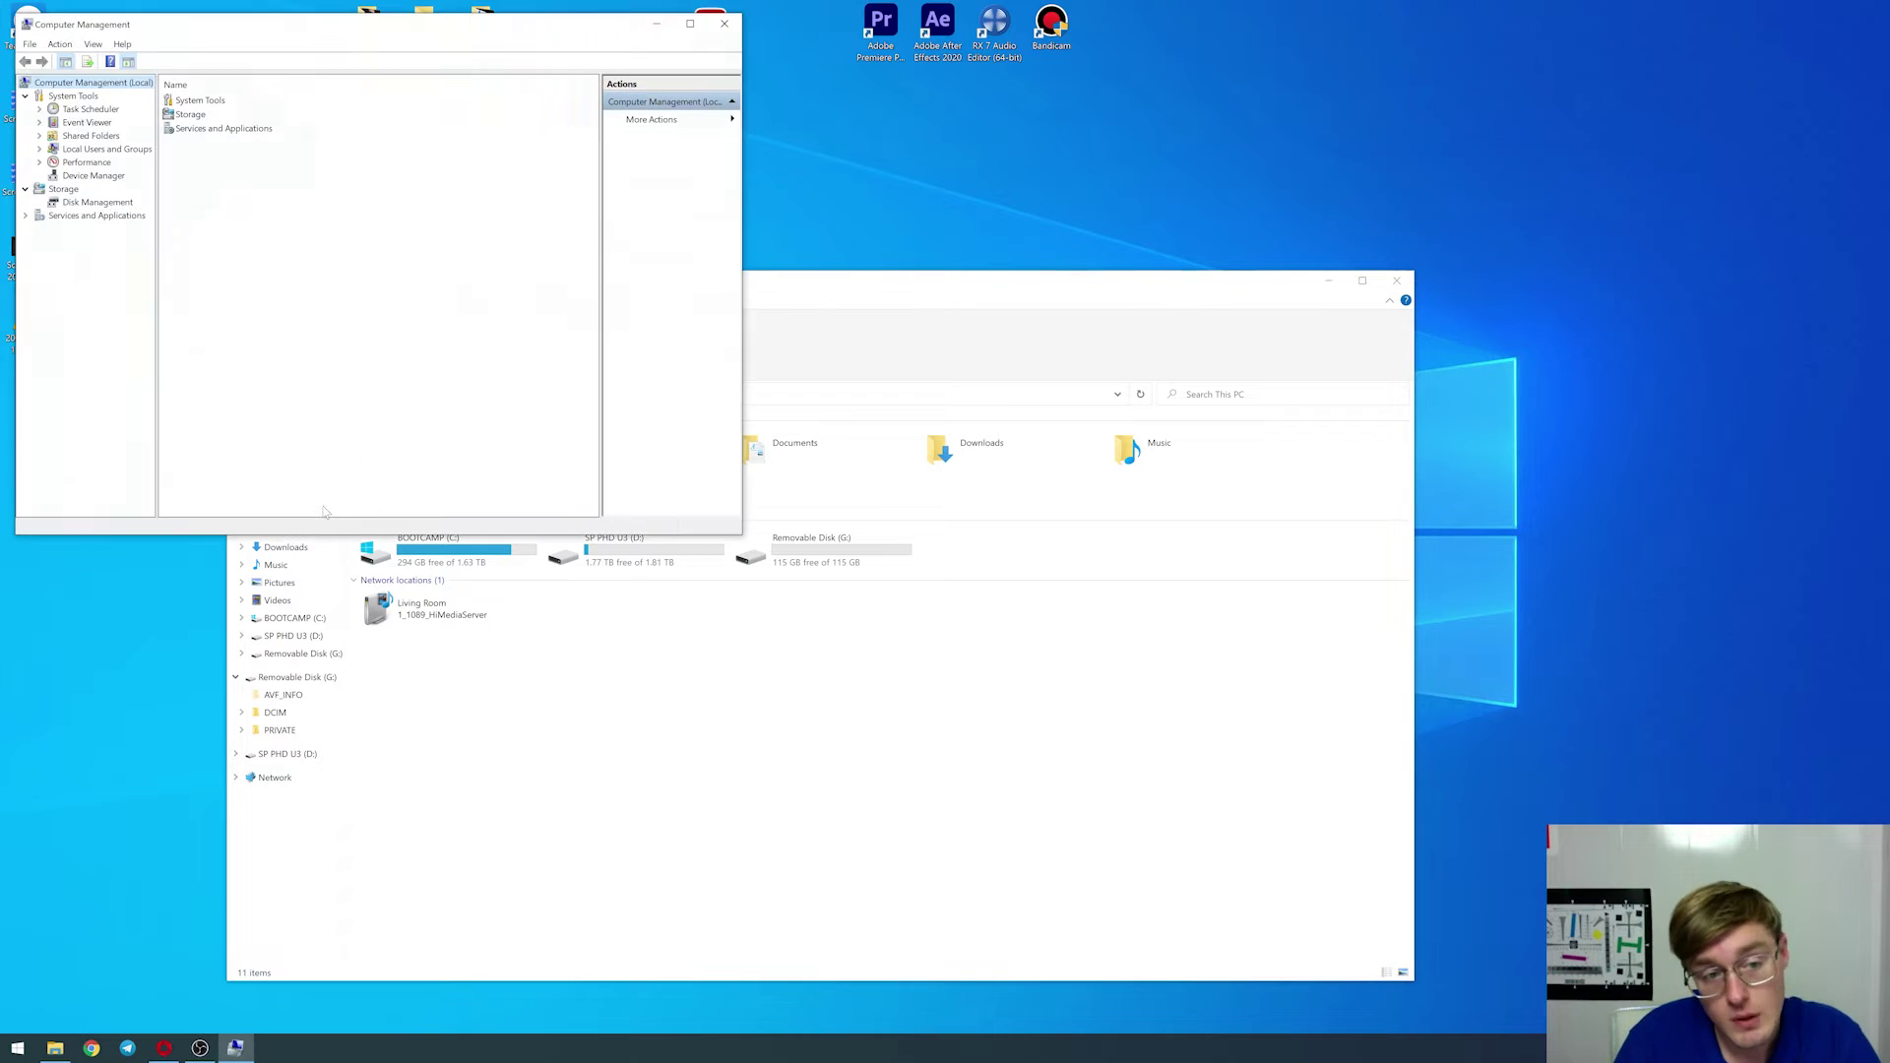
left_click(691, 24)
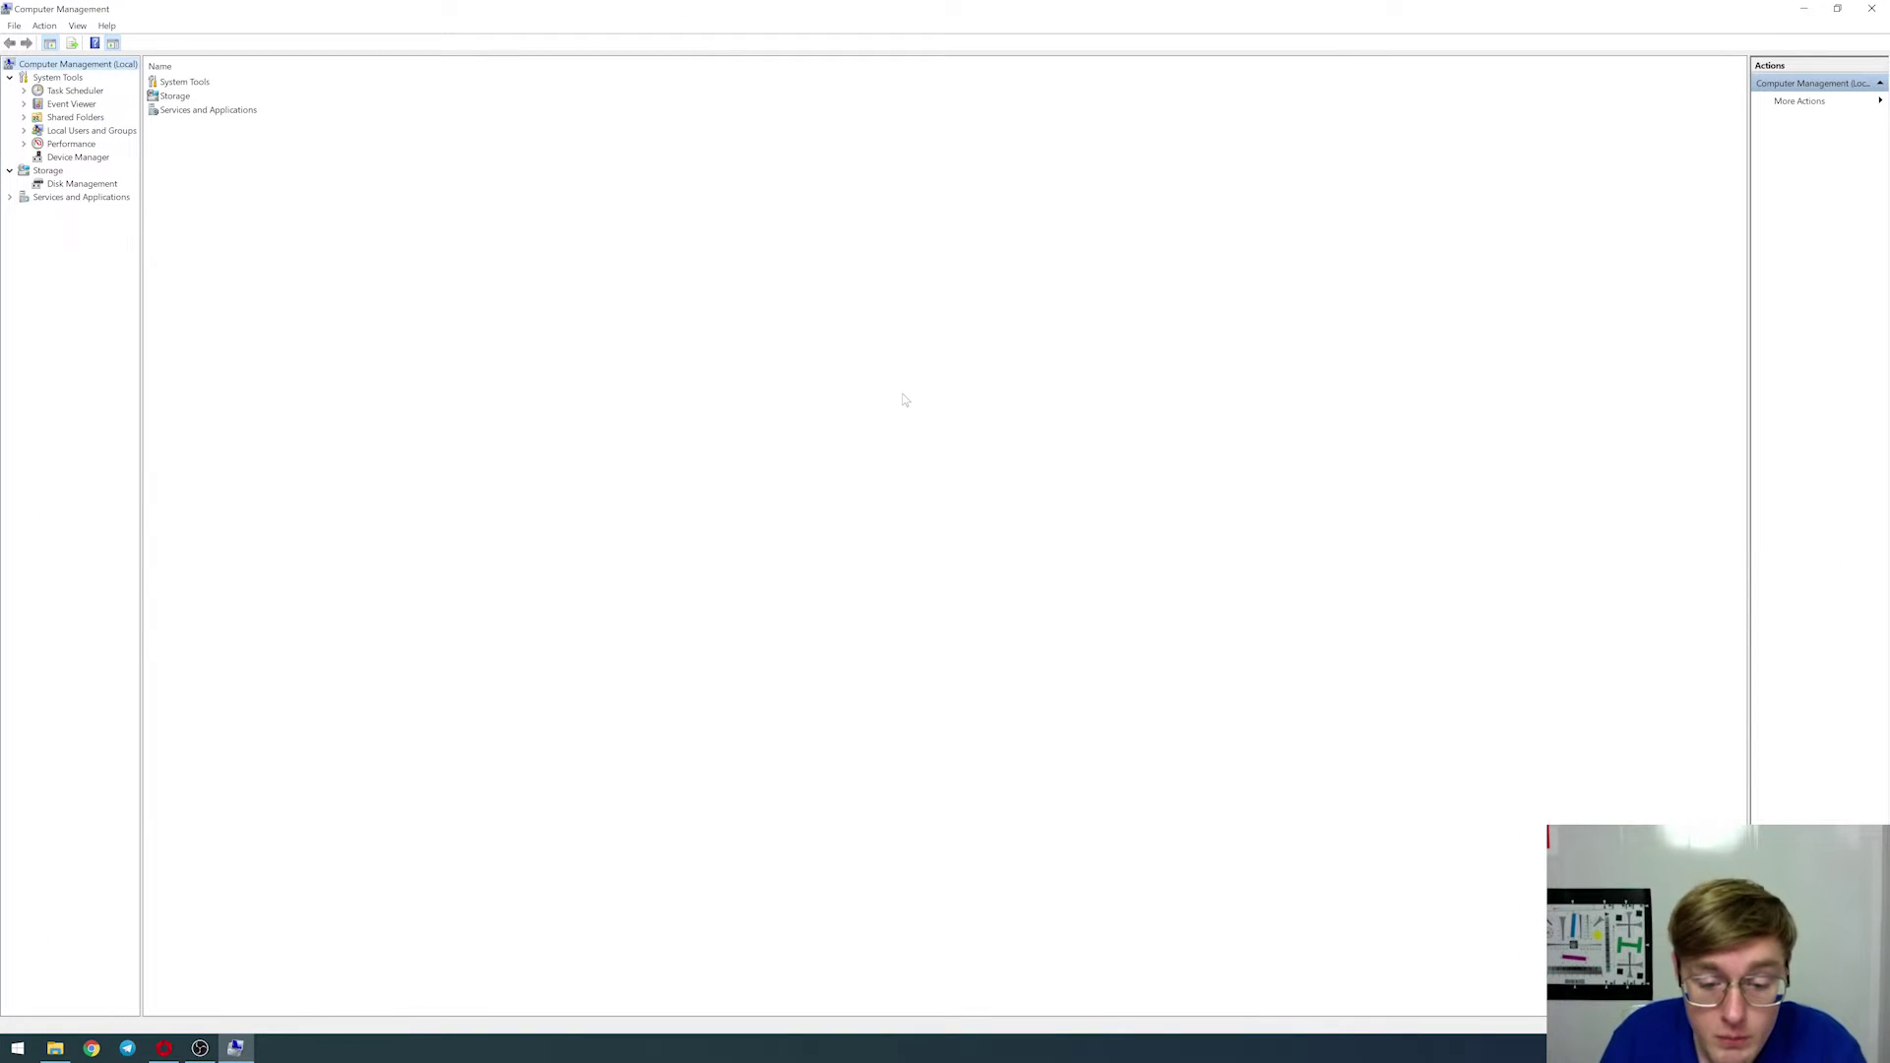
left_click(49, 171)
left_click(80, 186)
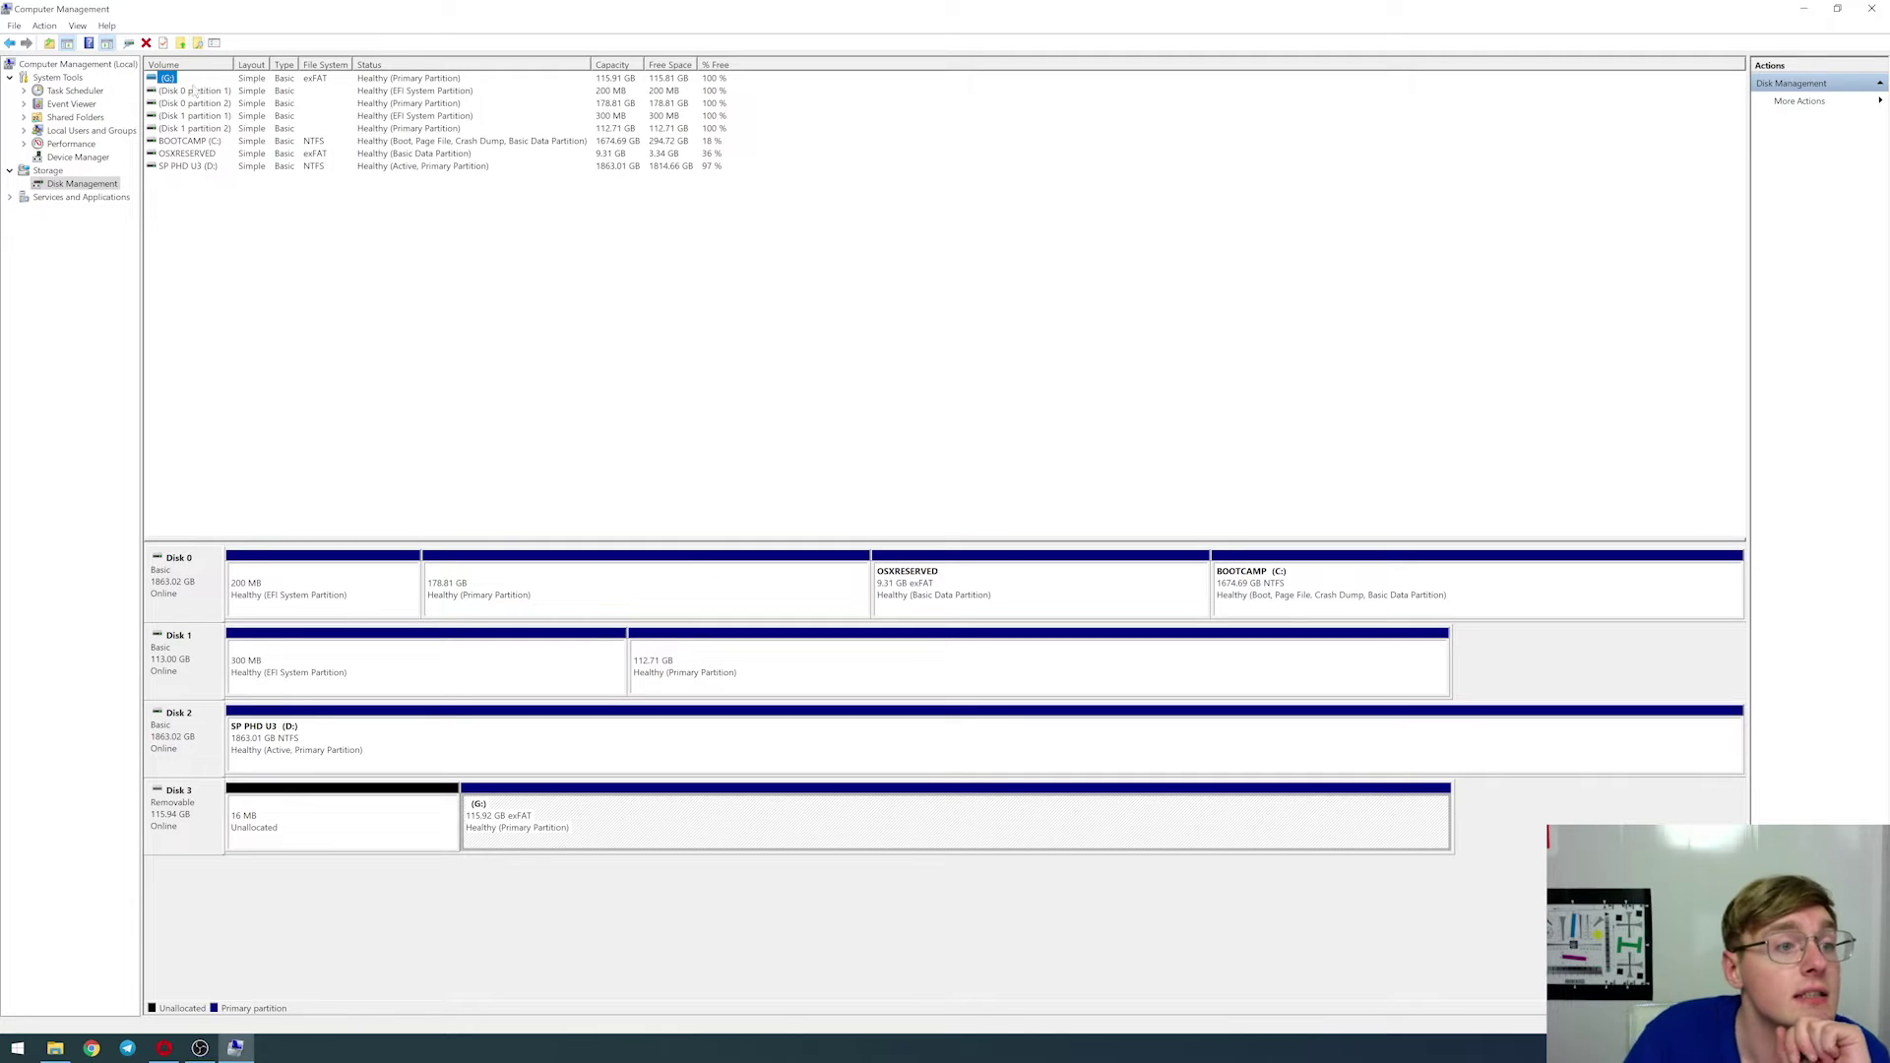
Bring up the shortcut menu for the SP PHD U3 (D:) volume
left_click(185, 166)
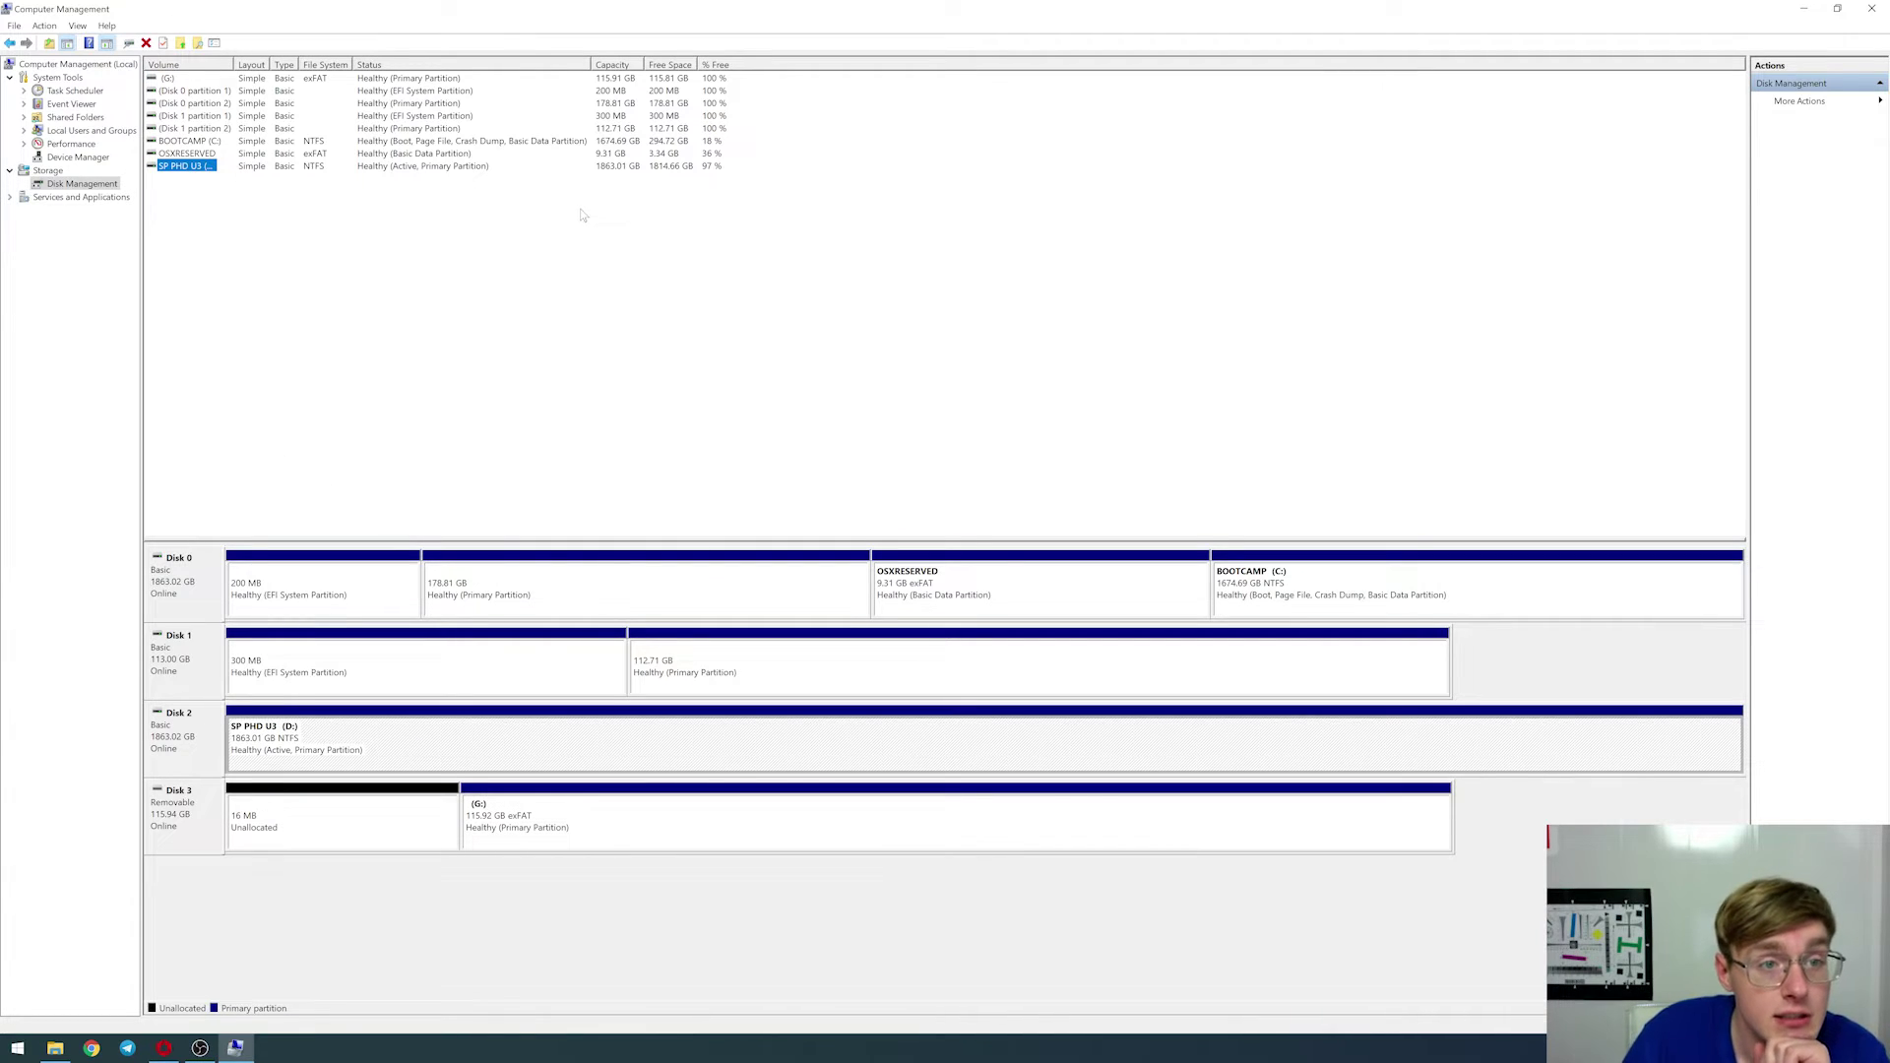
left_click(680, 171)
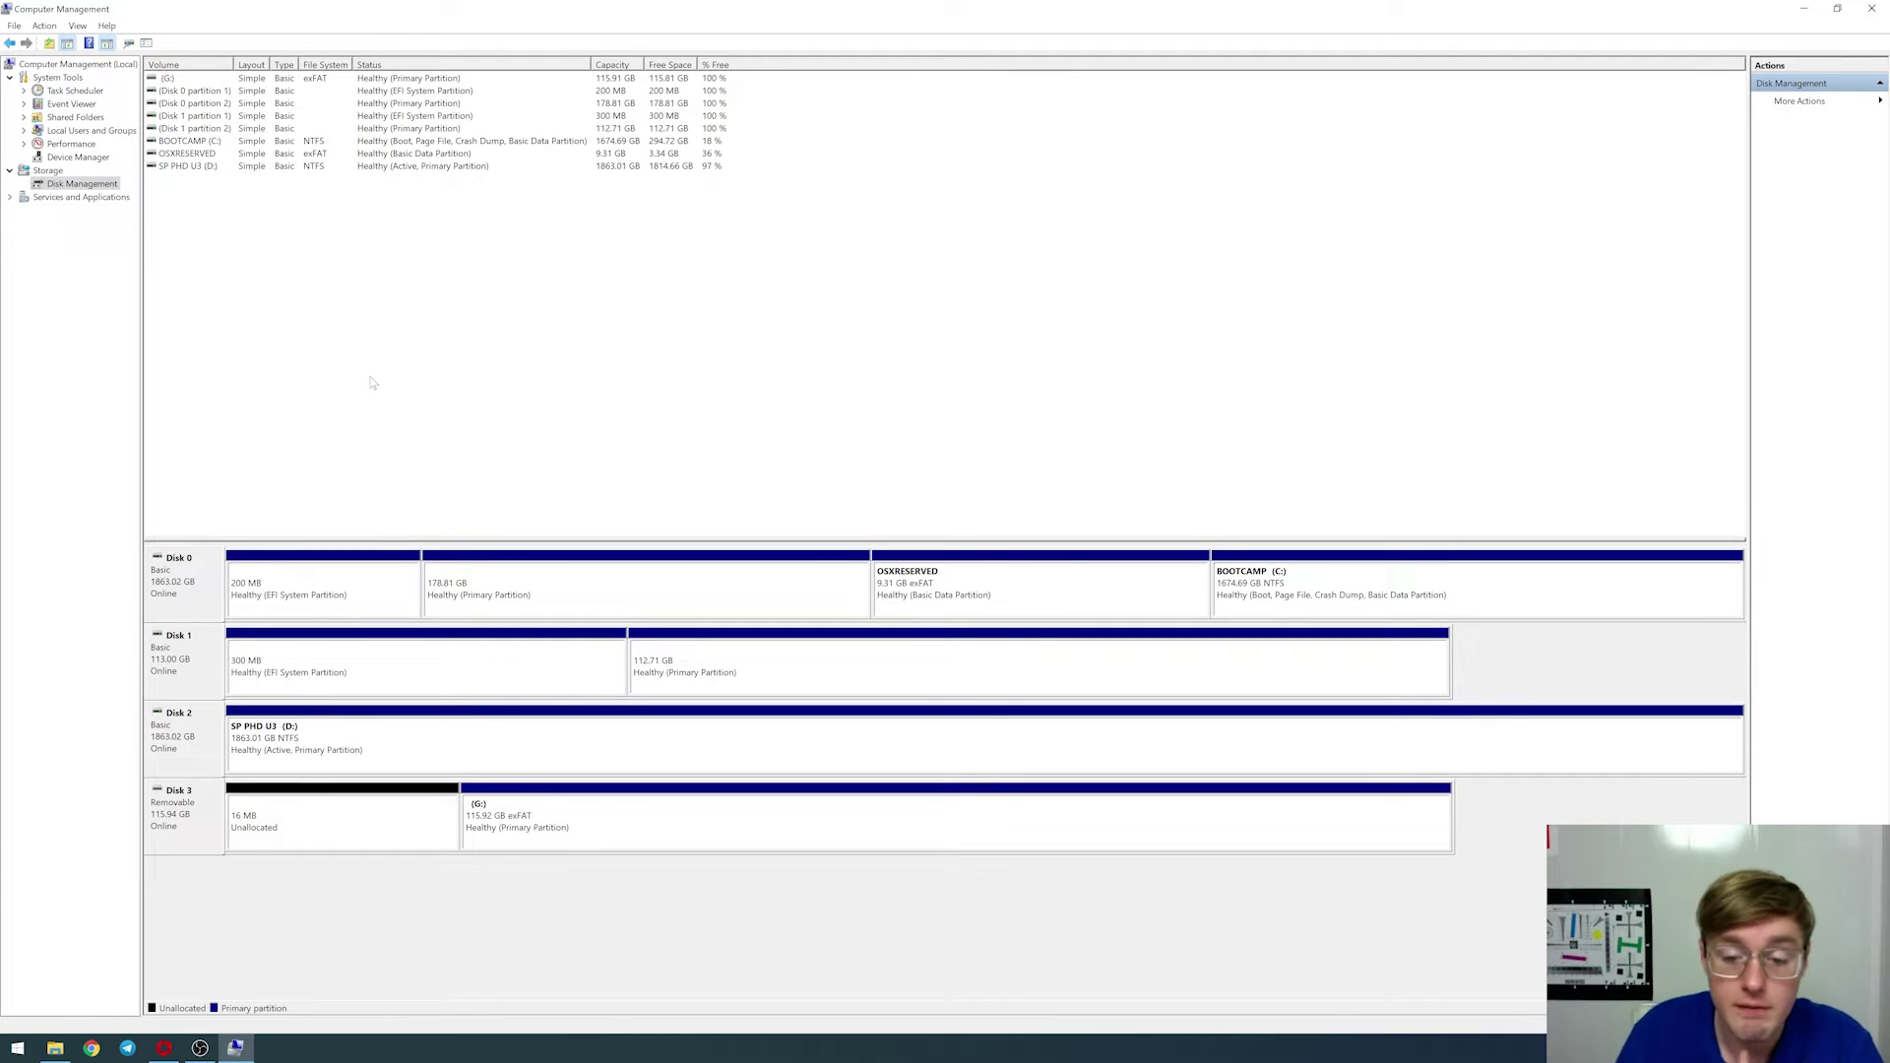
right_click(194, 168)
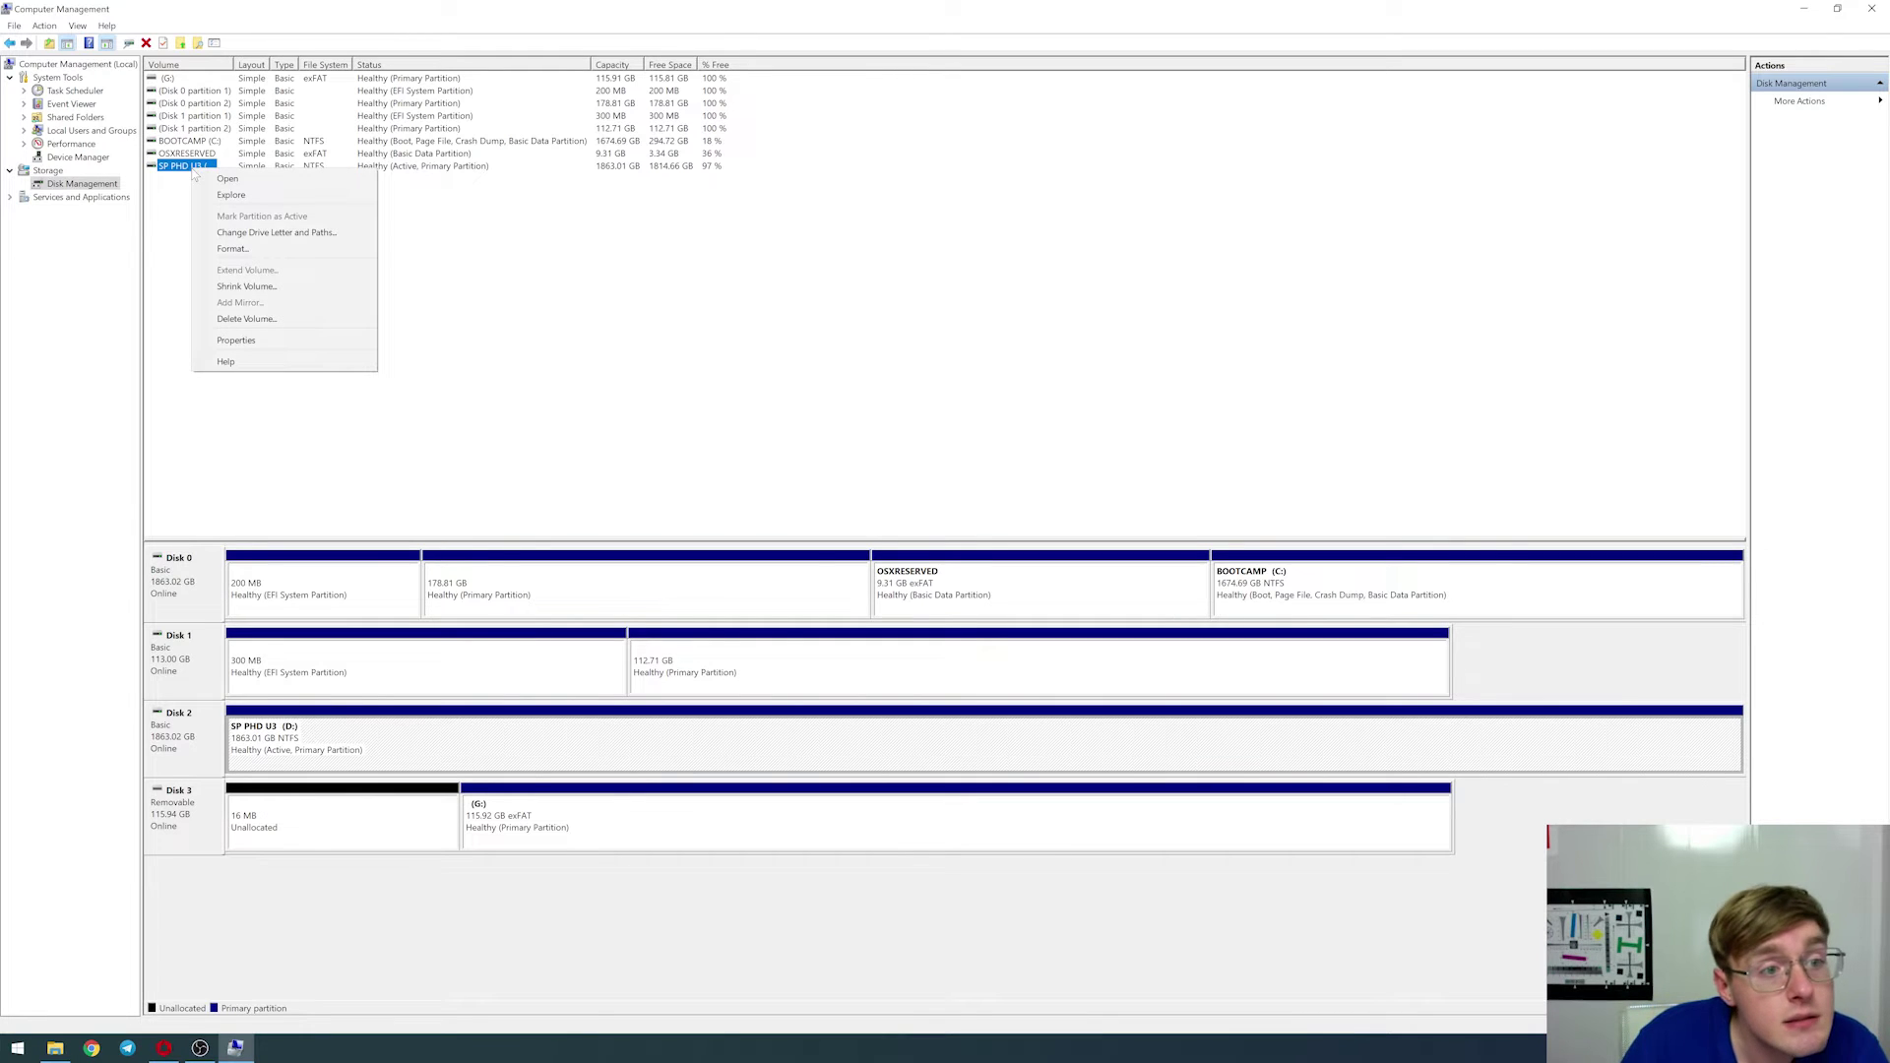
Open the Shrink D: dialog for SP PHD U3 (D:), then bring up Windows search
left_click(258, 286)
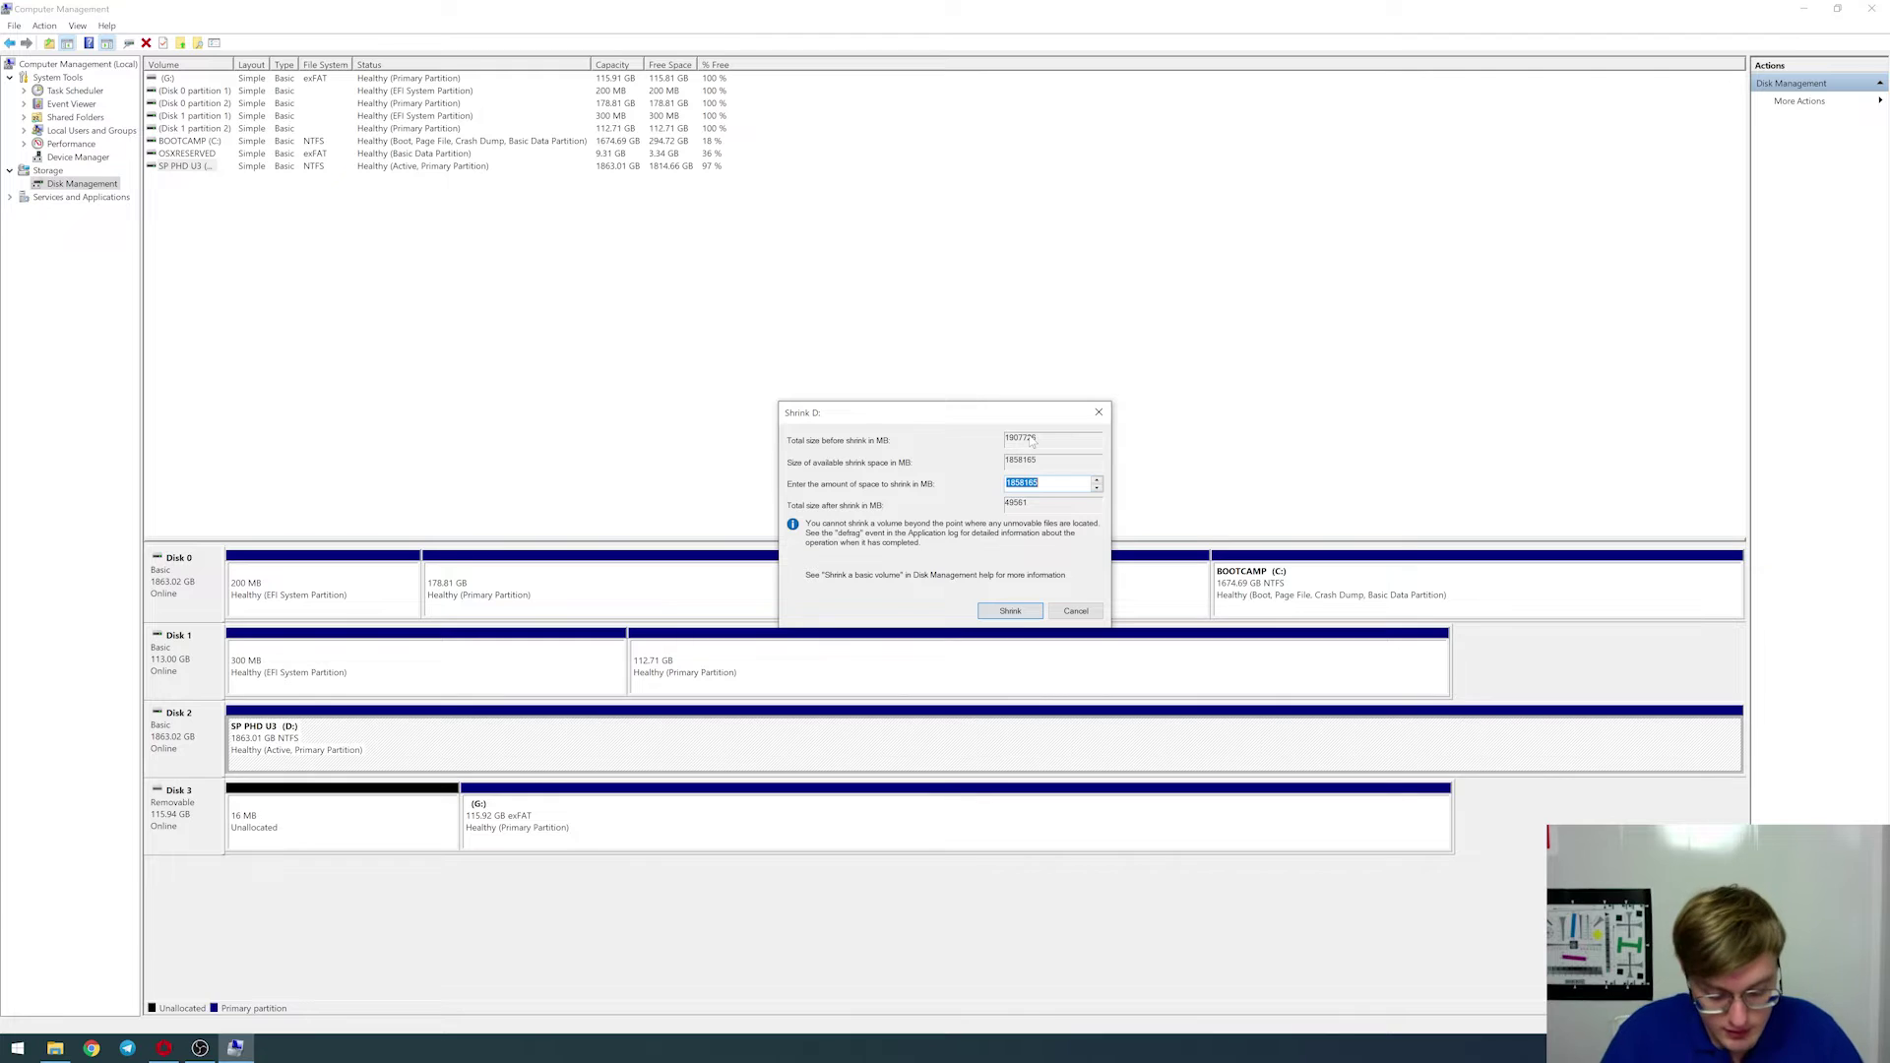
key("super")
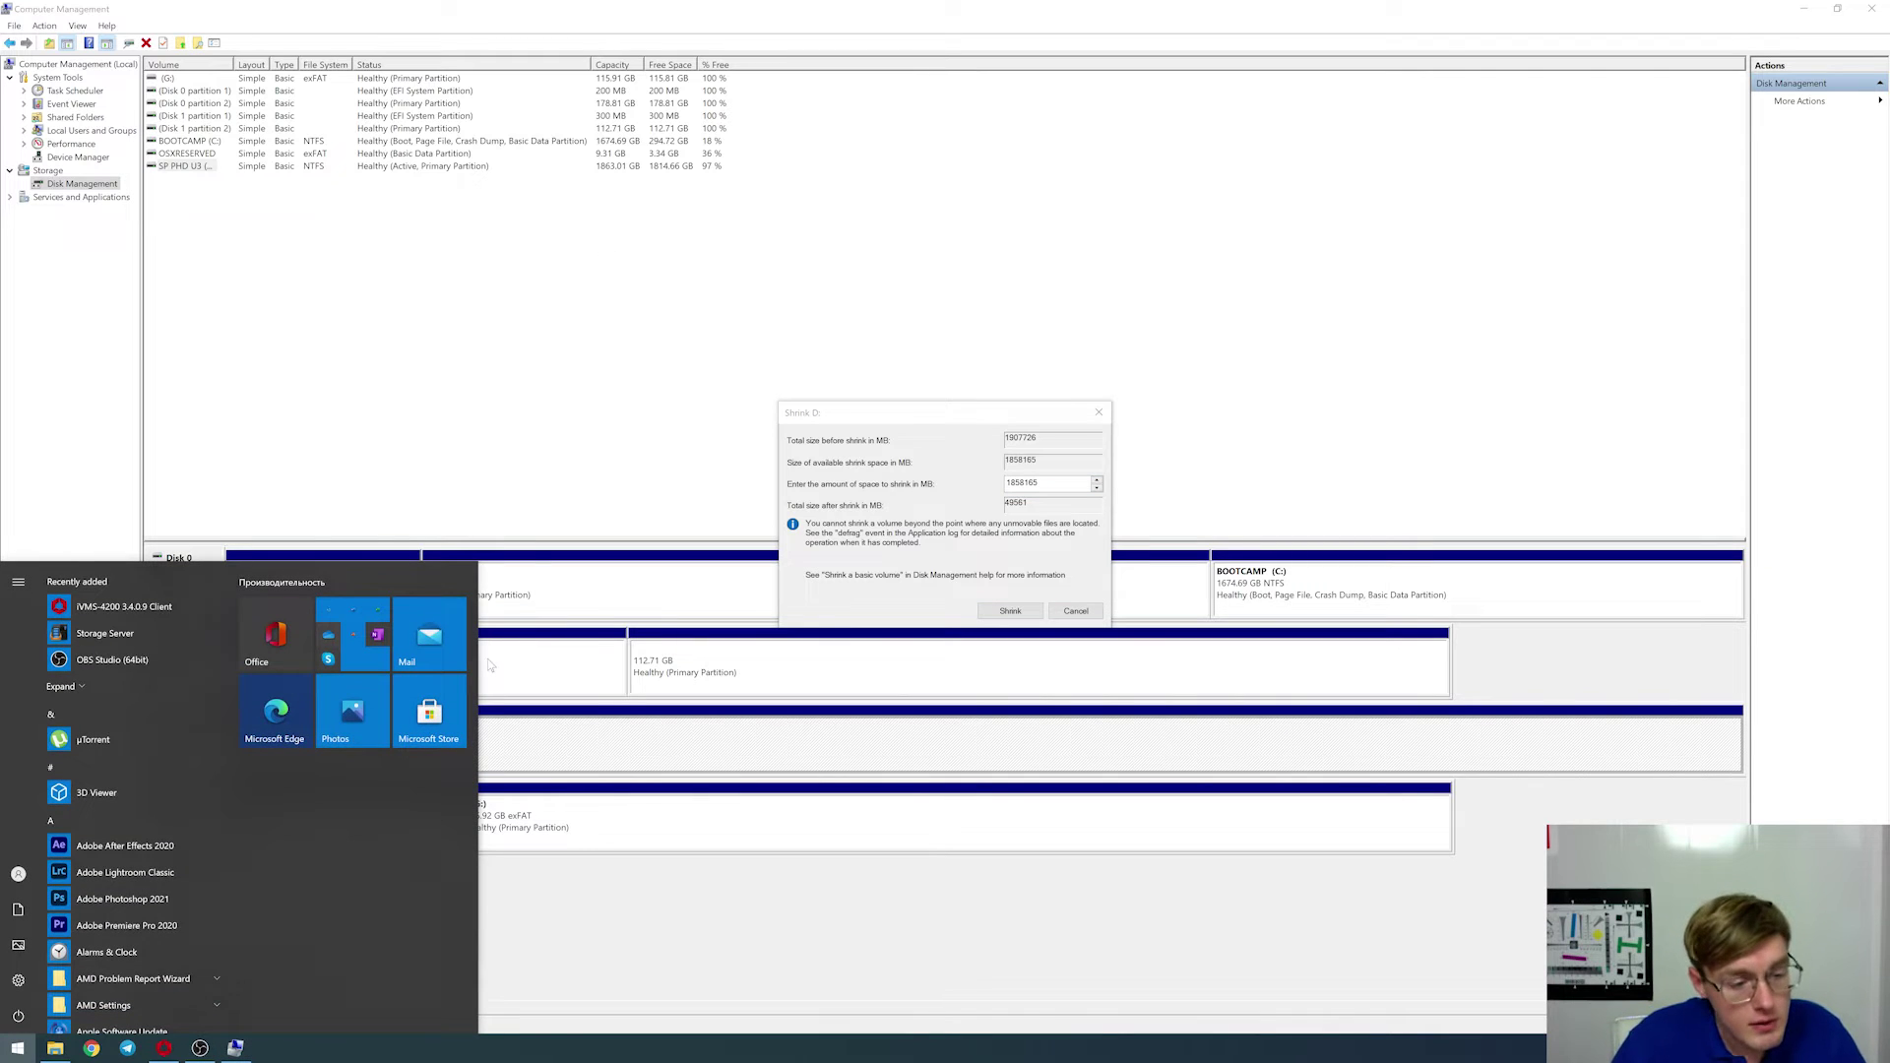
key("super")
key("super+s")
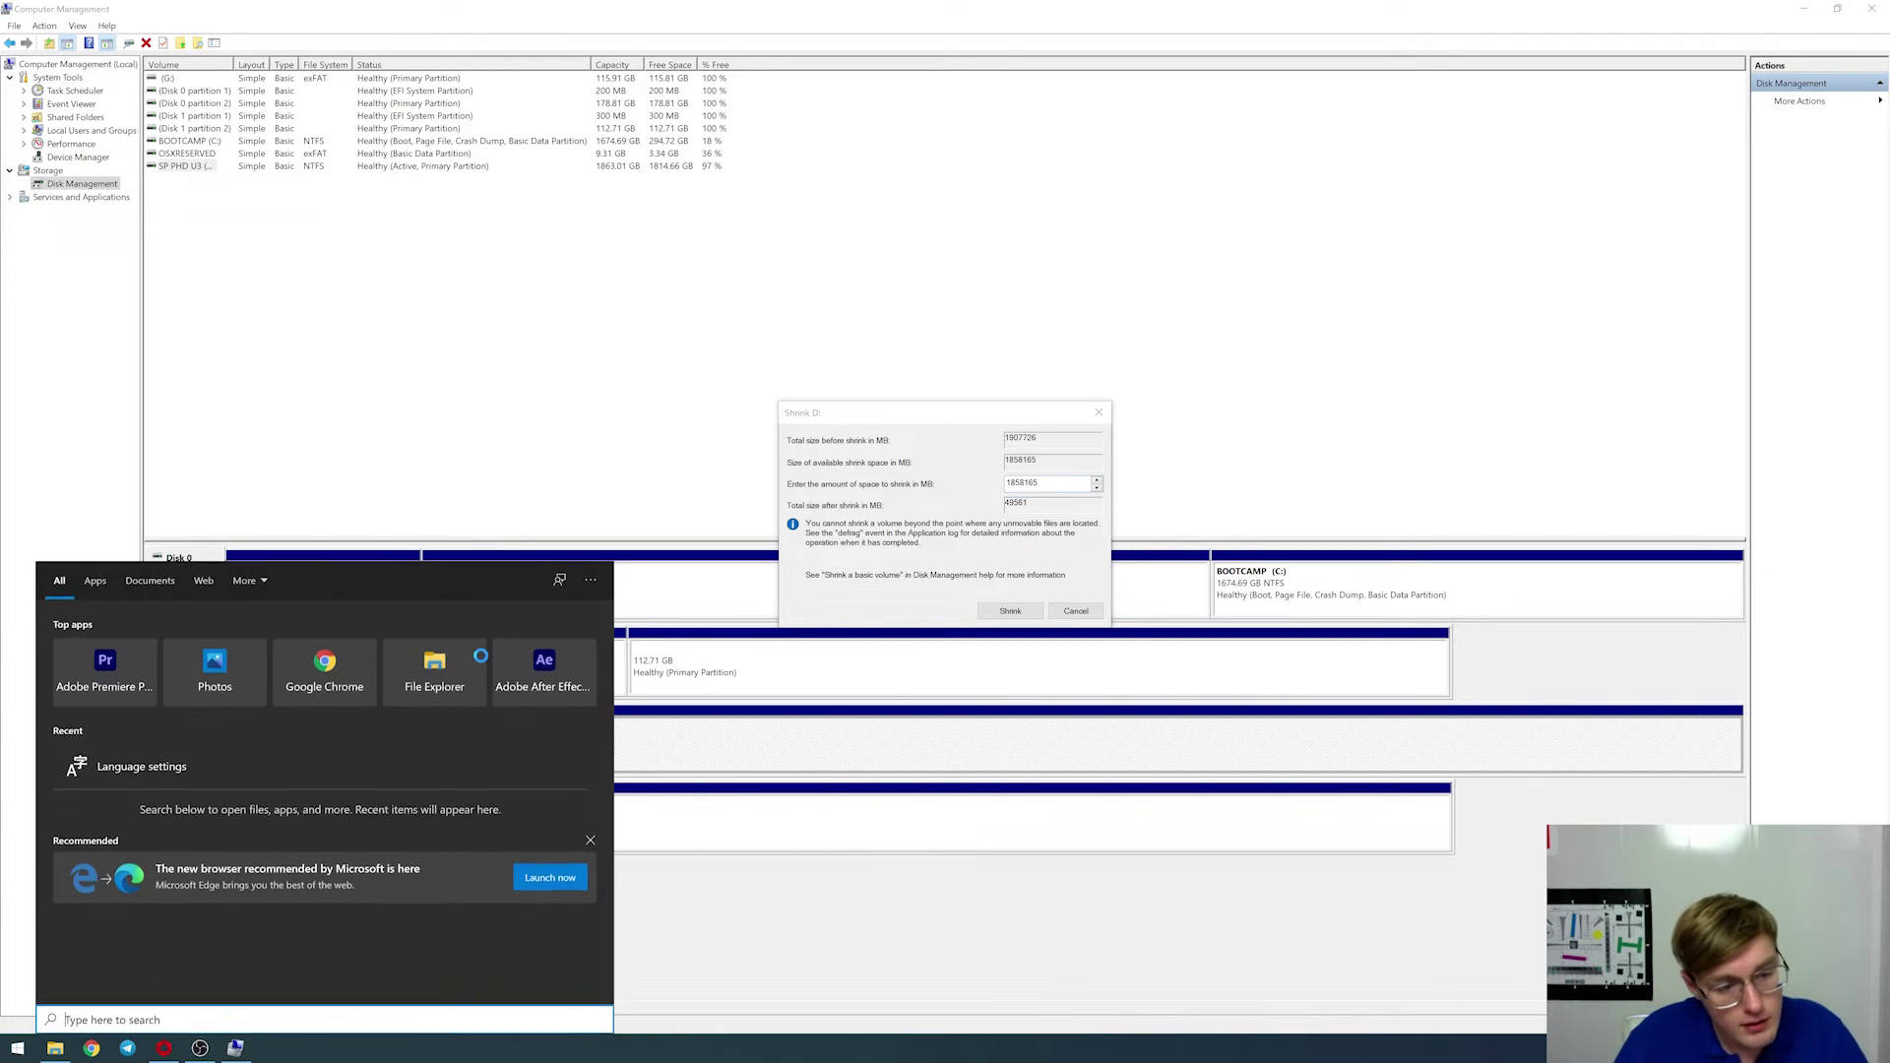
Launch Calculator via search and place it beside the Shrink D: dialog
type("cak")
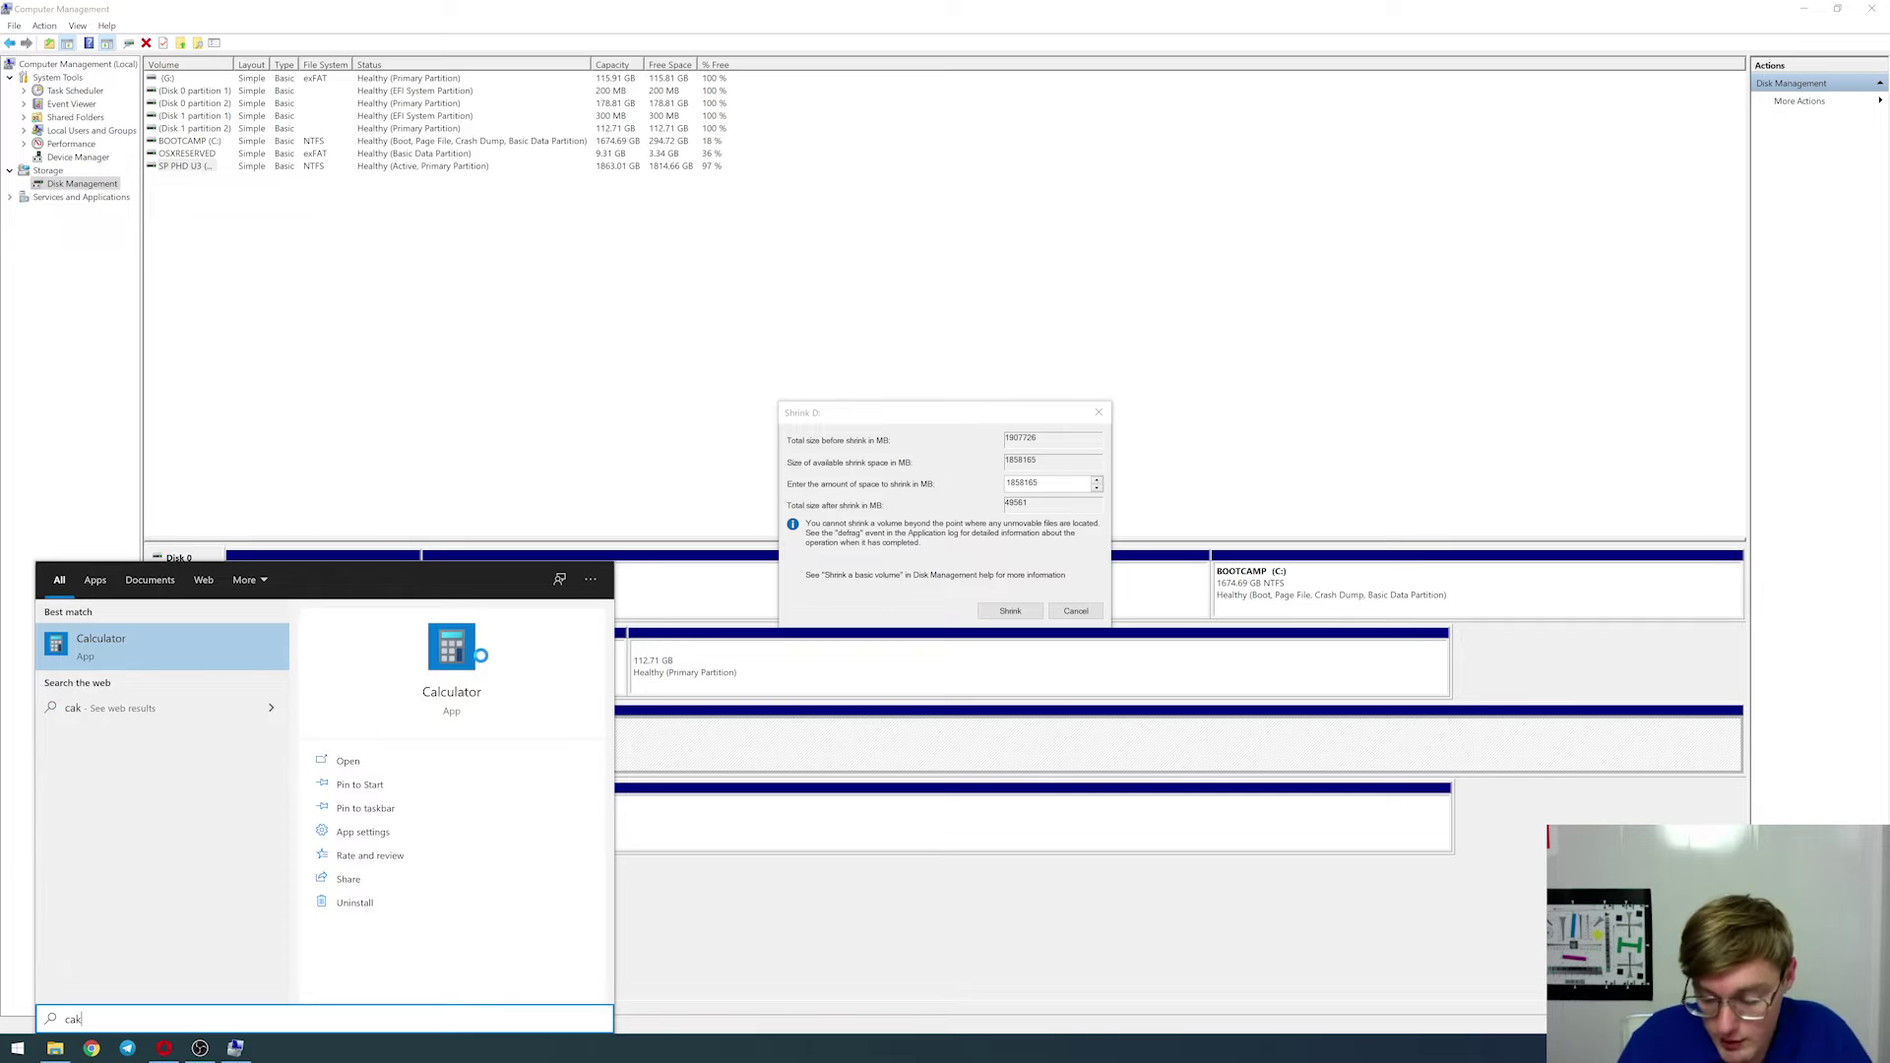
key("Return")
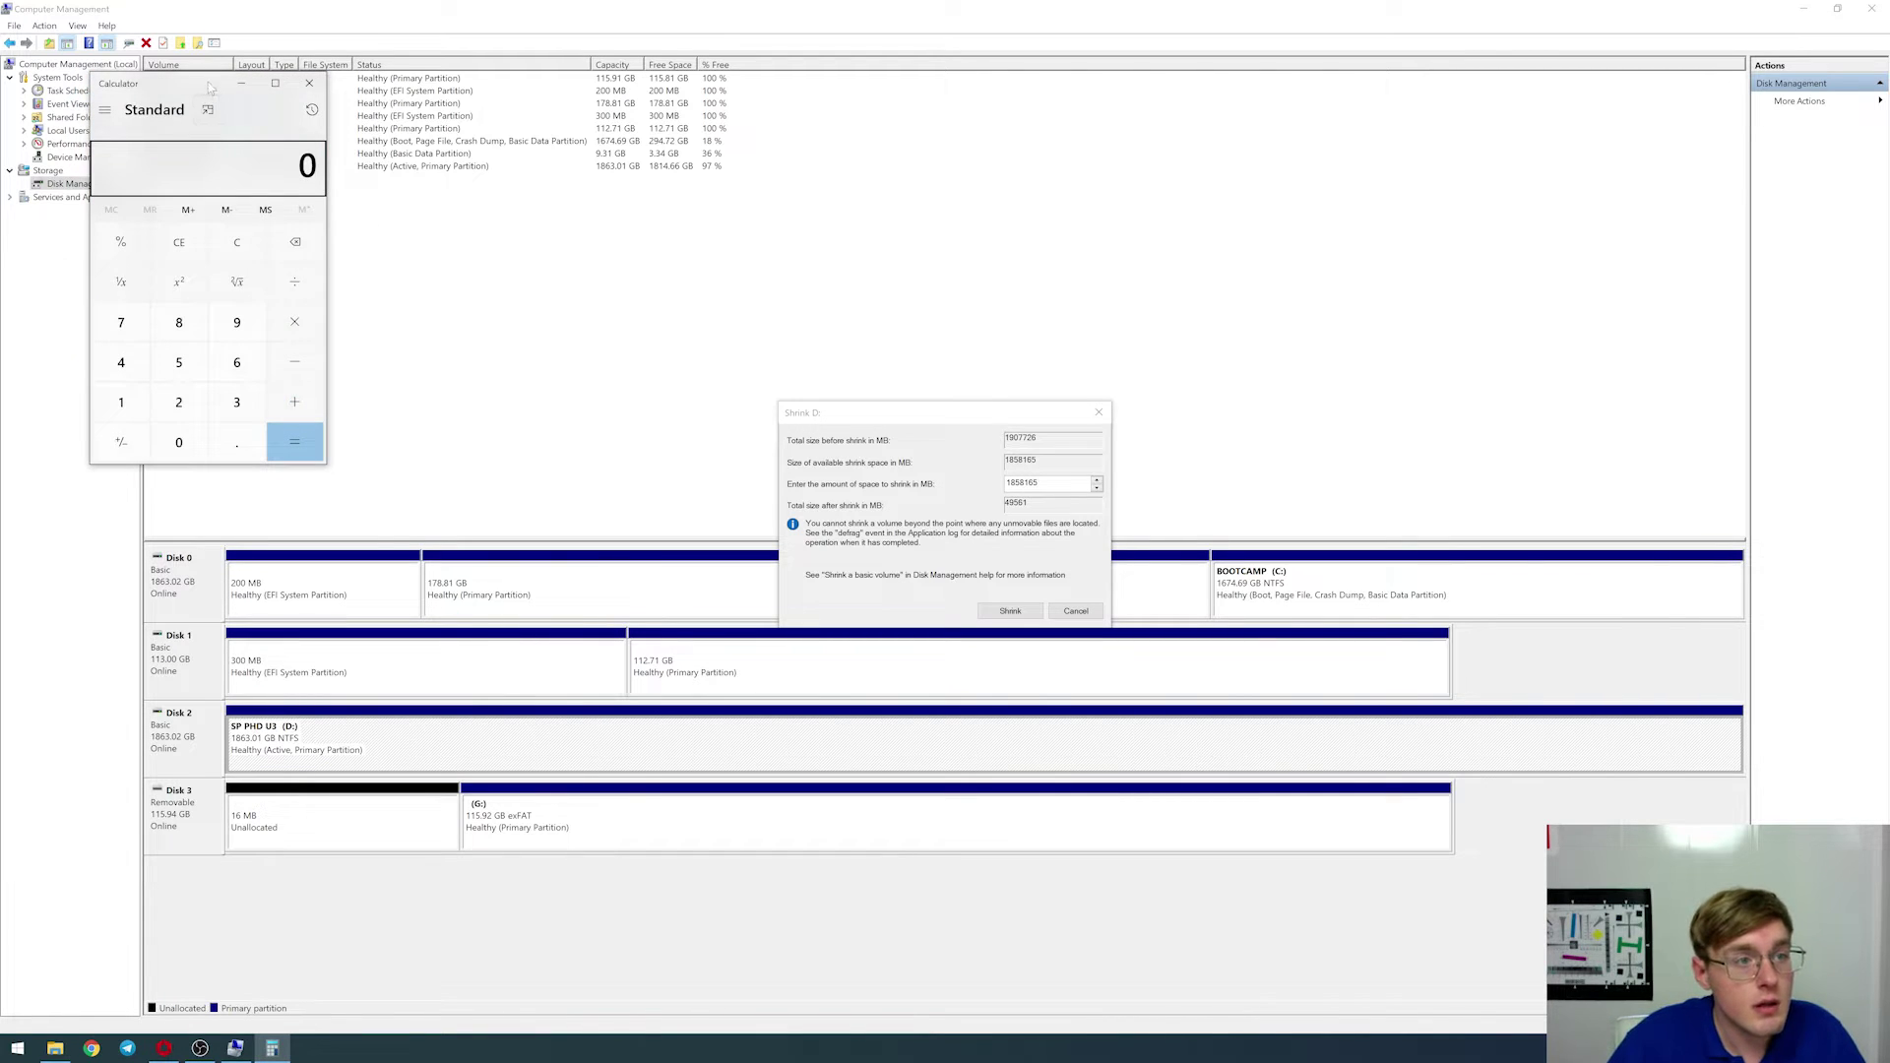
left_click_drag(209, 87, 1467, 350)
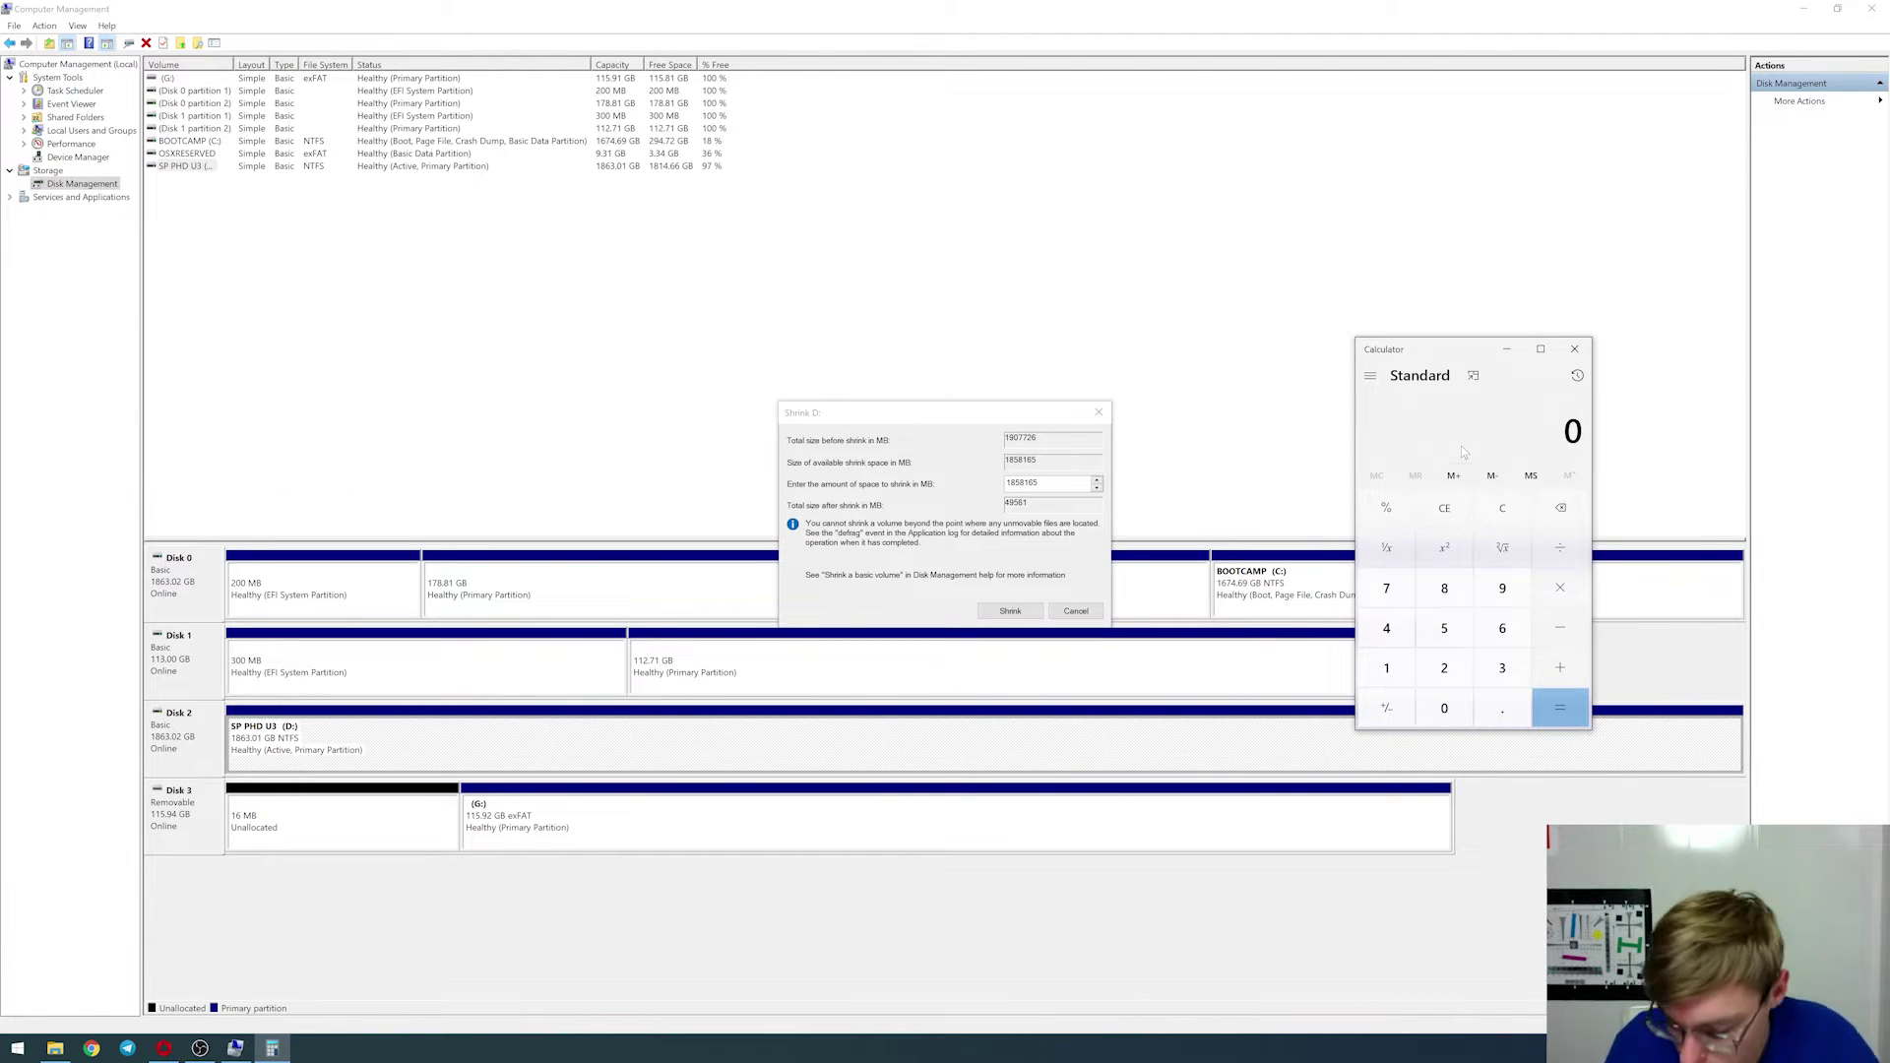
Divide 1,907,726 by 2 in Calculator to get 953,863, then return to the Shrink dialog
type("1,90")
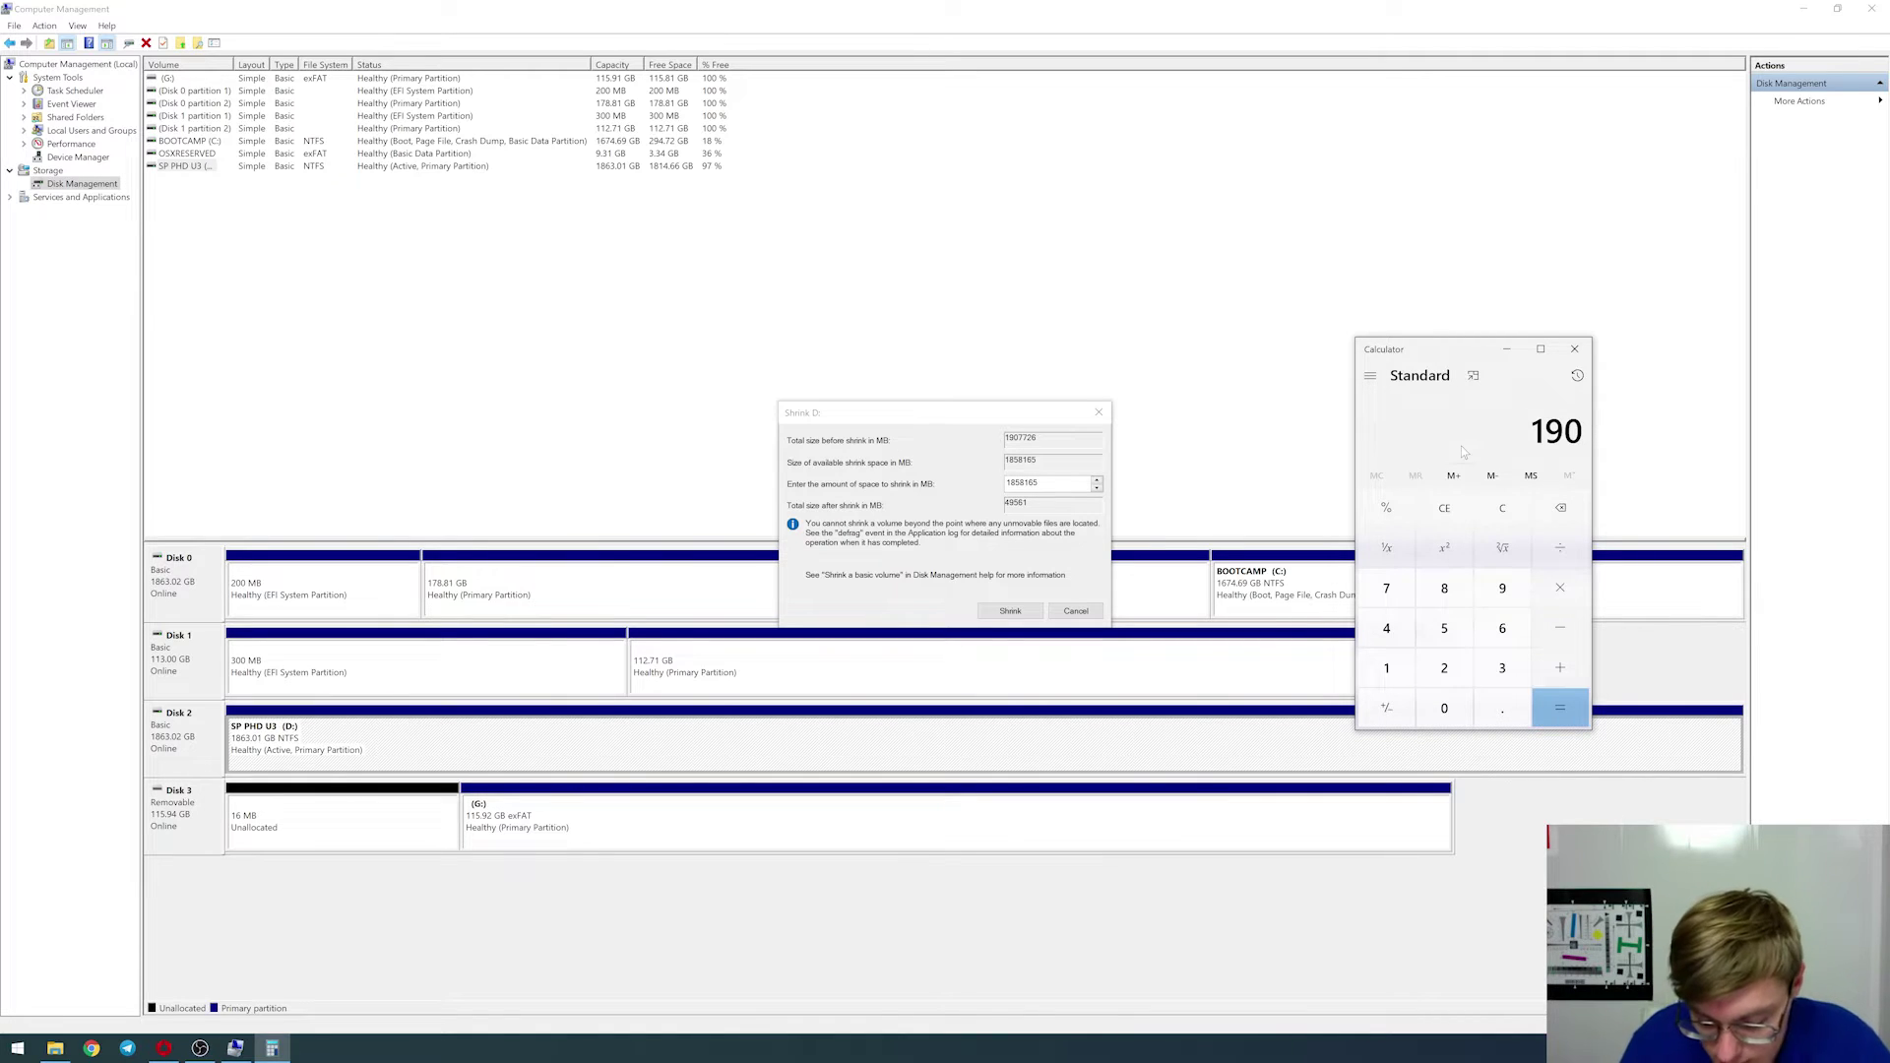
type("7,726")
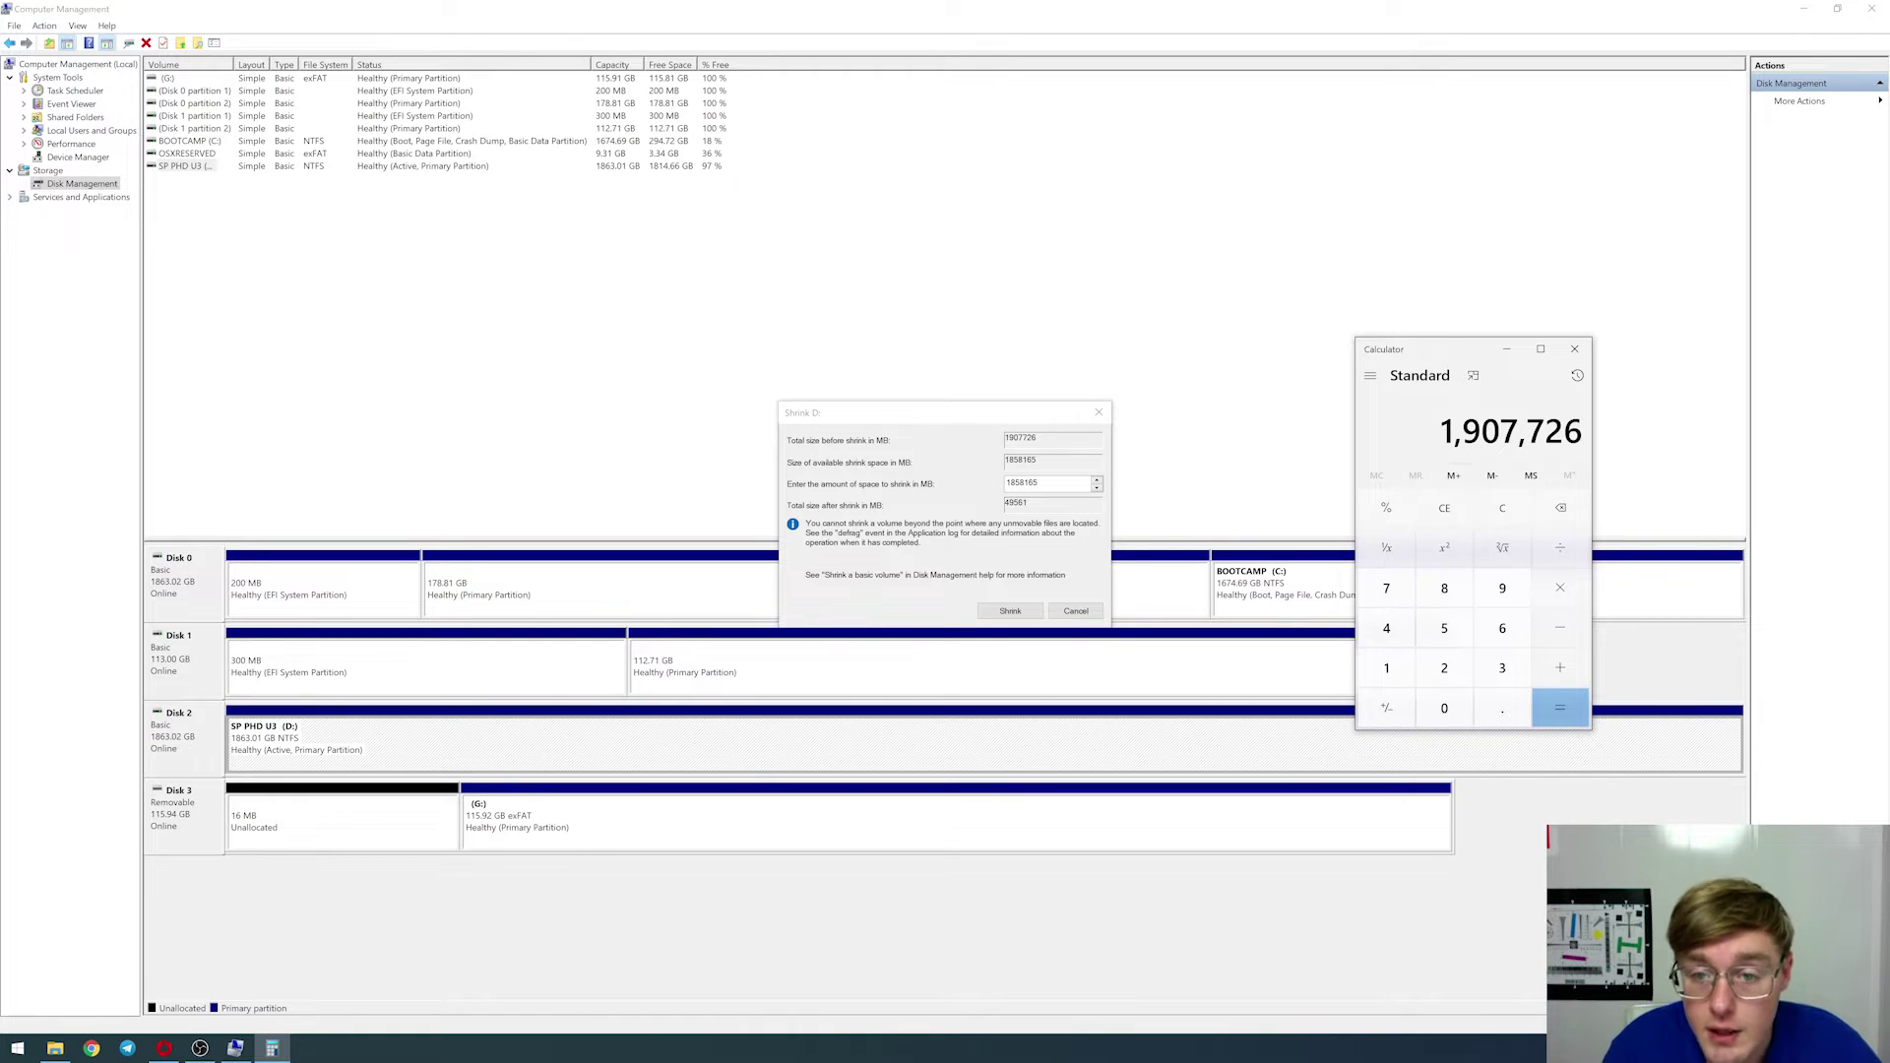
left_click(1550, 554)
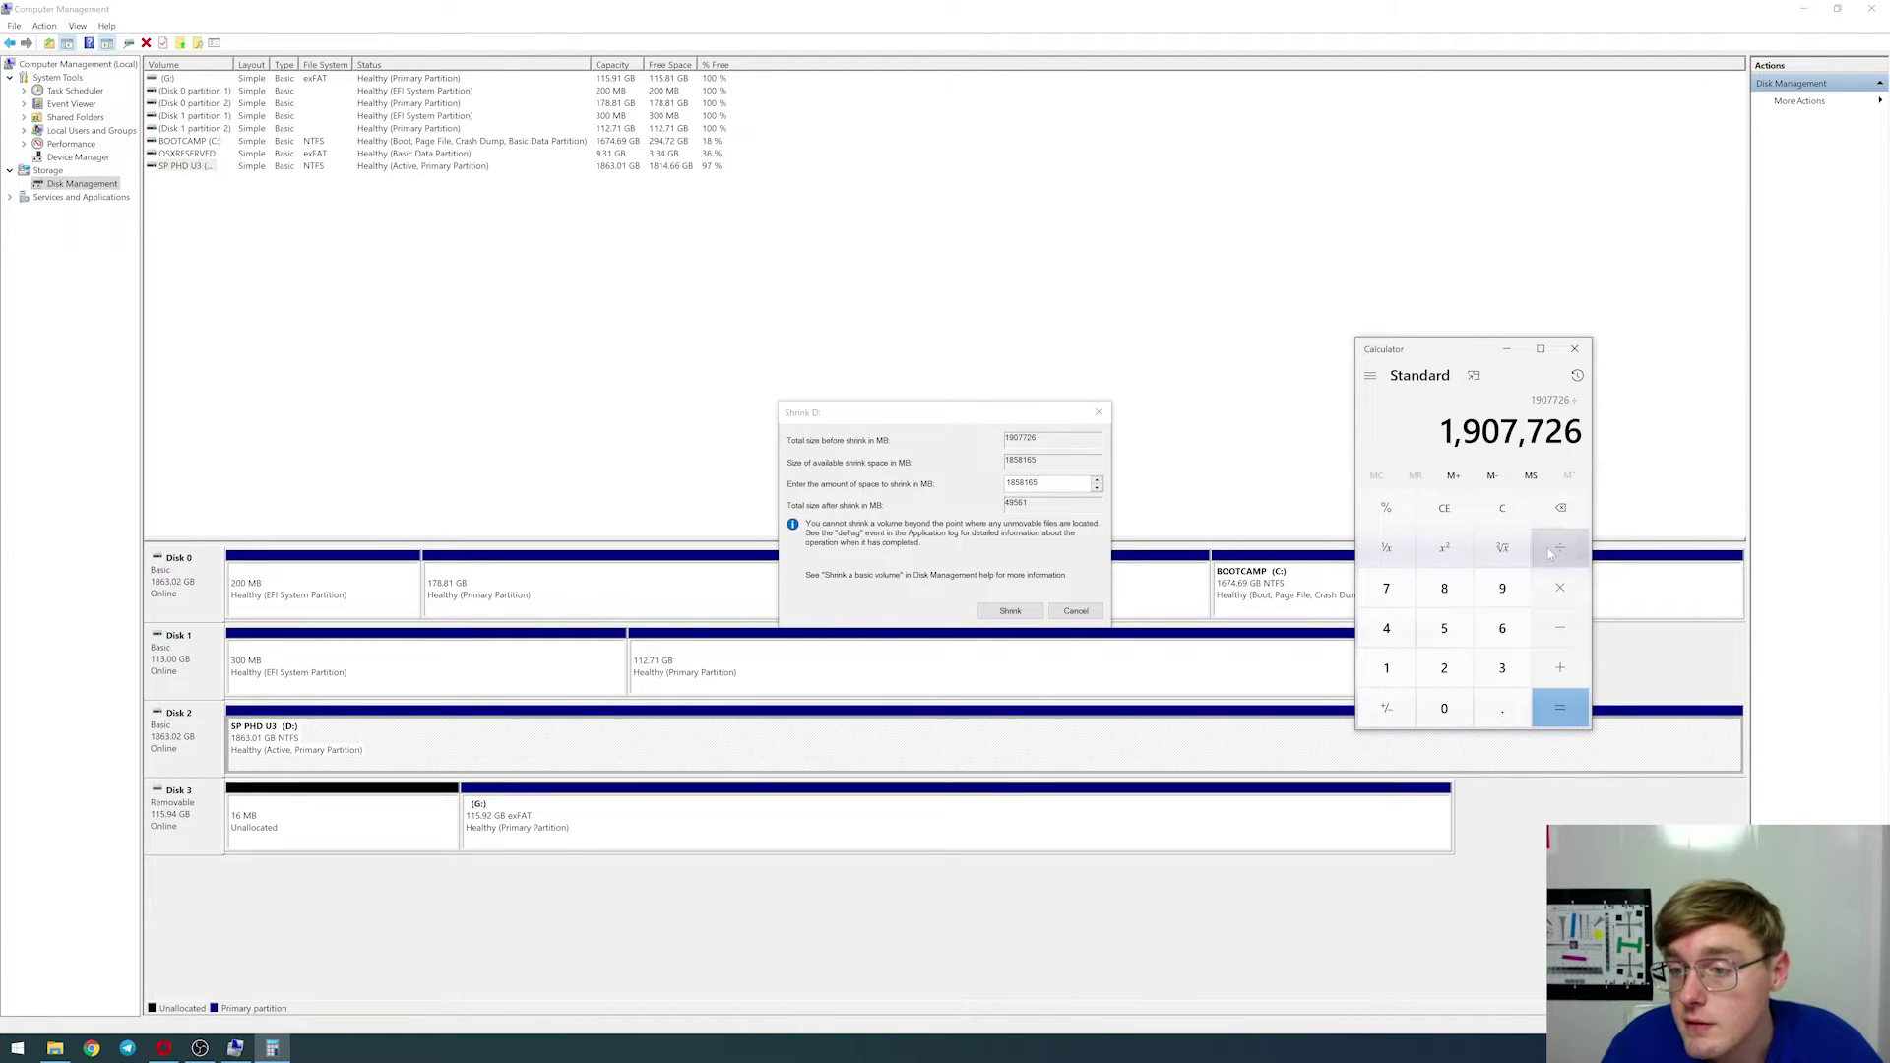
type("2")
key("Return")
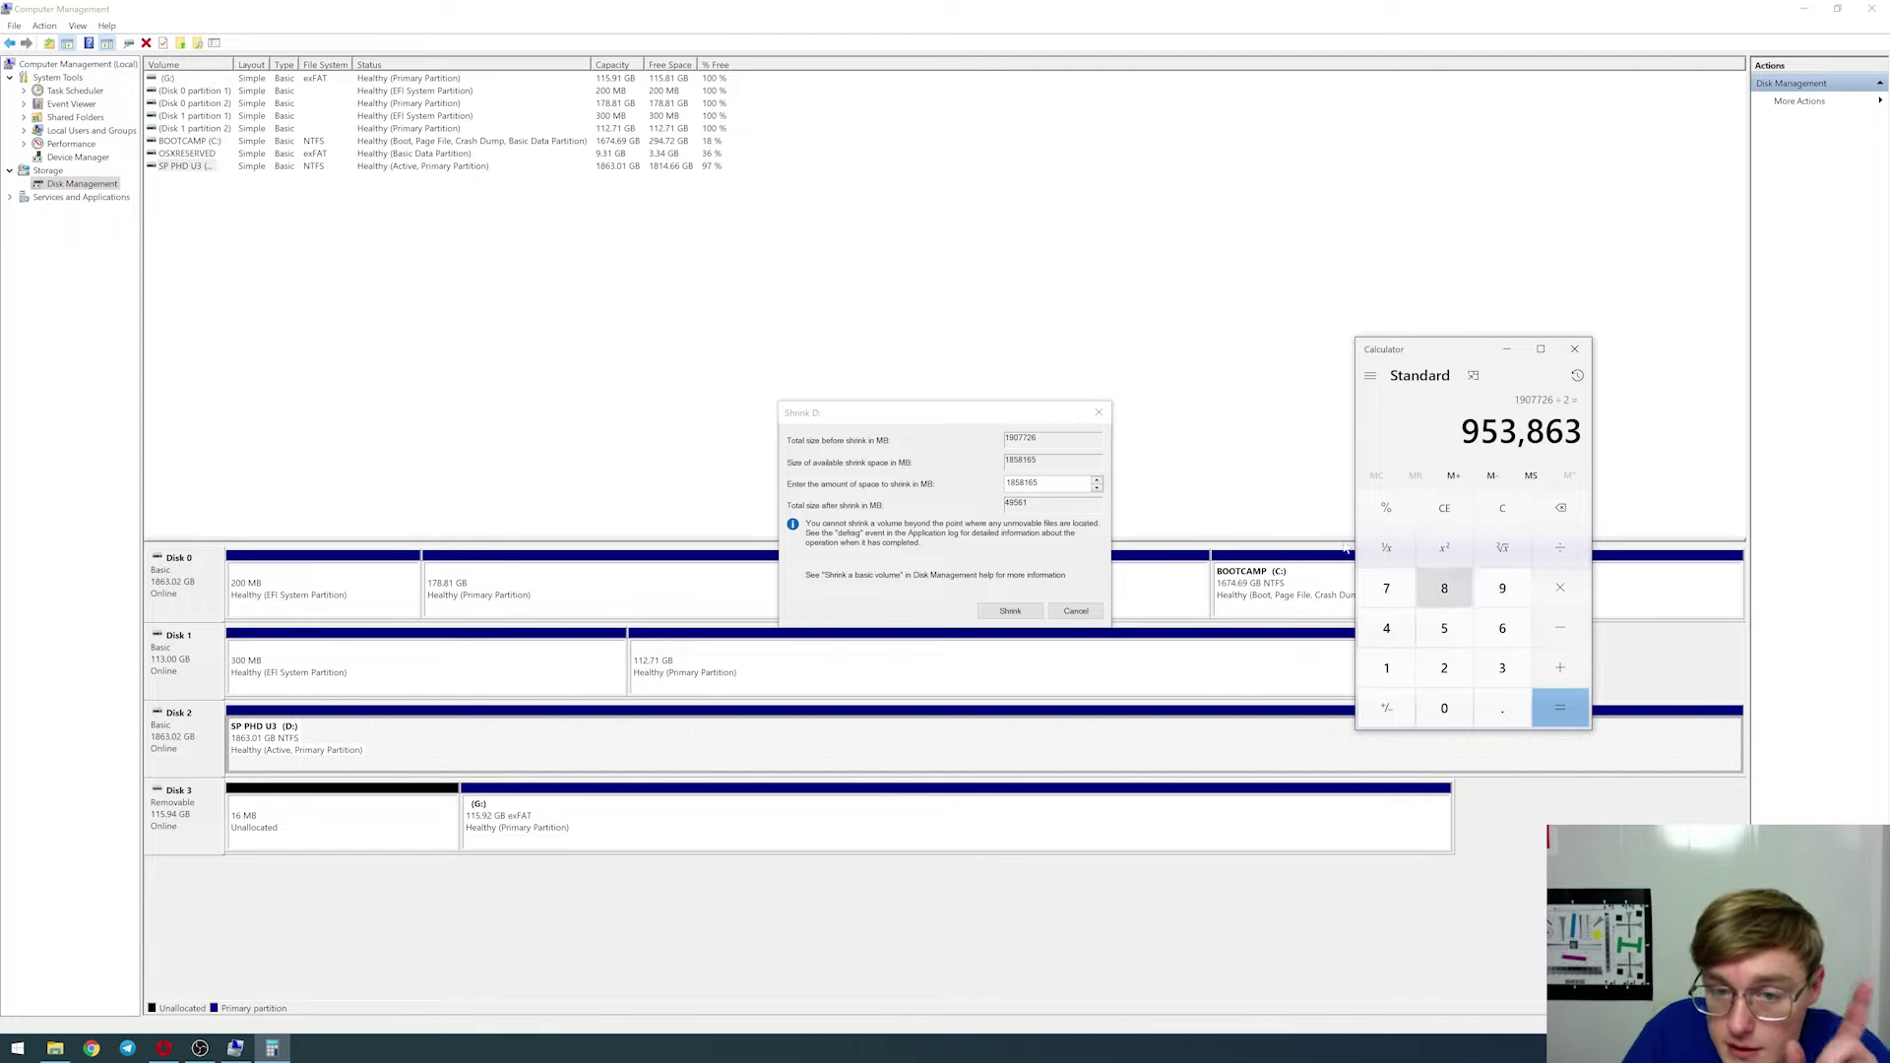
left_click(1096, 480)
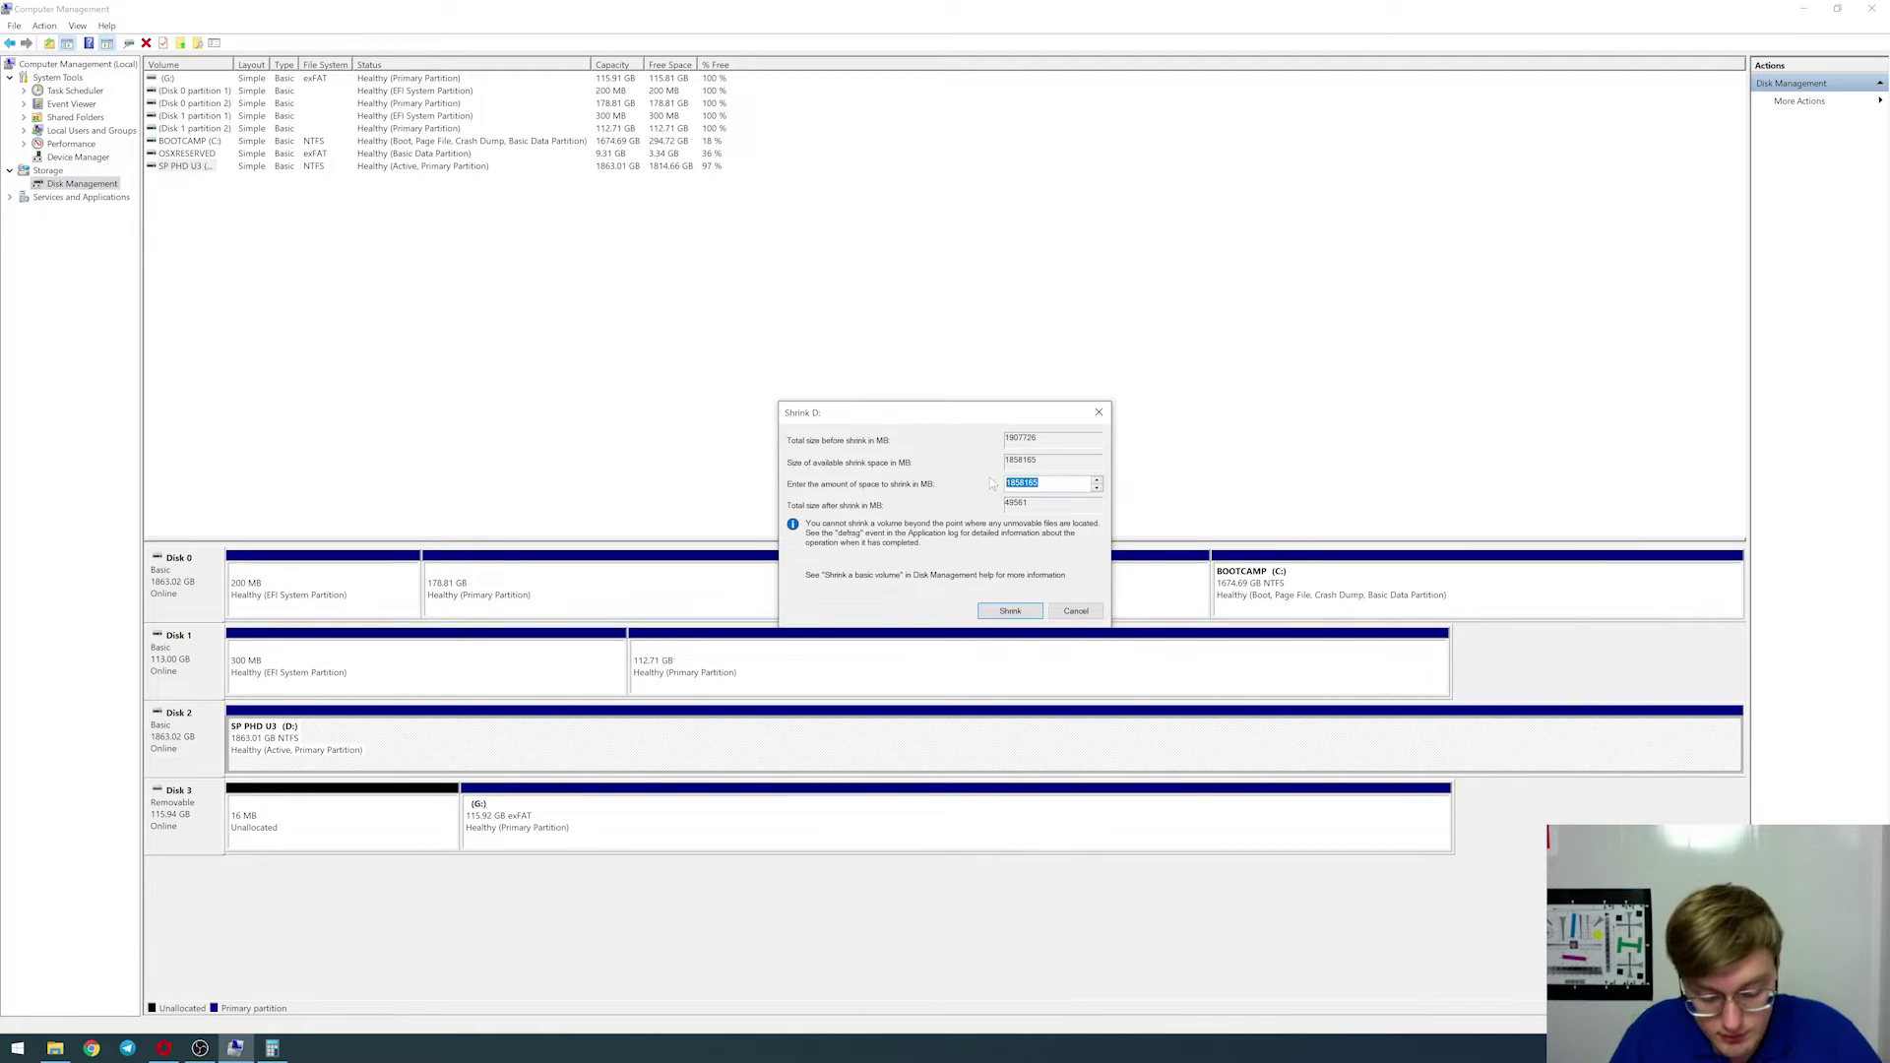
Enter 953863 MB as the amount to shrink D: and shrink the volume
key("super+Tab")
key("Escape")
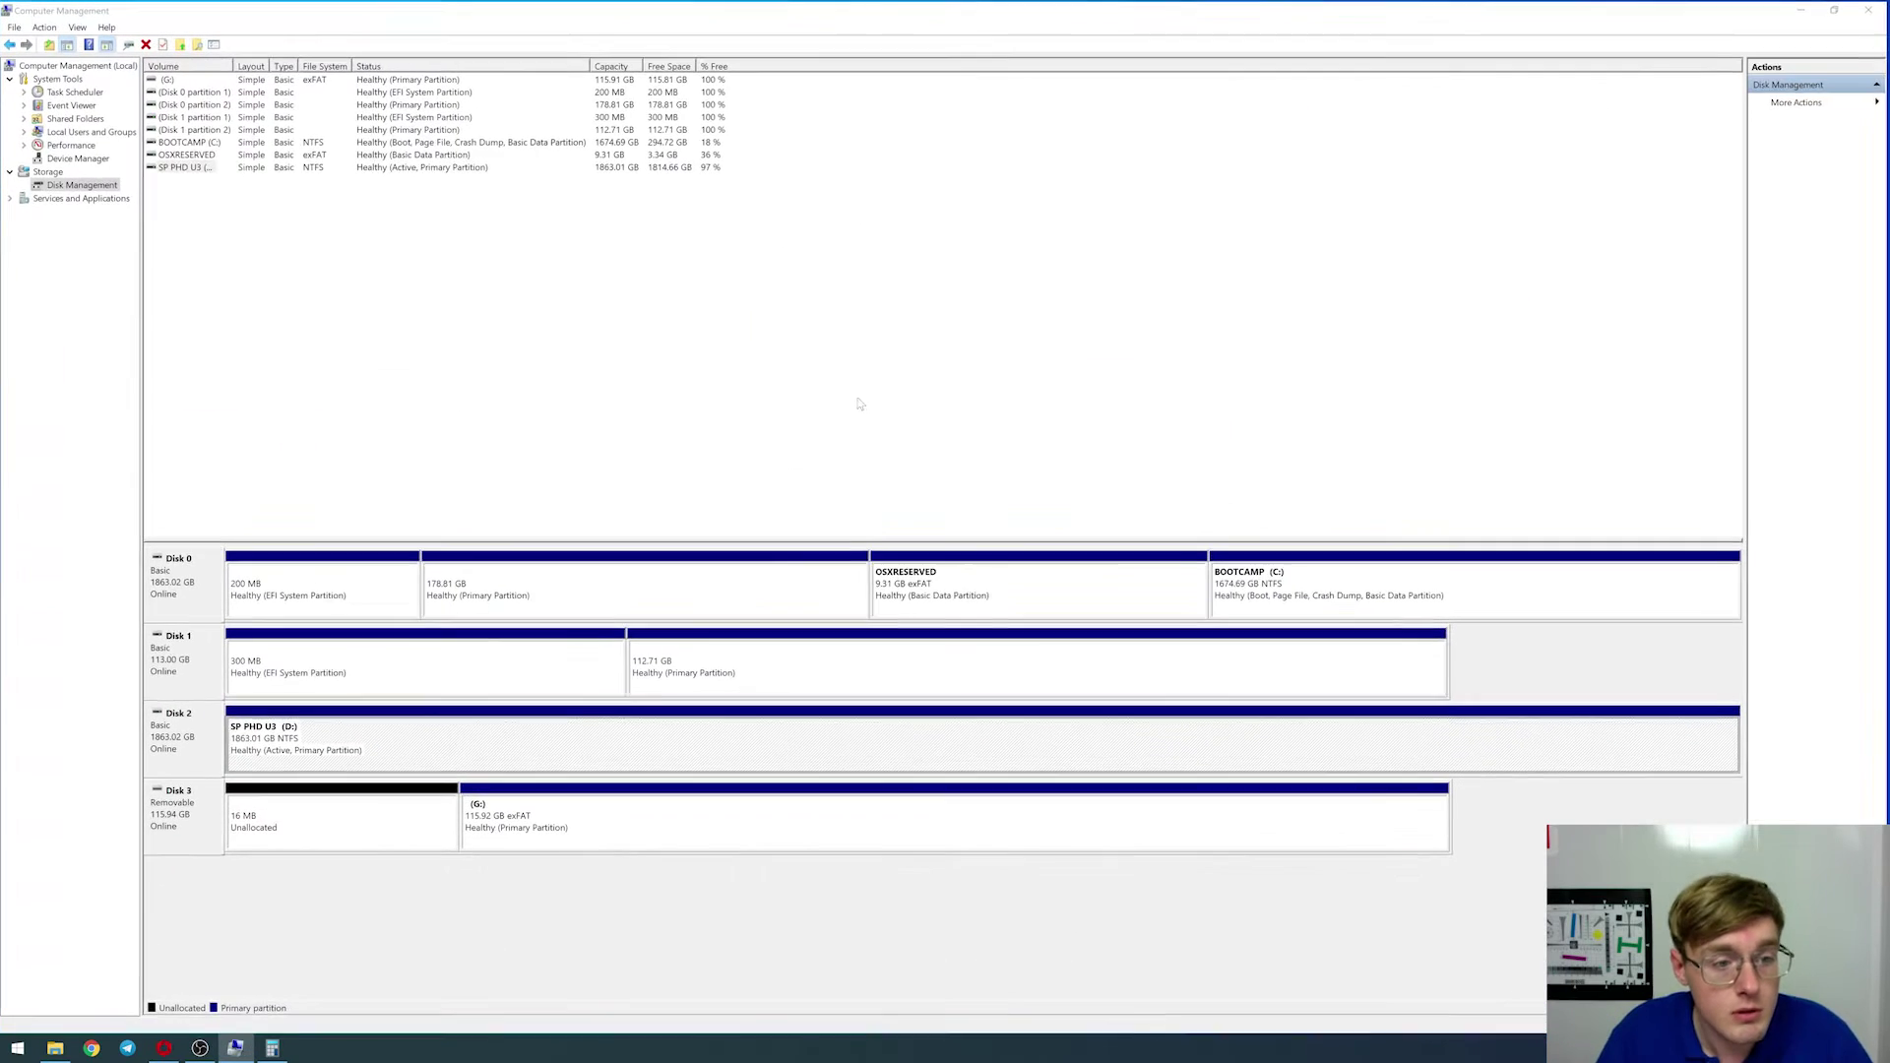
key("alt+Tab")
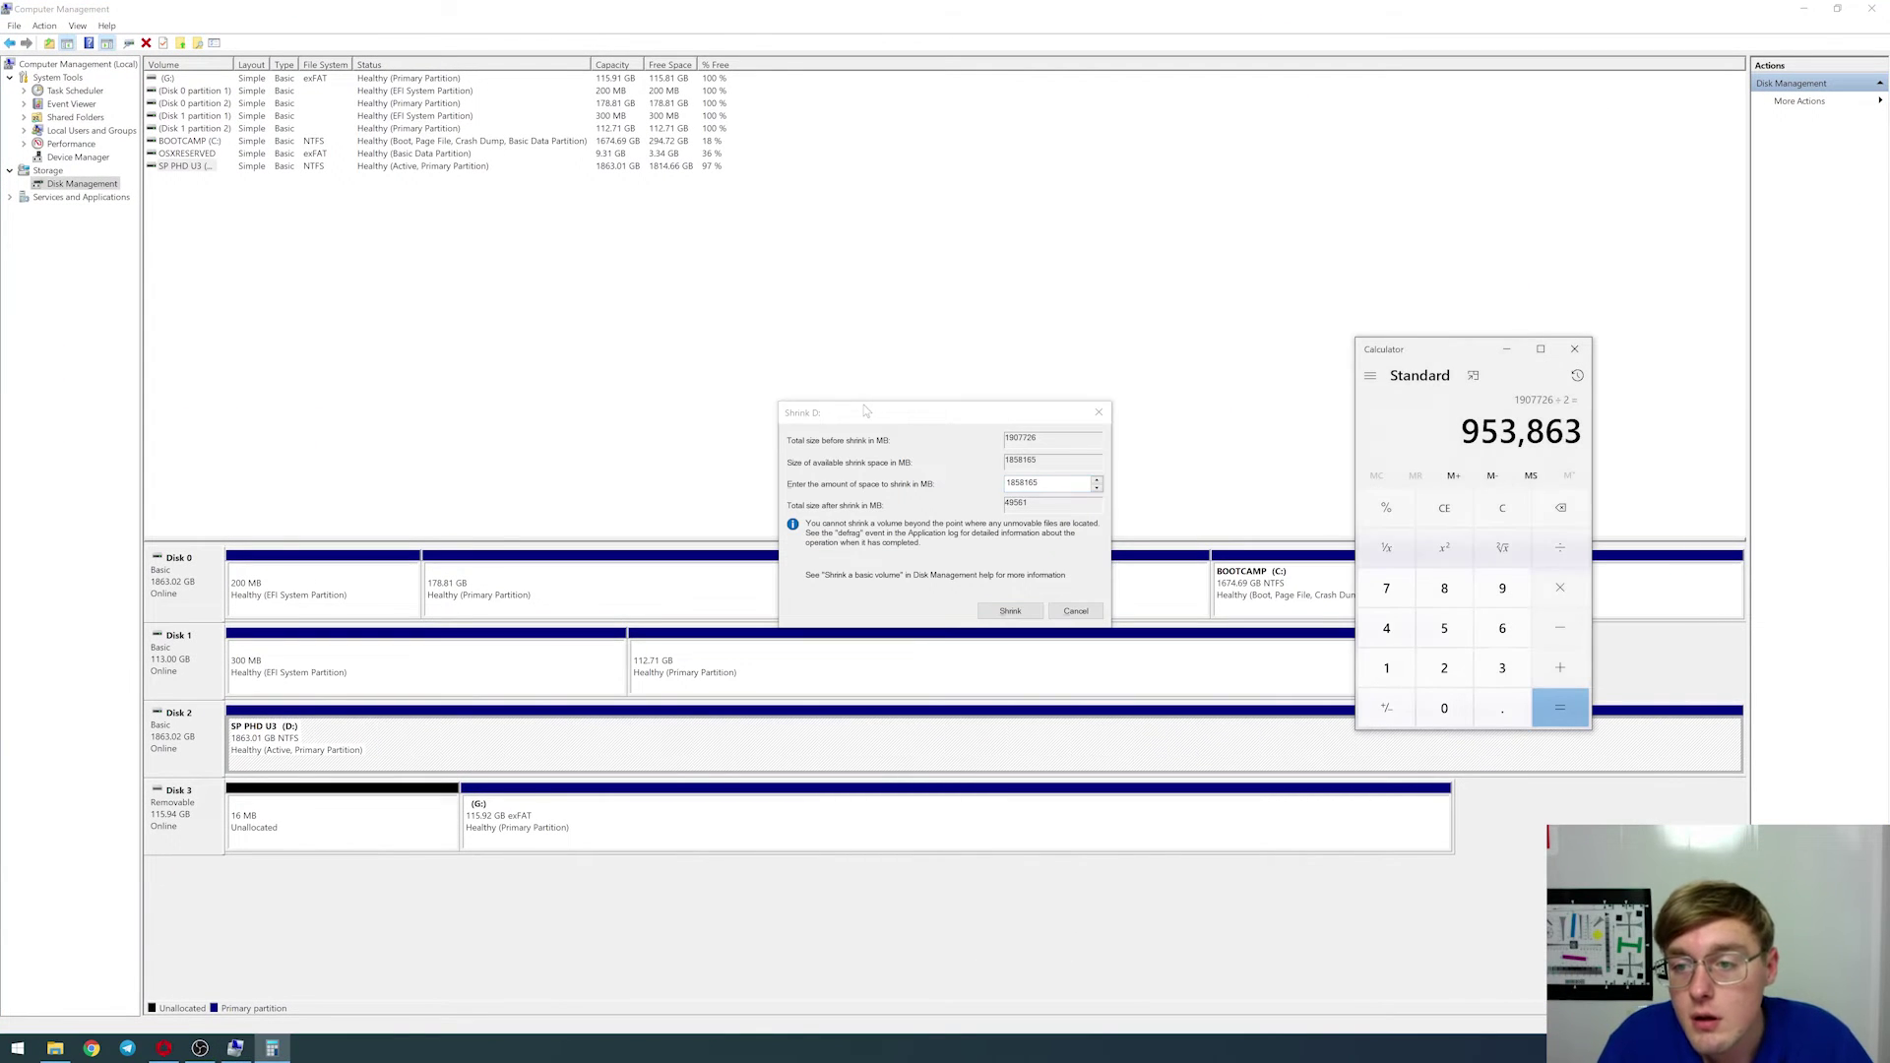
key("alt+Tab")
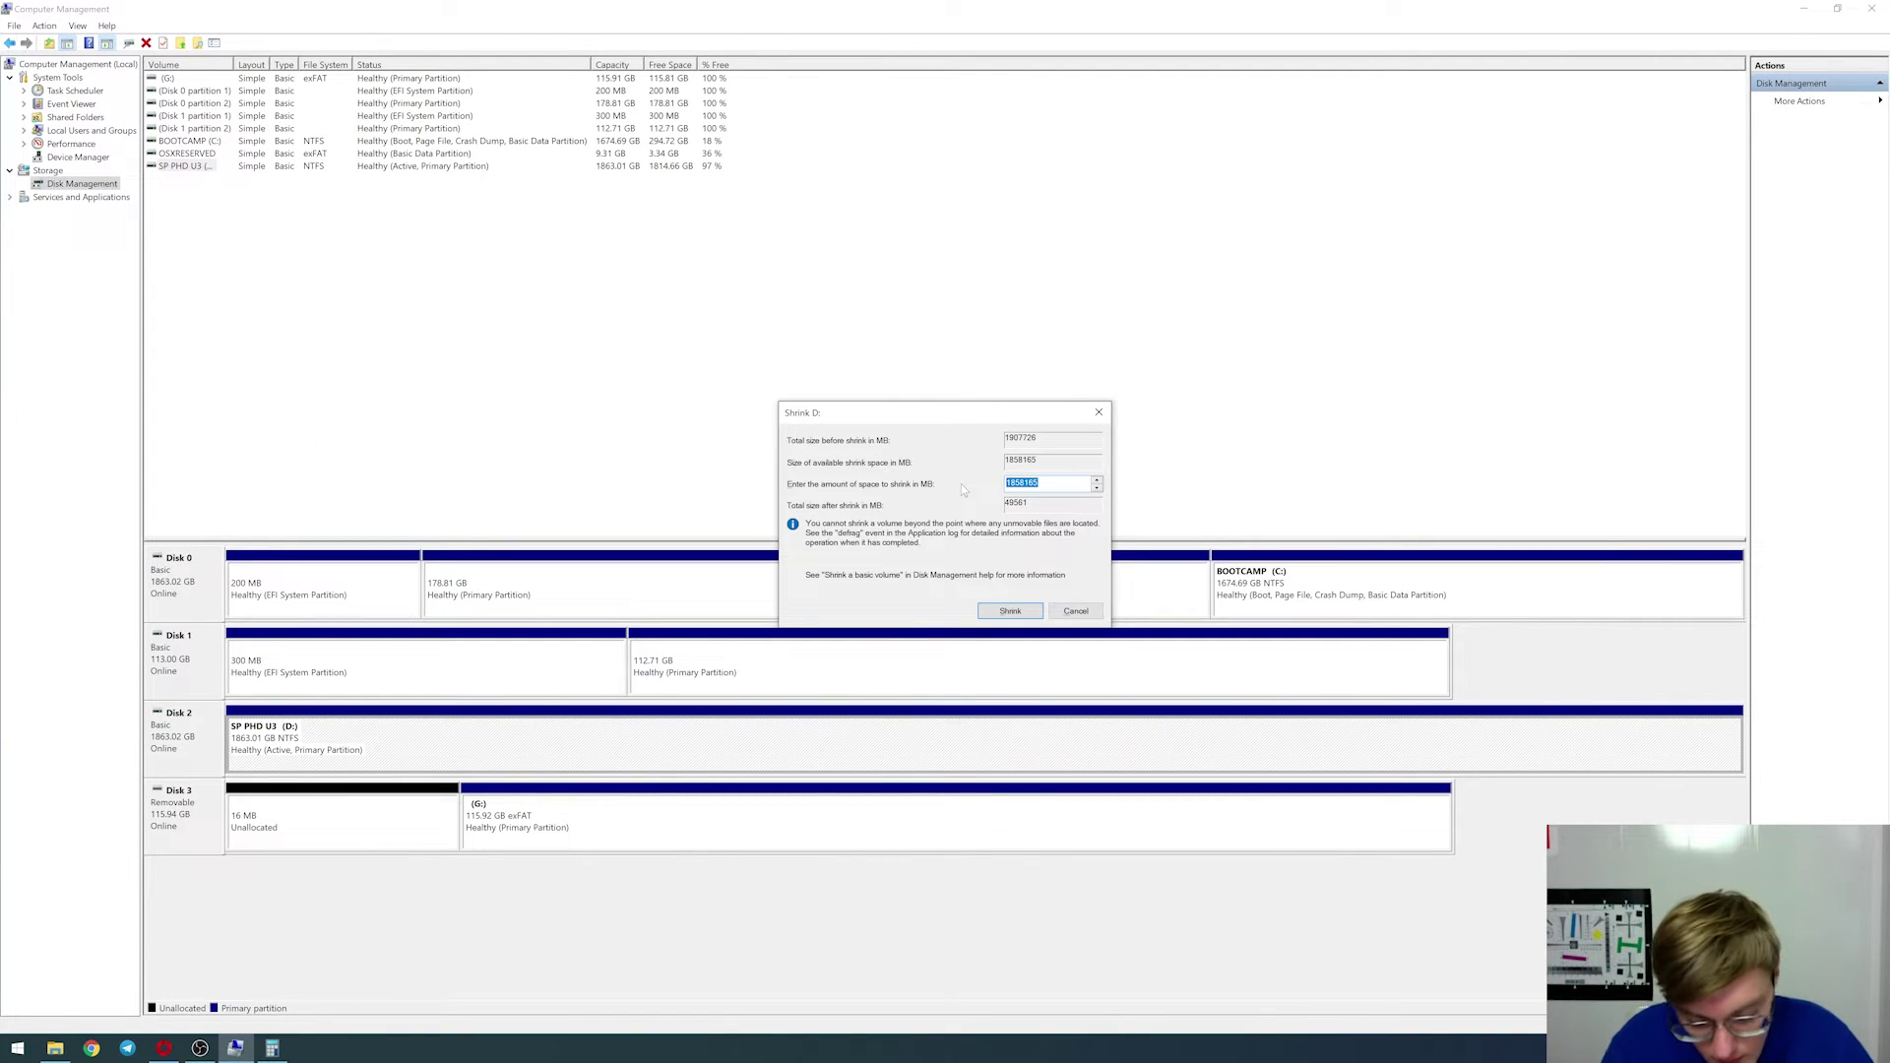
type("953")
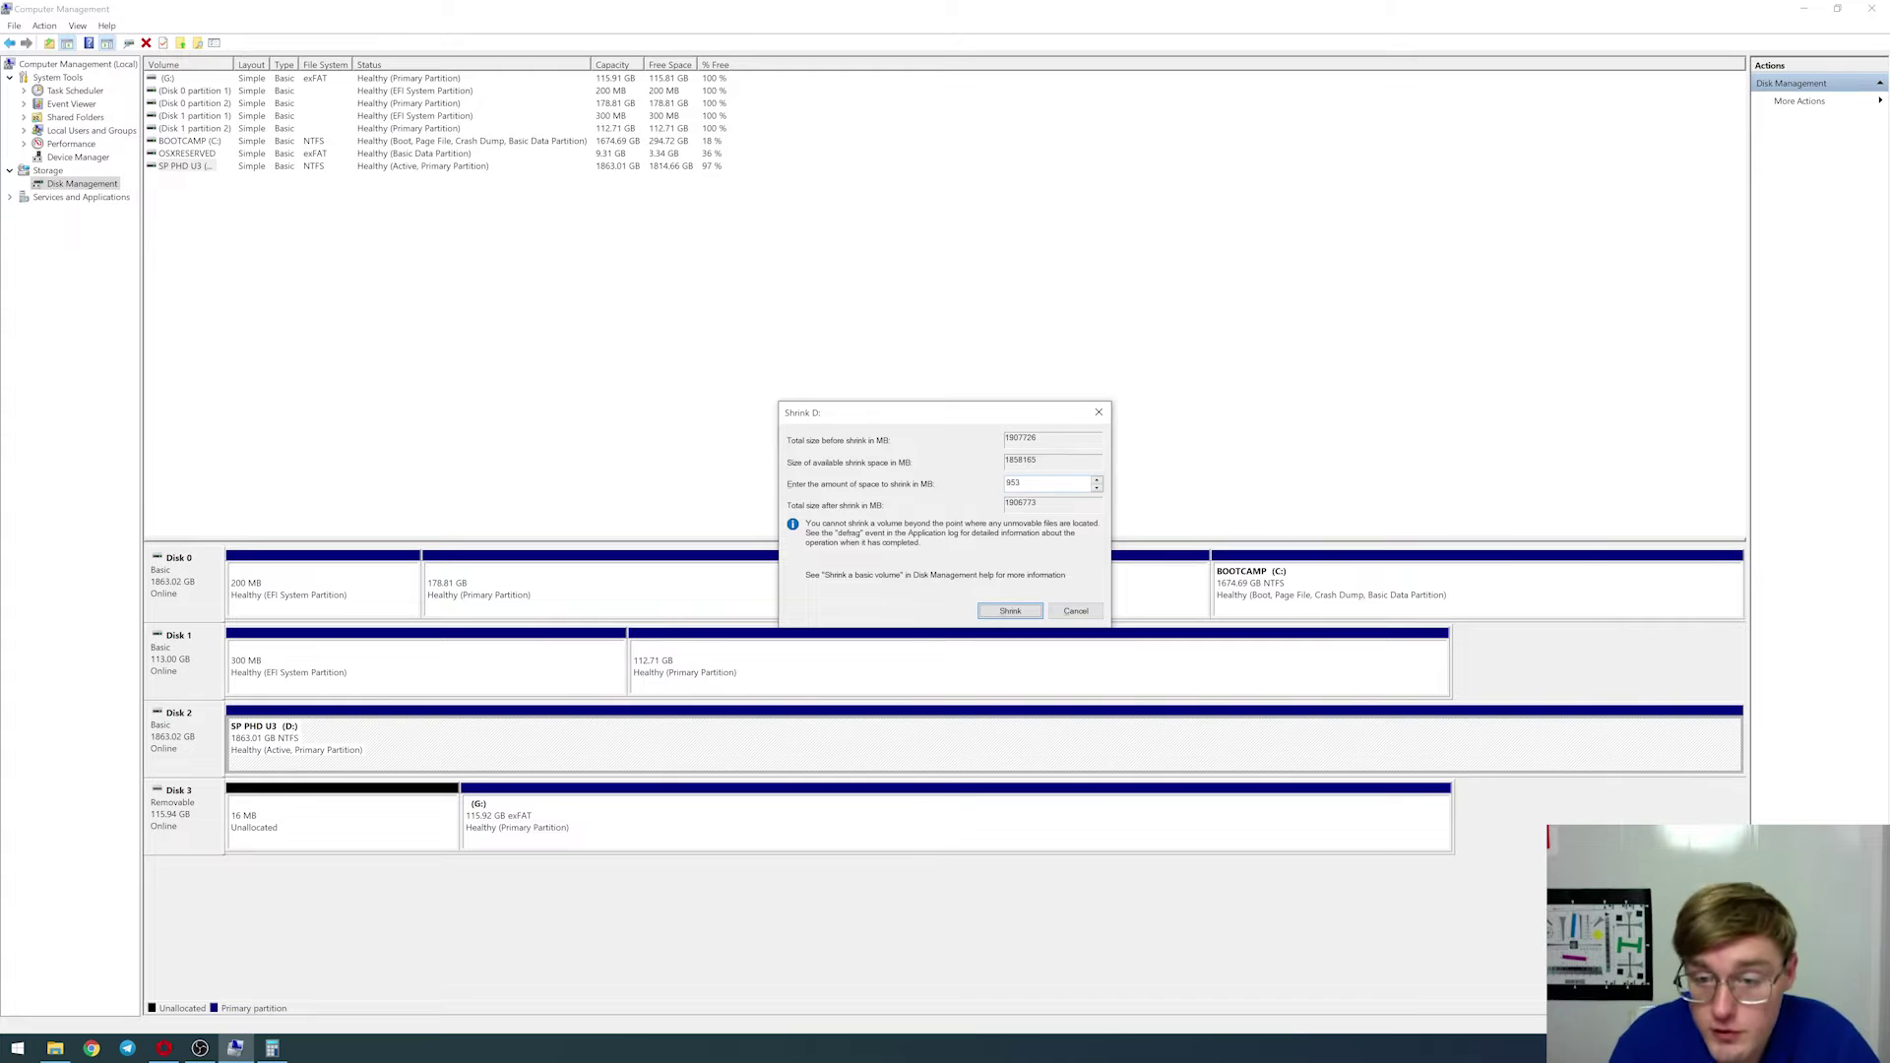
key("alt+Tab")
key("alt+Tab")
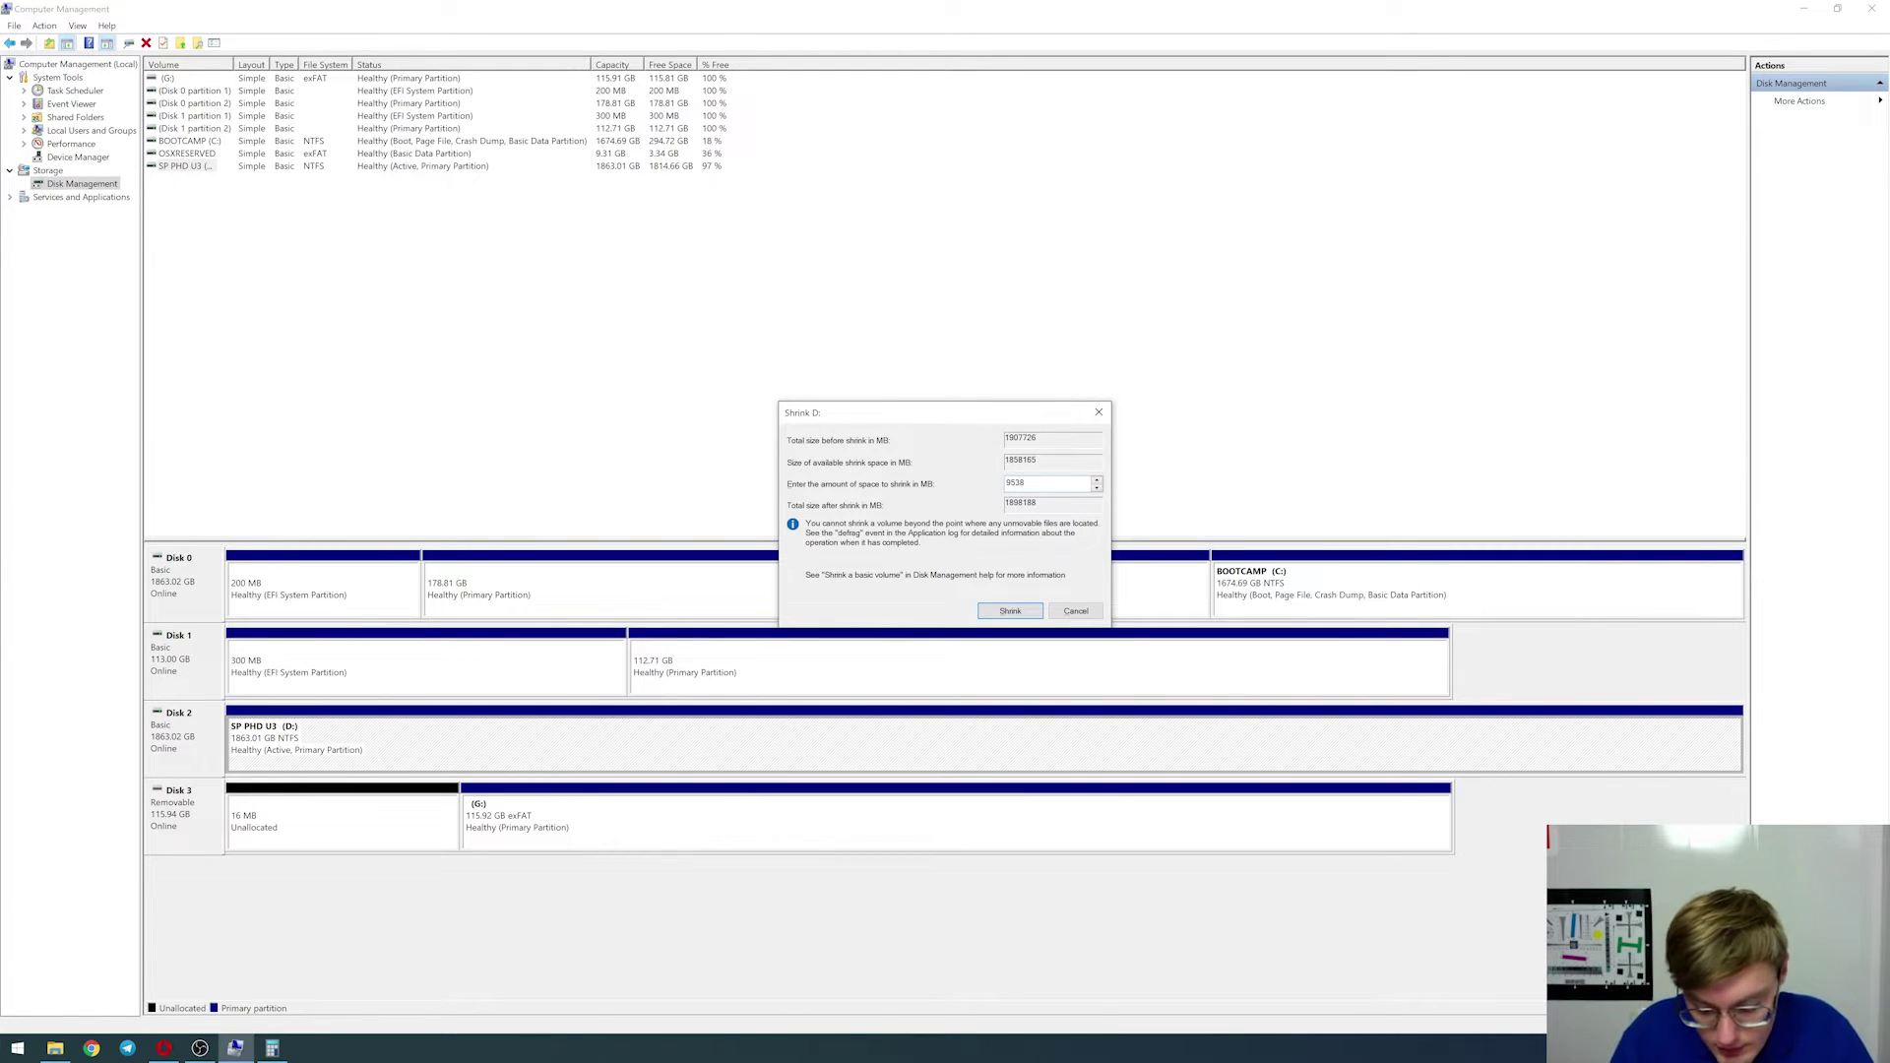
type("863")
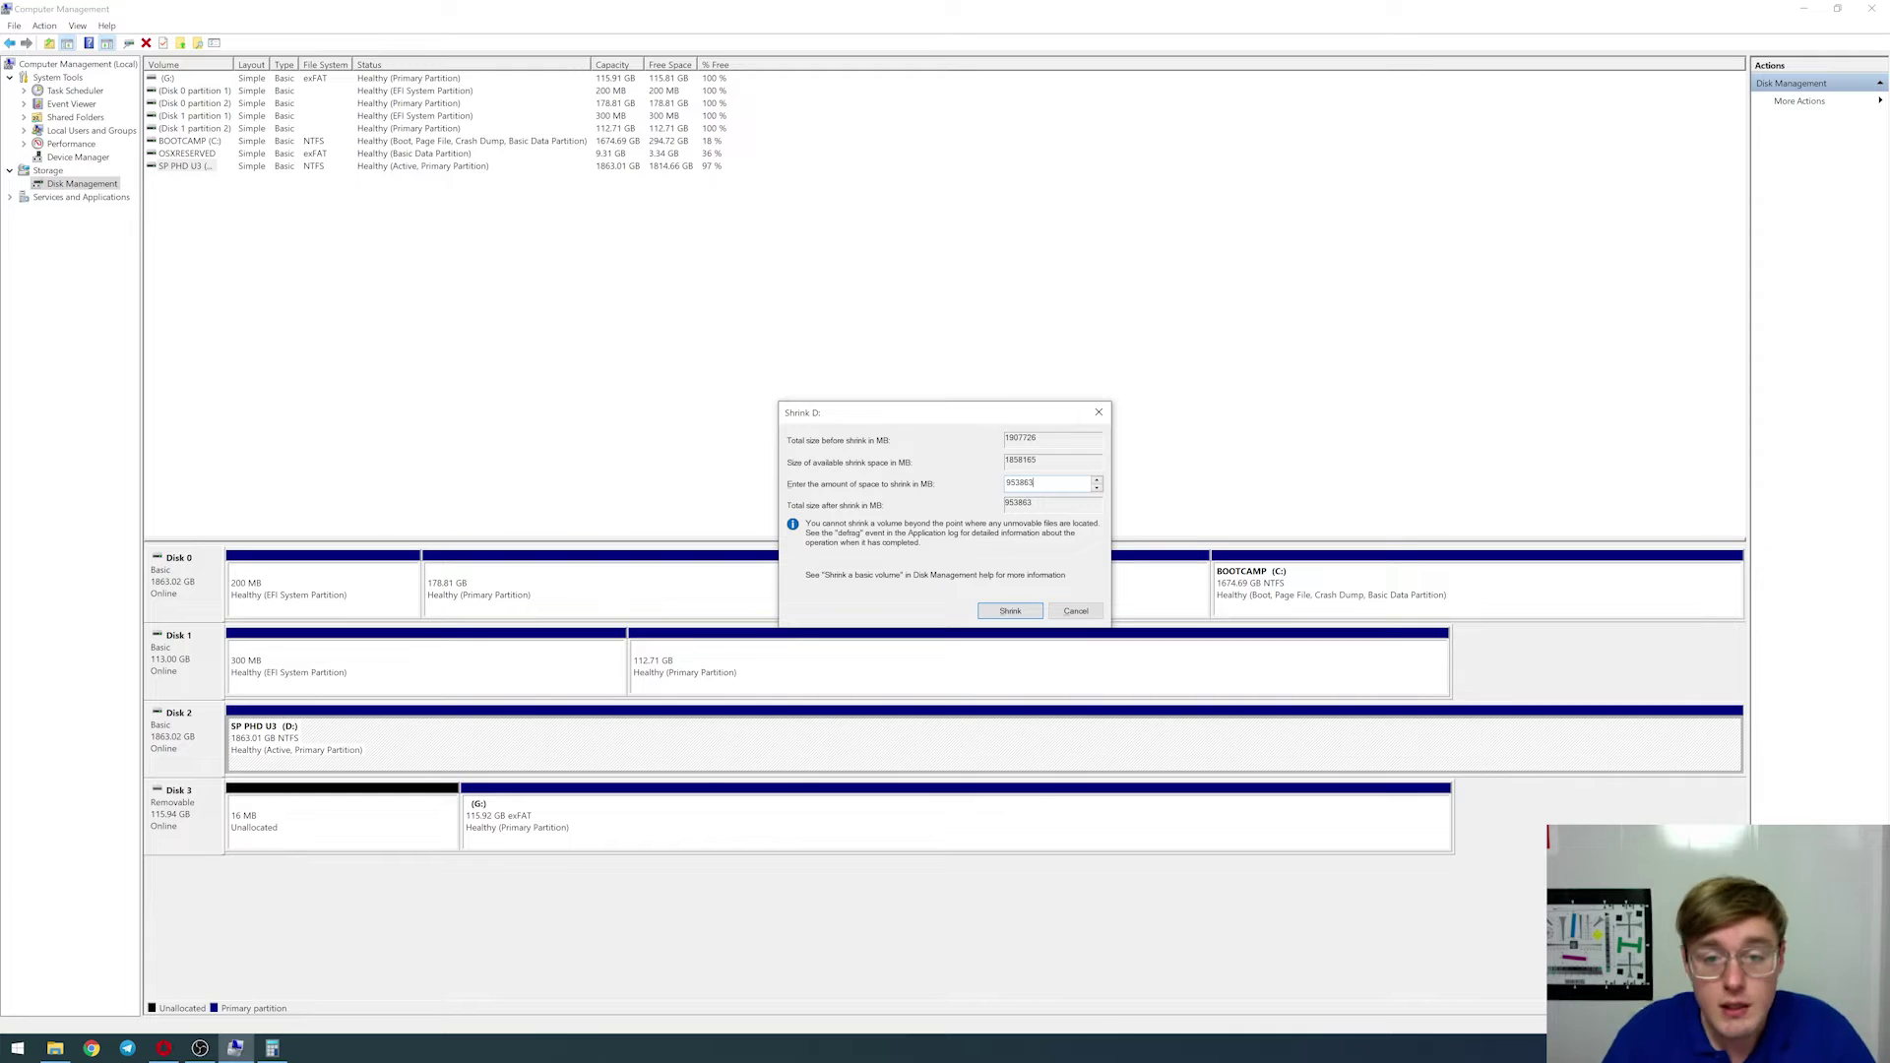
left_click(1011, 612)
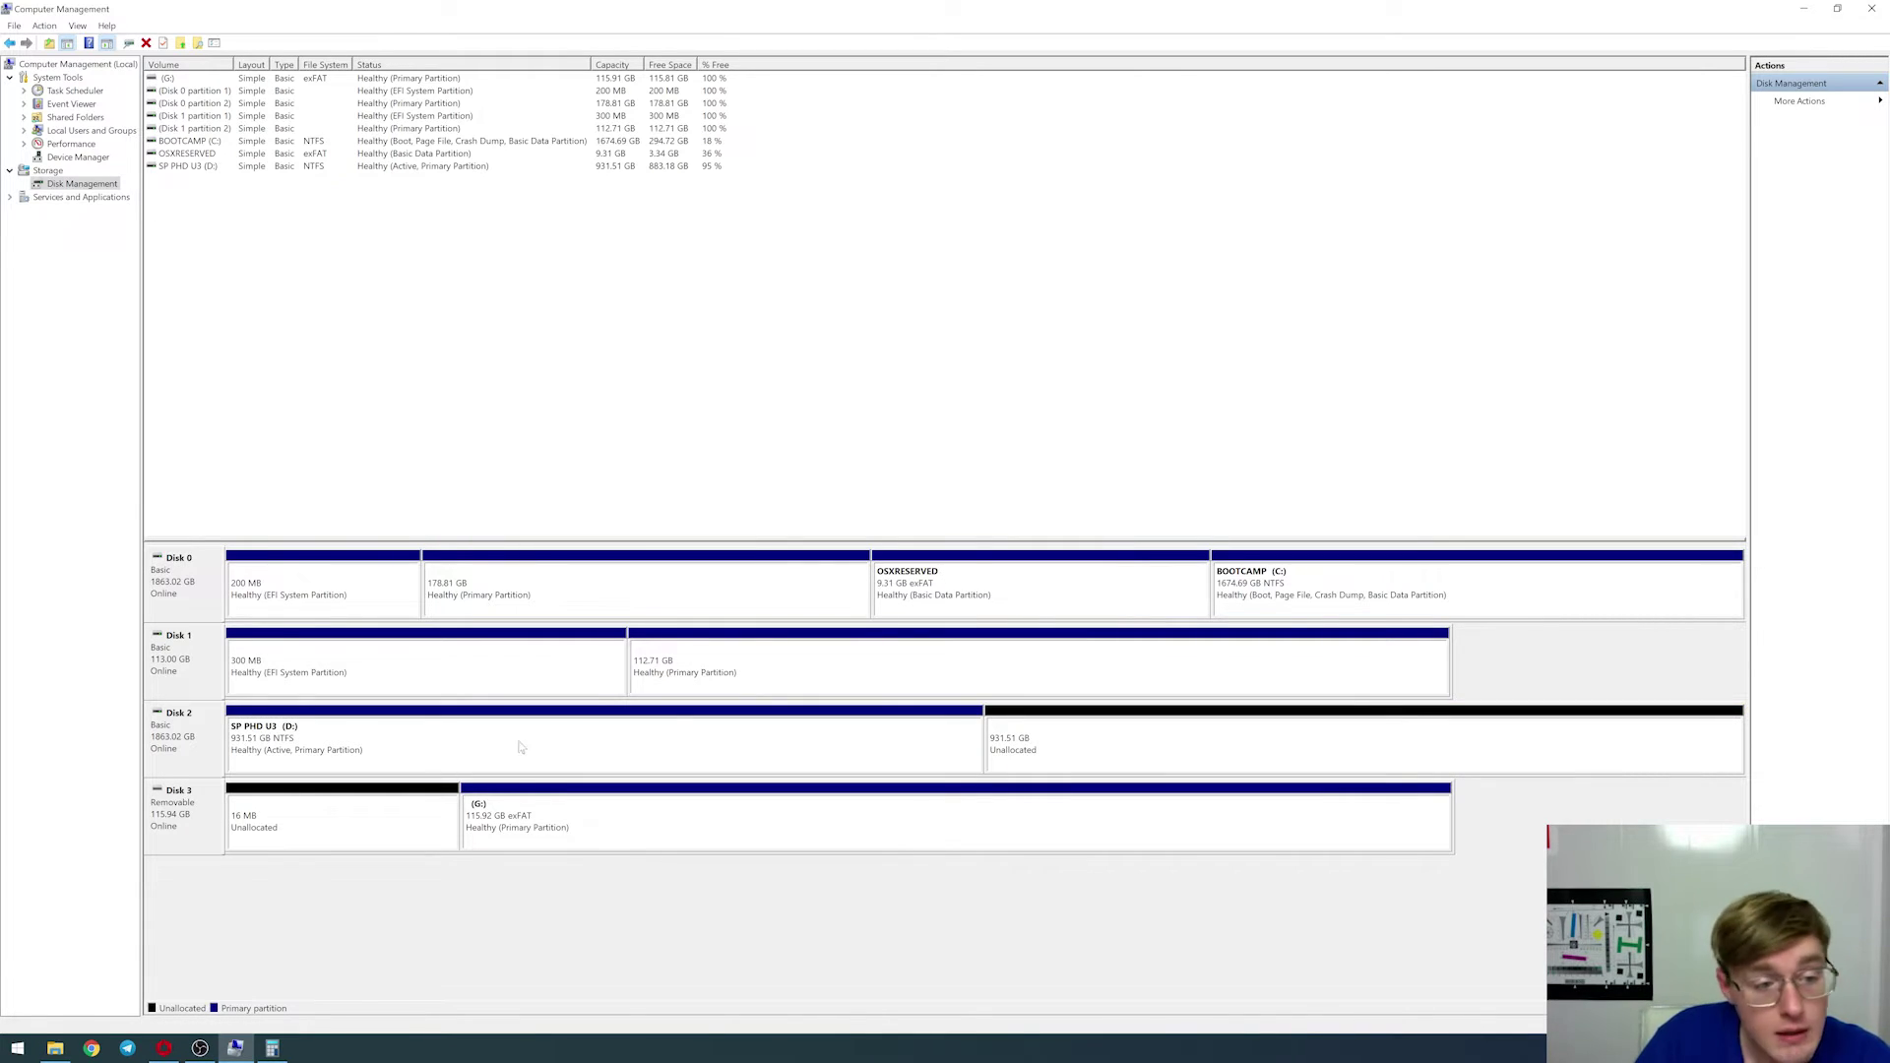
Select the shrunken 931.51 GB D: partition on Disk 2 to check its size
left_click(276, 758)
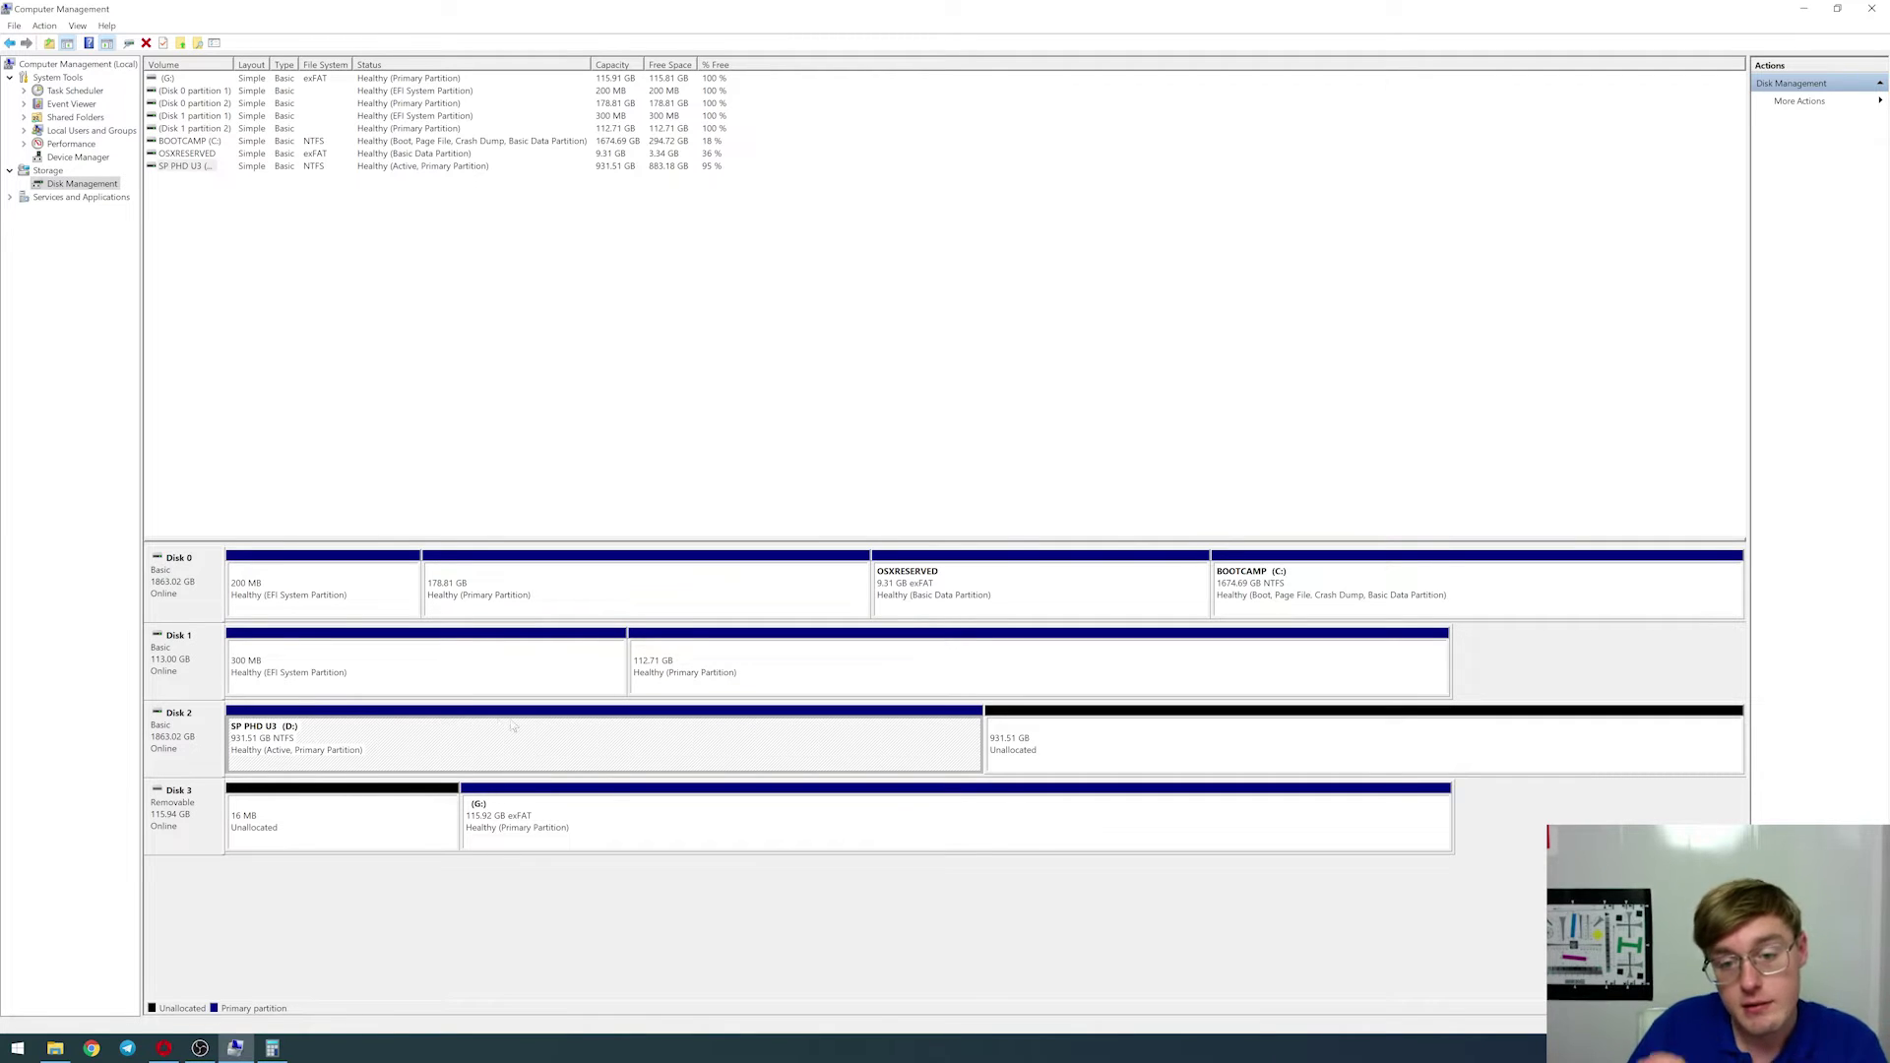
left_click(611, 177)
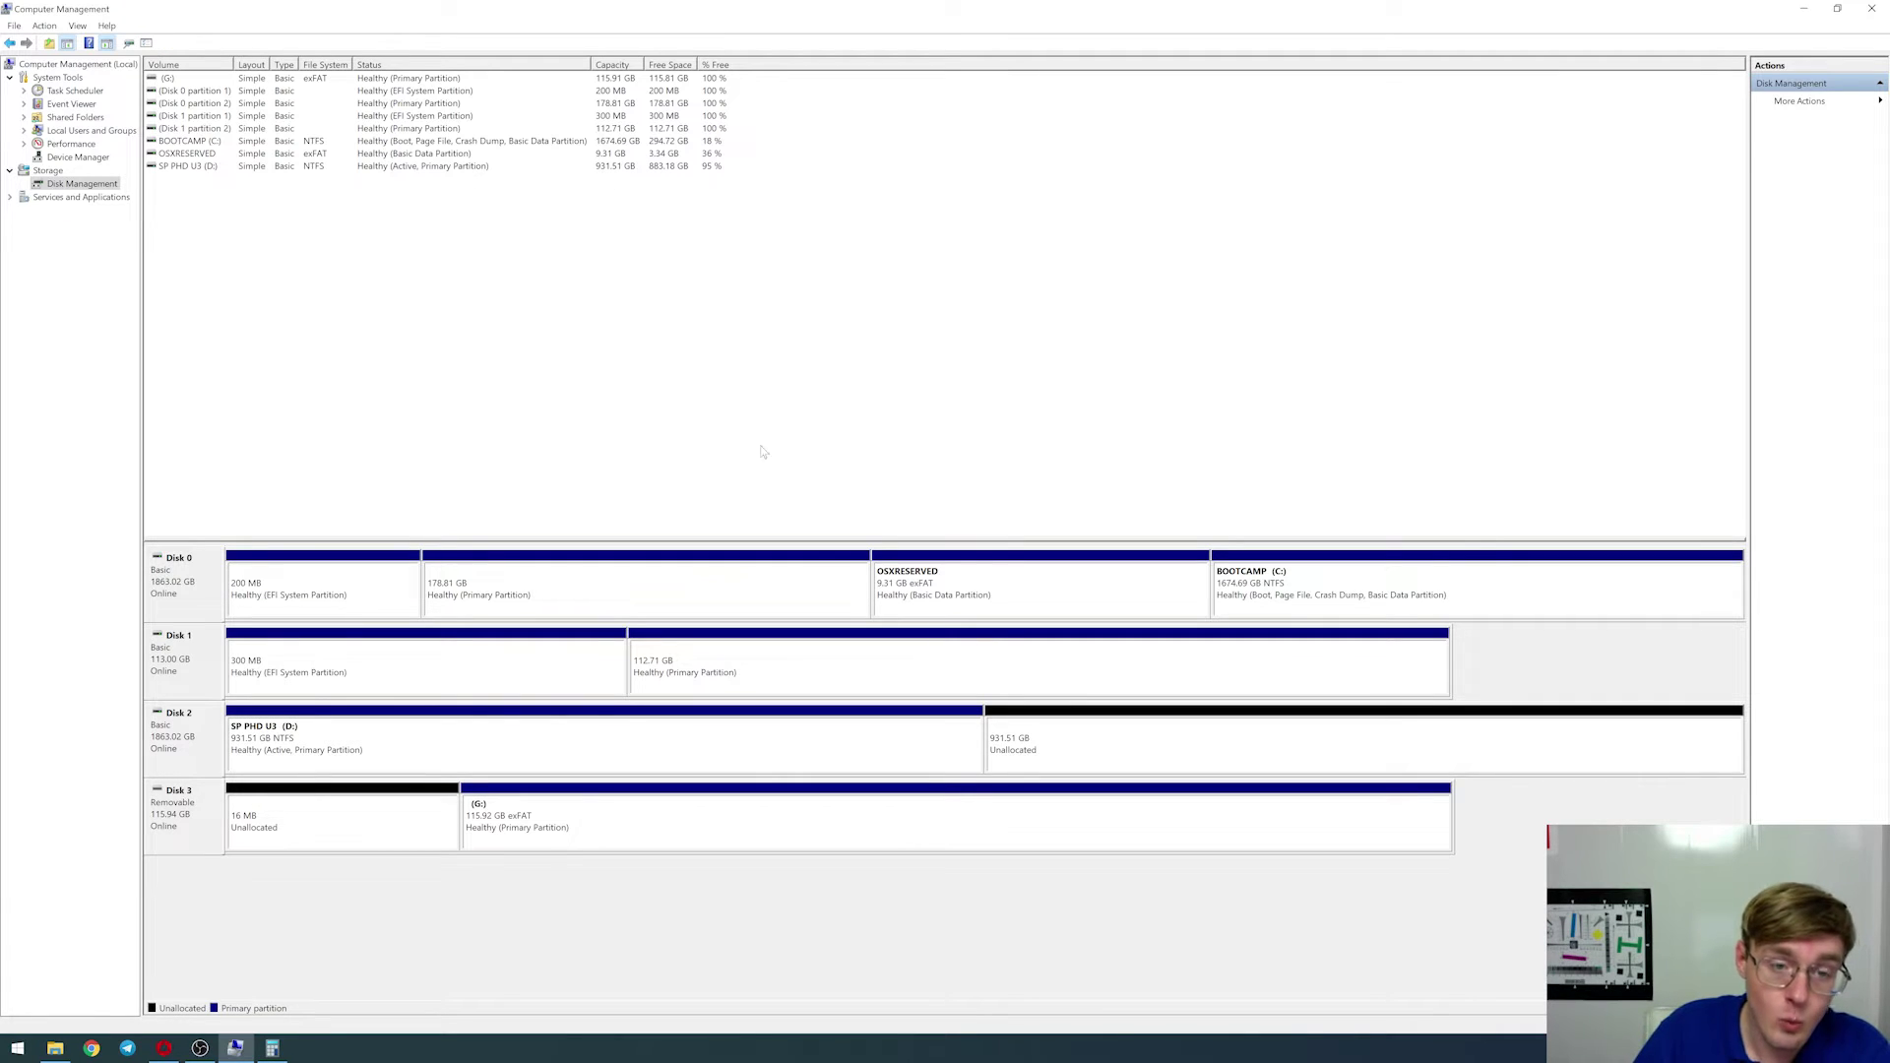
Start the New Simple Volume wizard on Disk 2's 931.51 GB unallocated space
left_click(455, 740)
left_click(1090, 730)
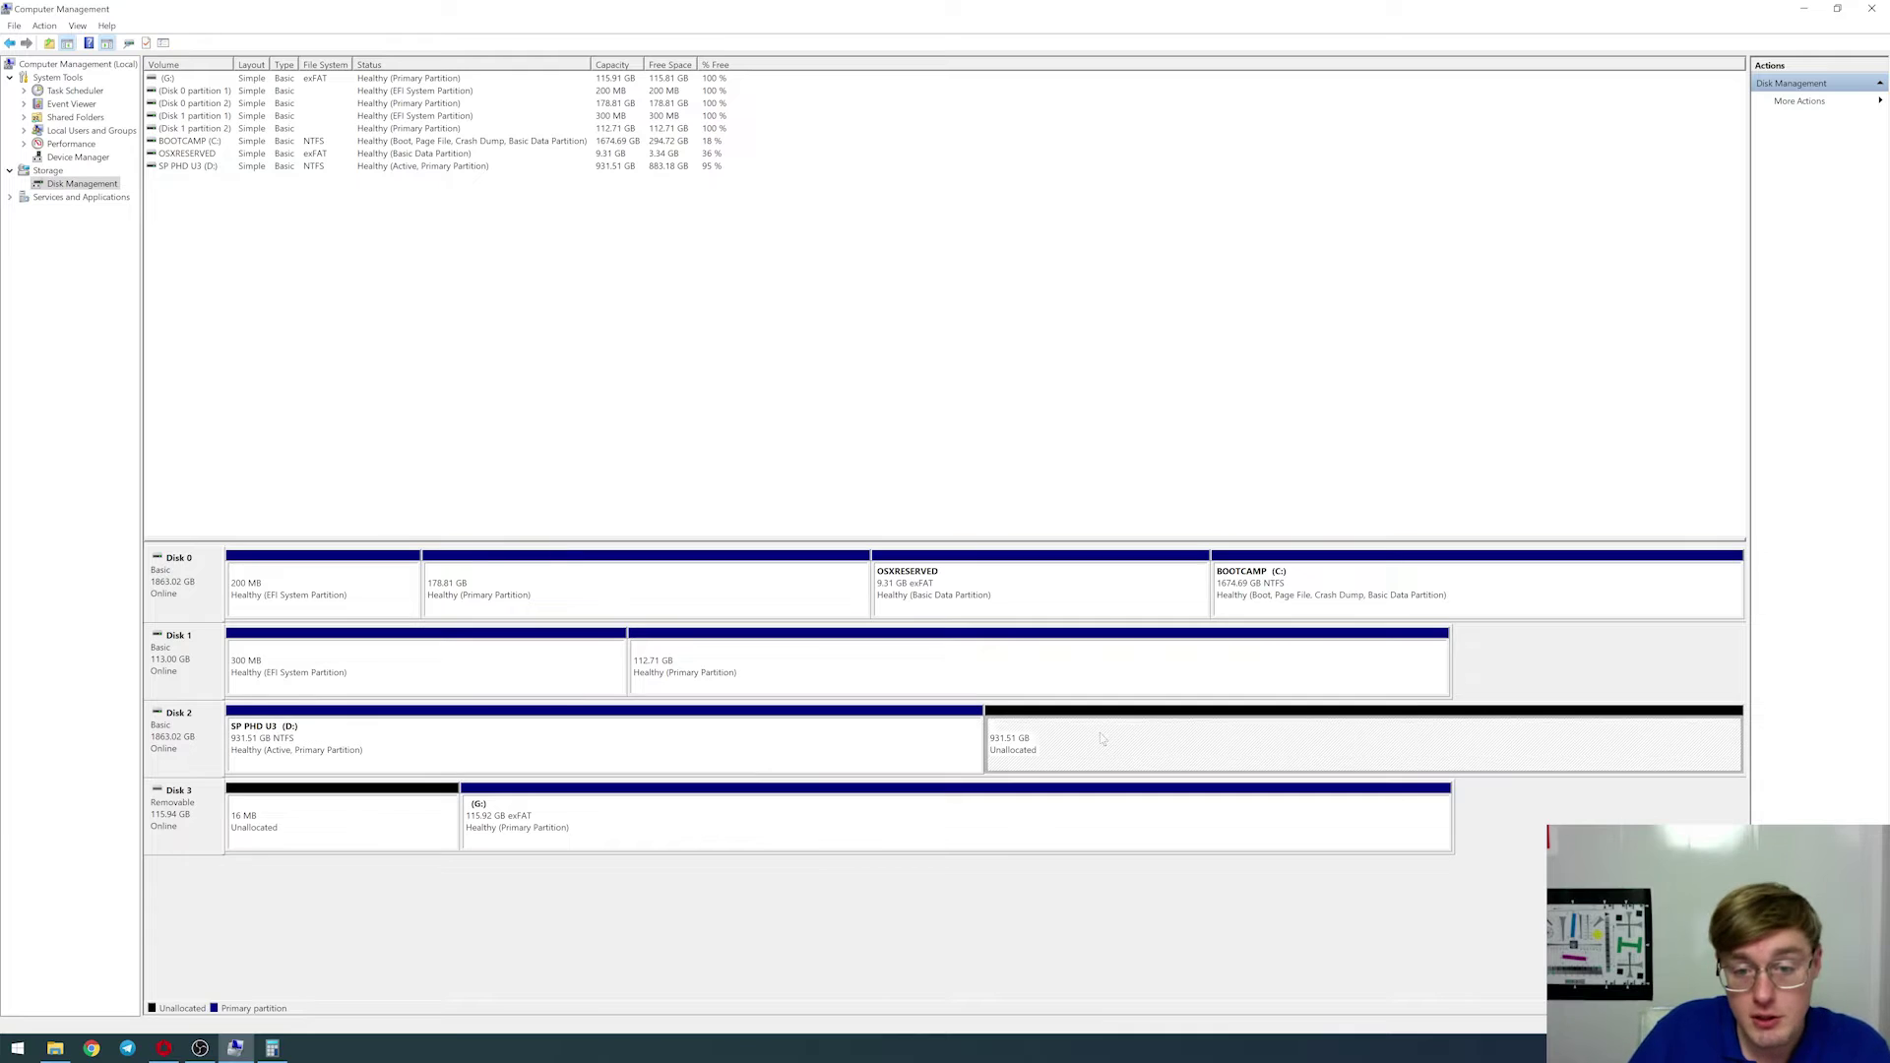
left_click(922, 765)
left_click(1049, 753)
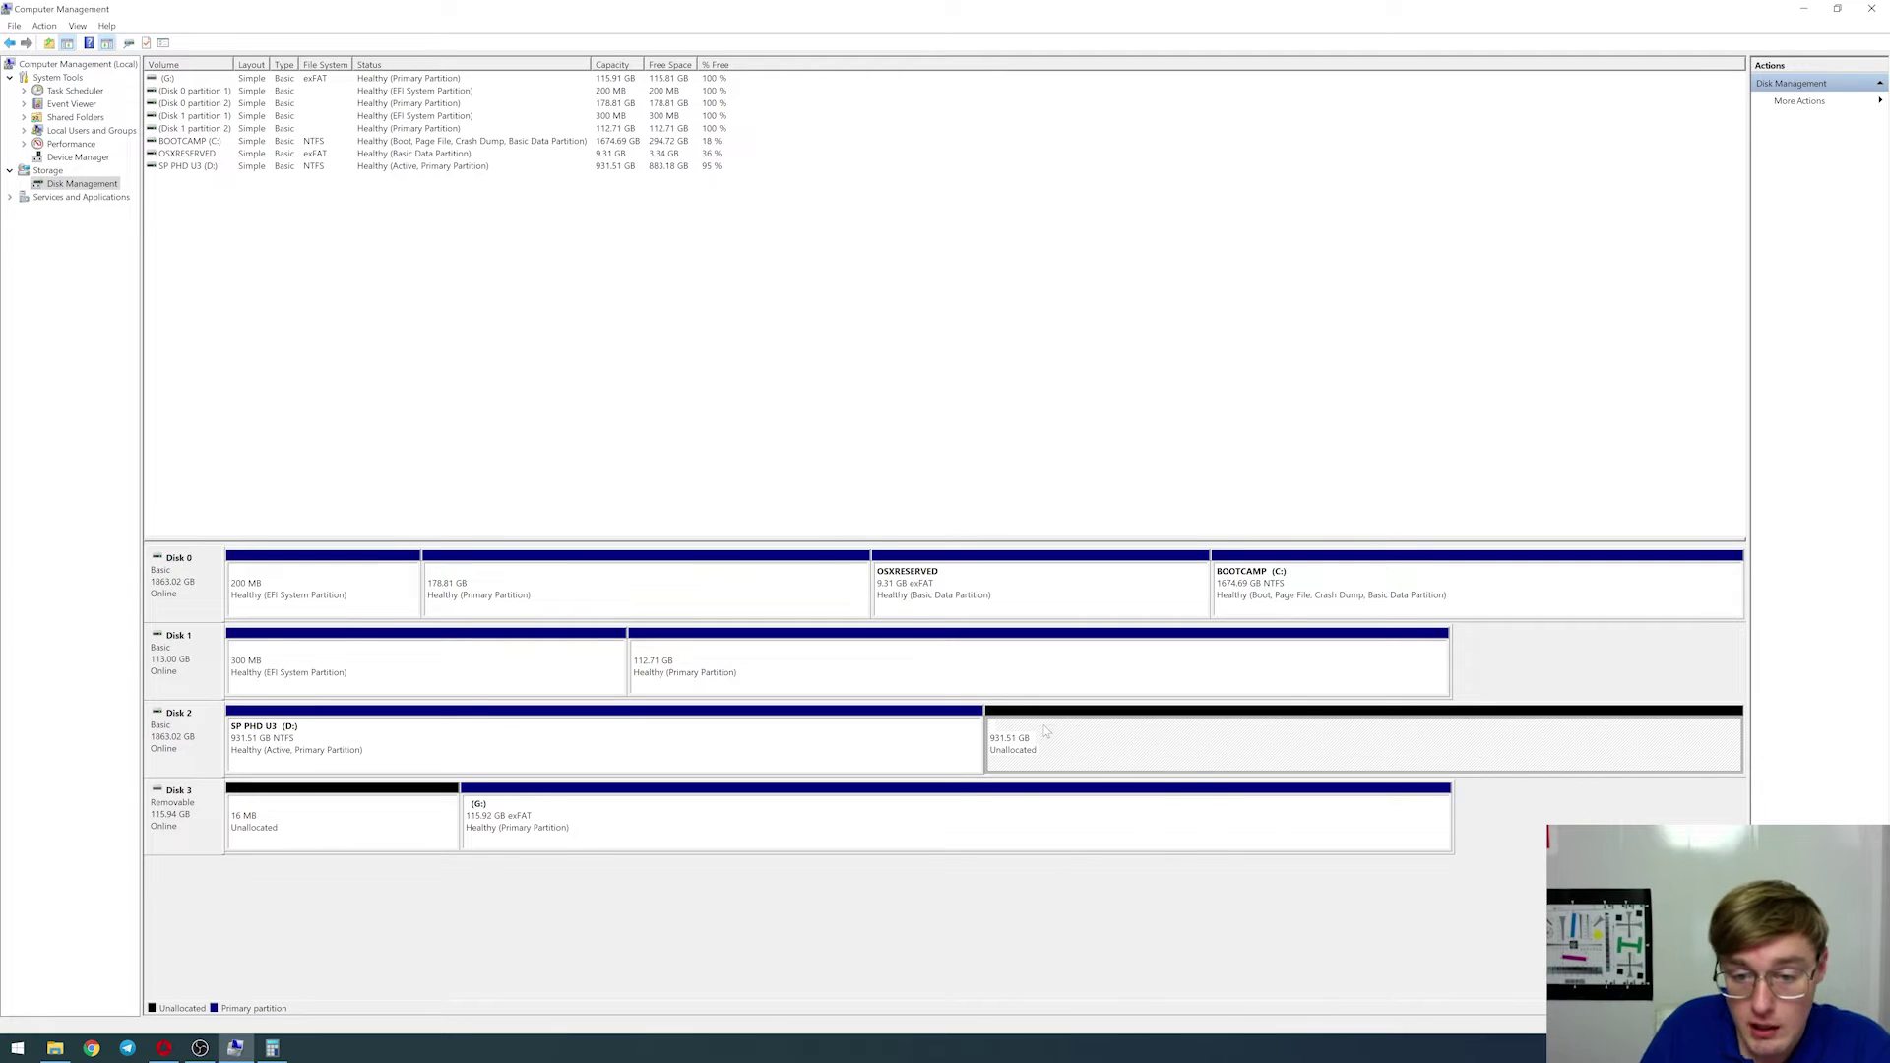
right_click(1046, 731)
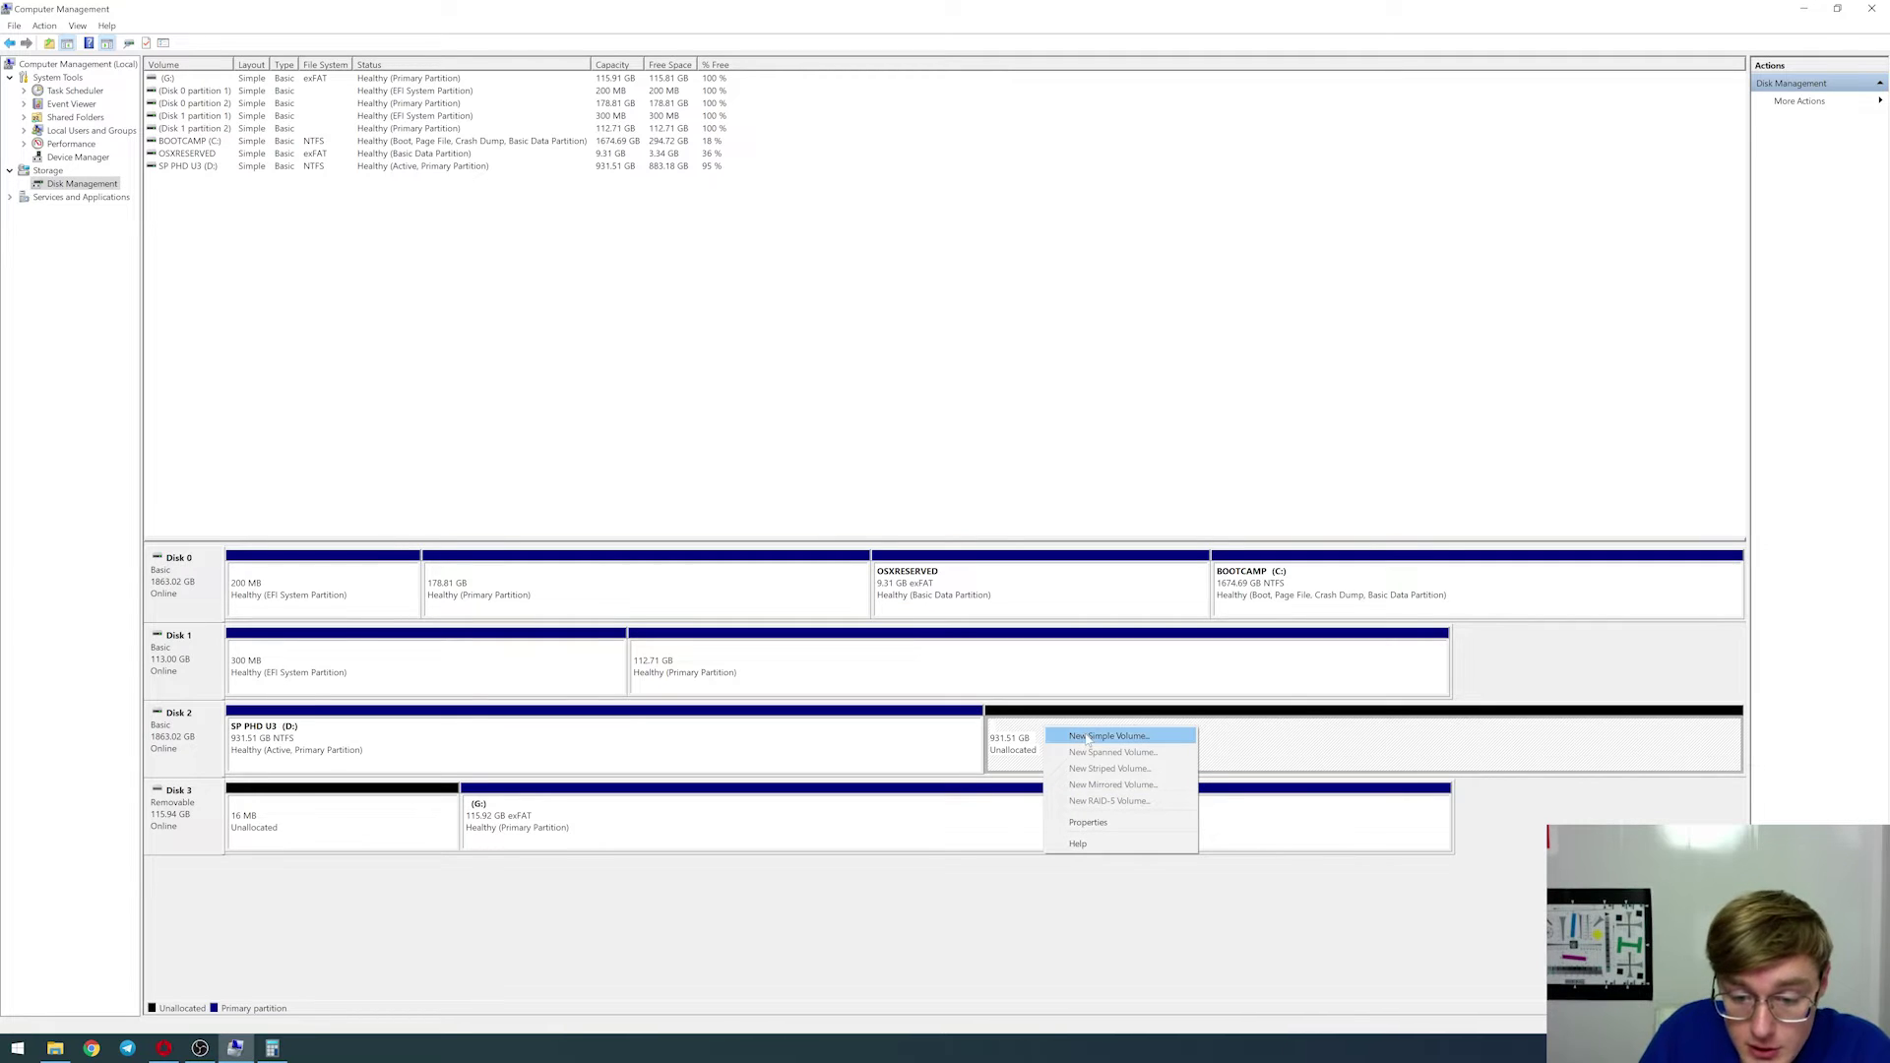
left_click(1088, 738)
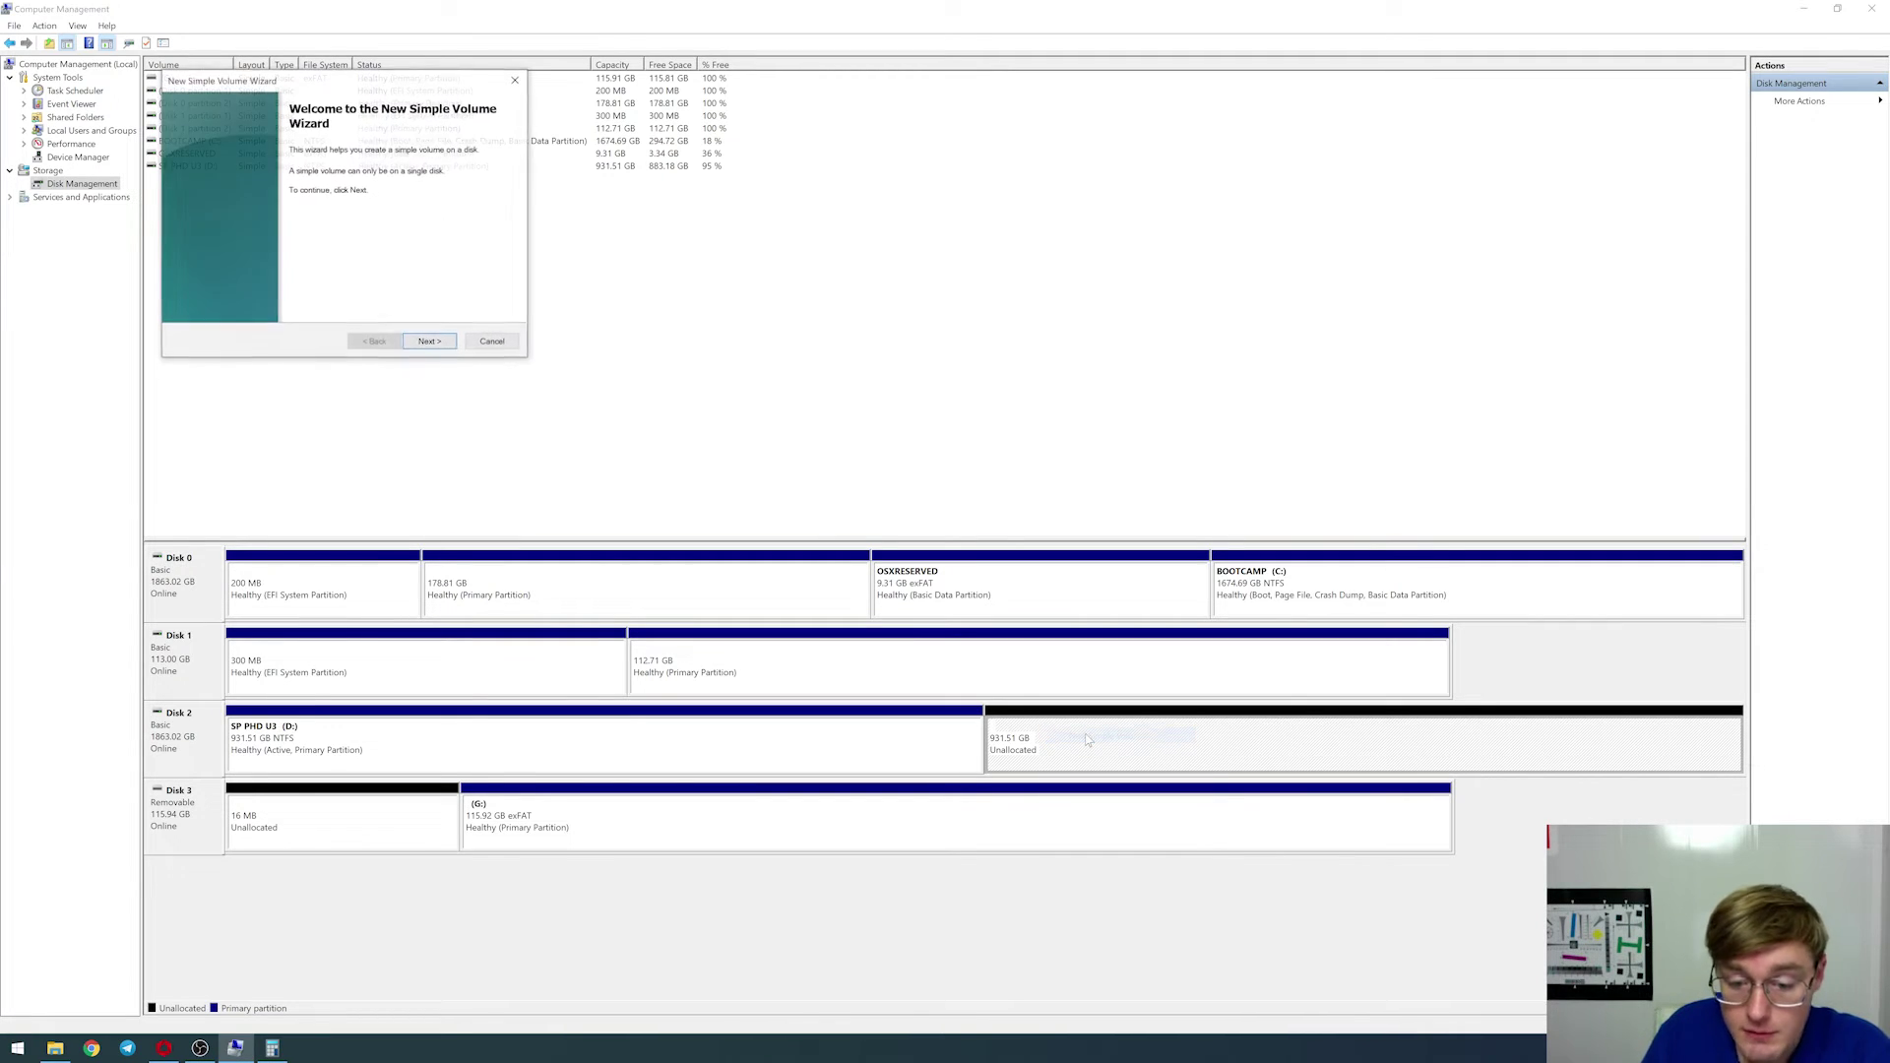
Create the volume at full 953863 MB size, drive letter E, NTFS quick format named New Volume
left_click(430, 343)
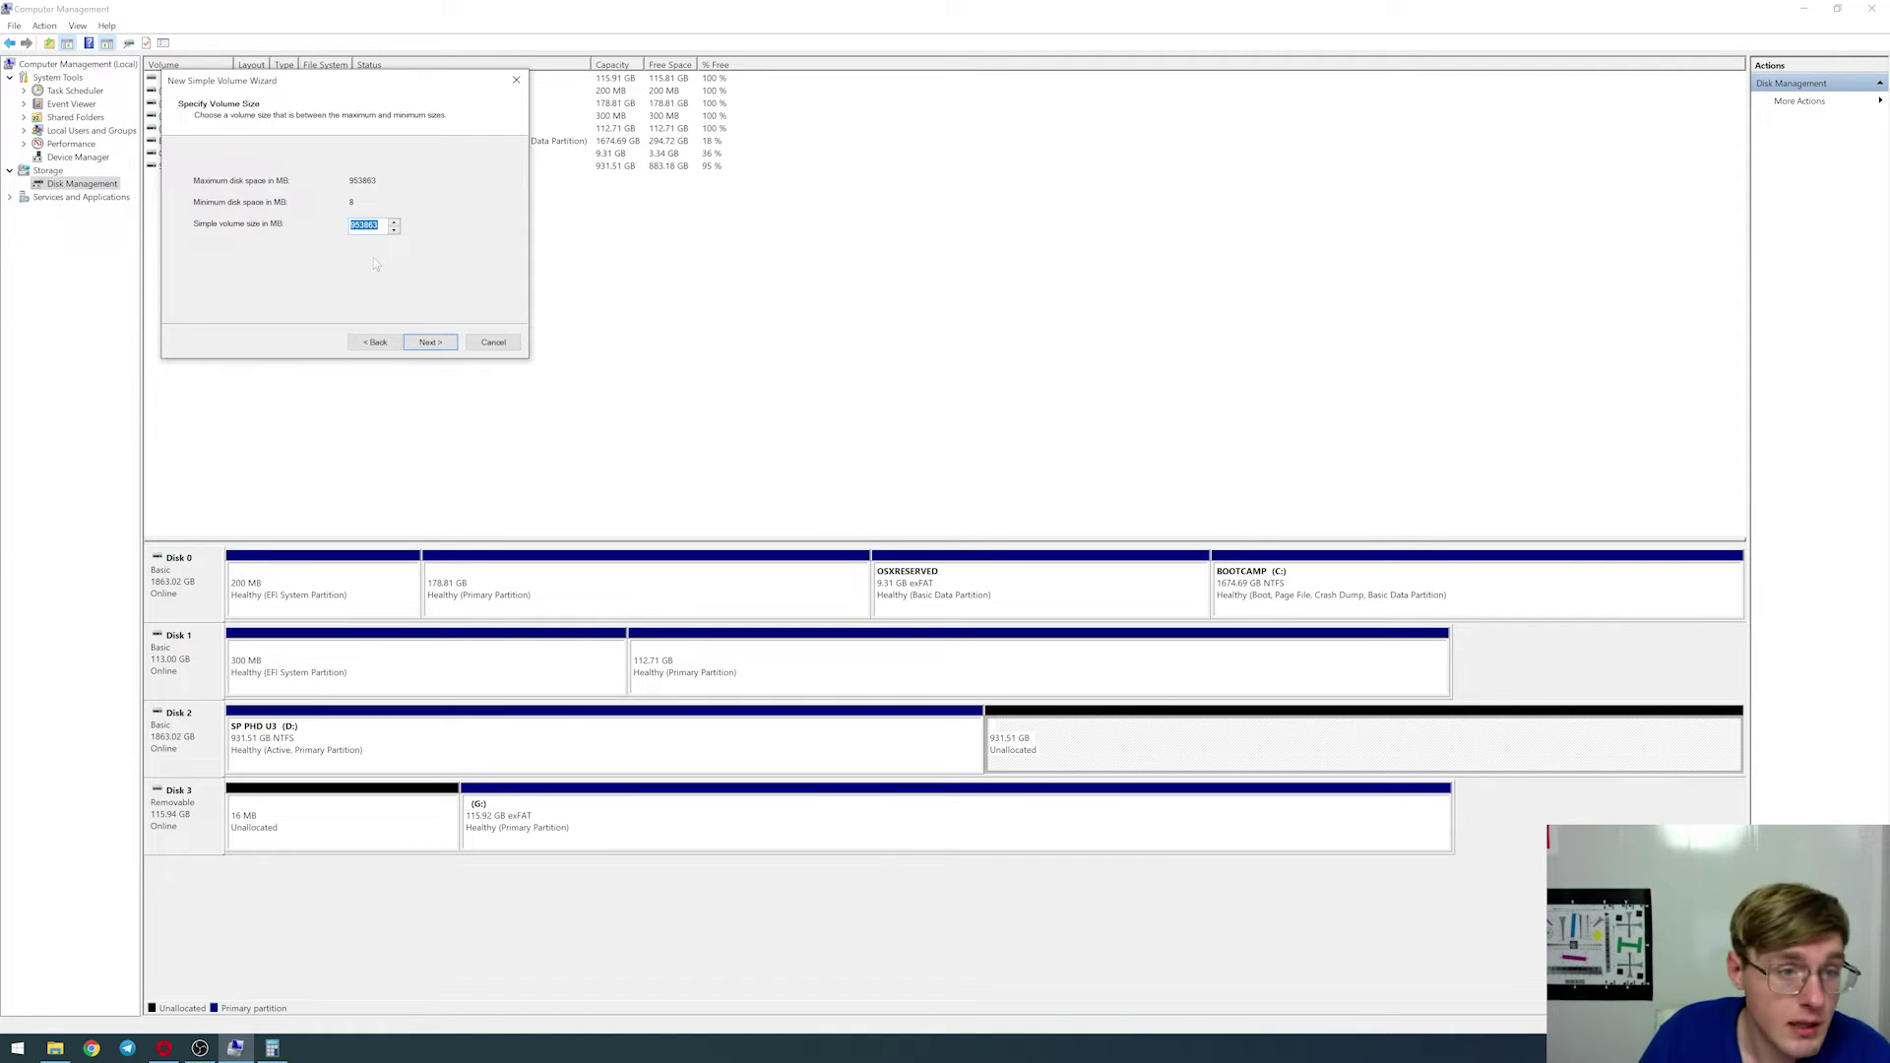
left_click(430, 342)
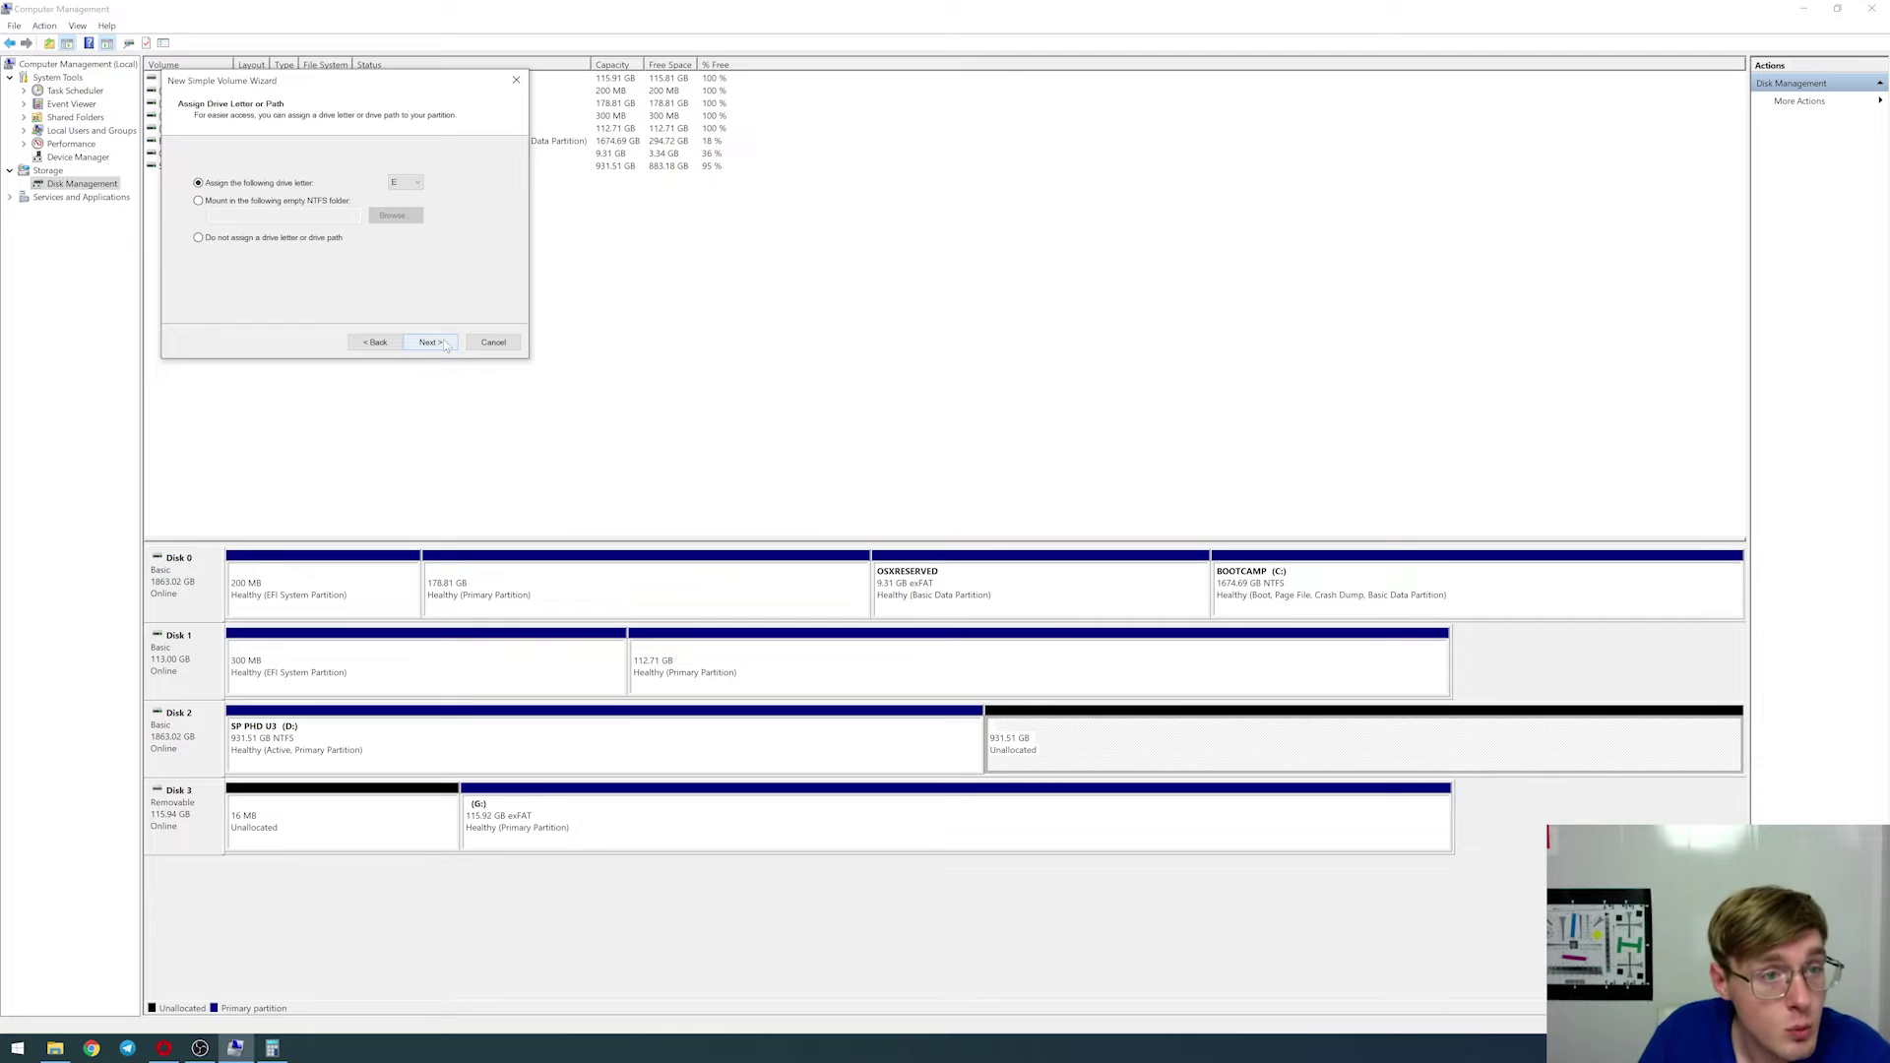
left_click_drag(314, 86, 906, 201)
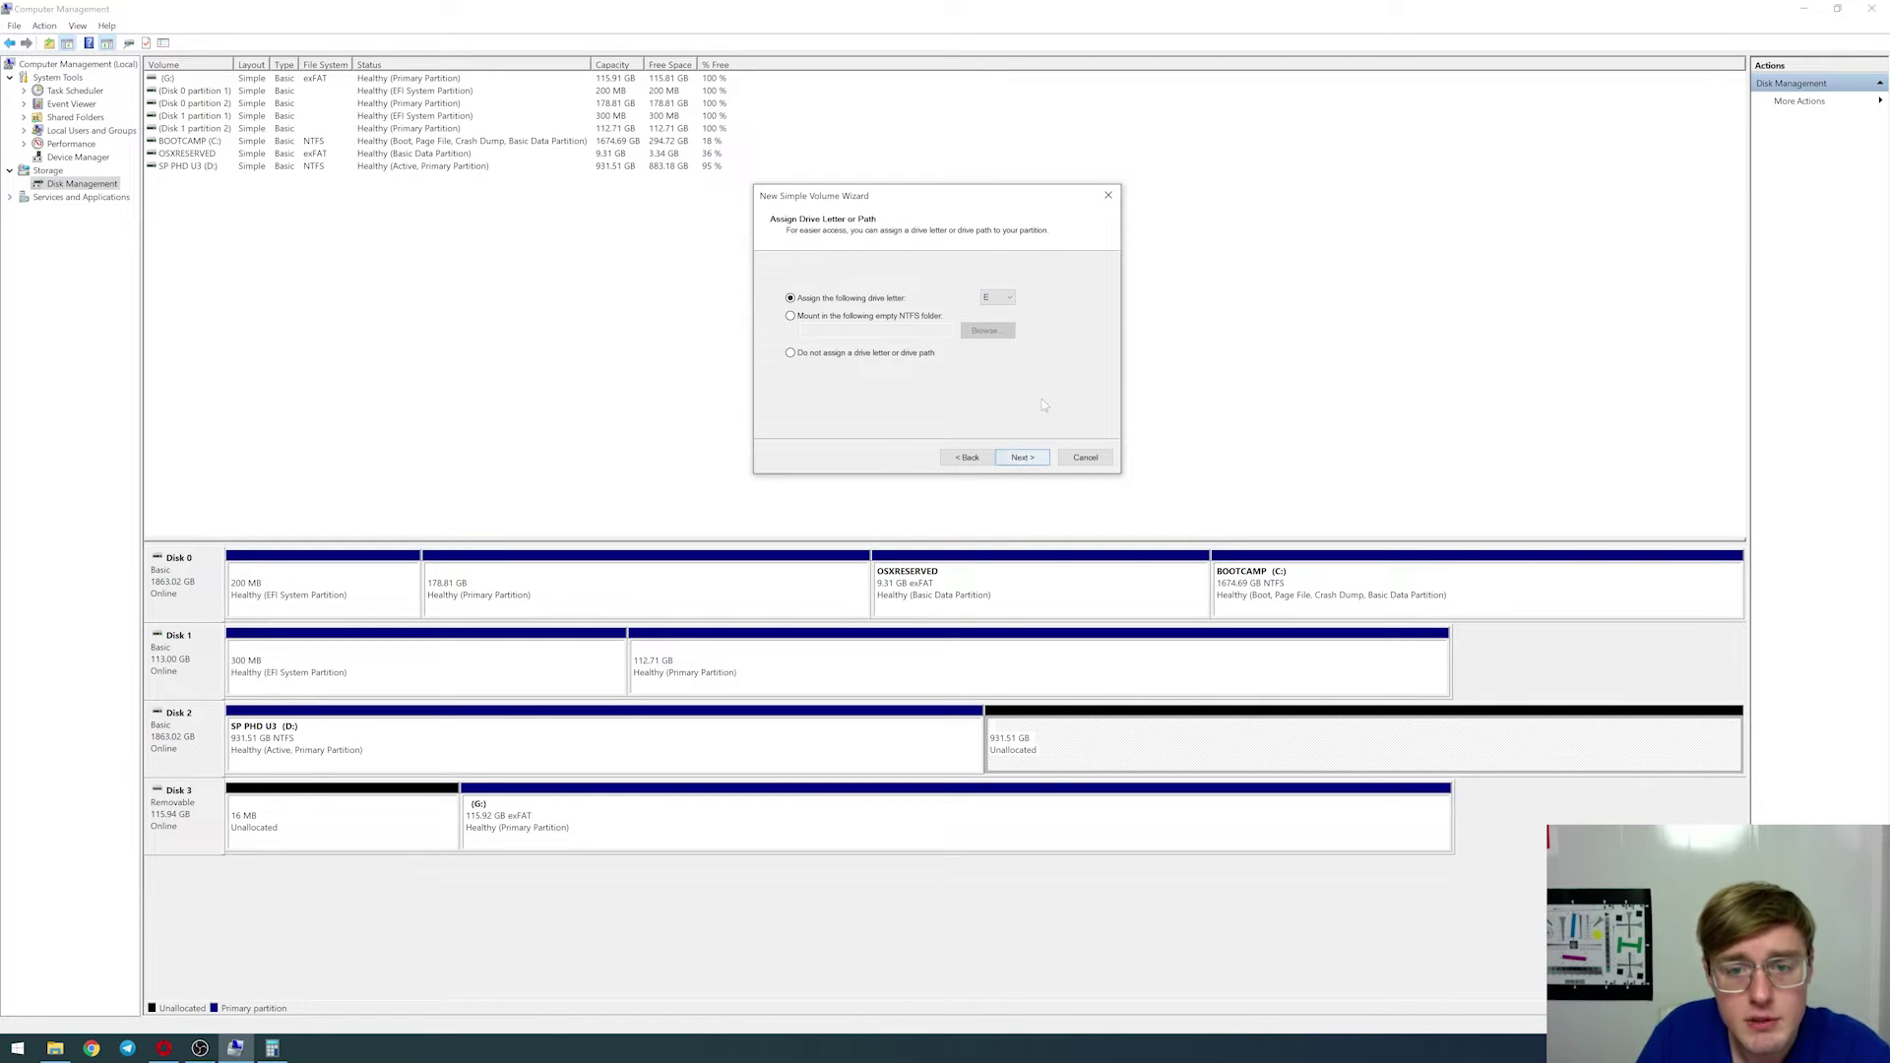
left_click(1022, 458)
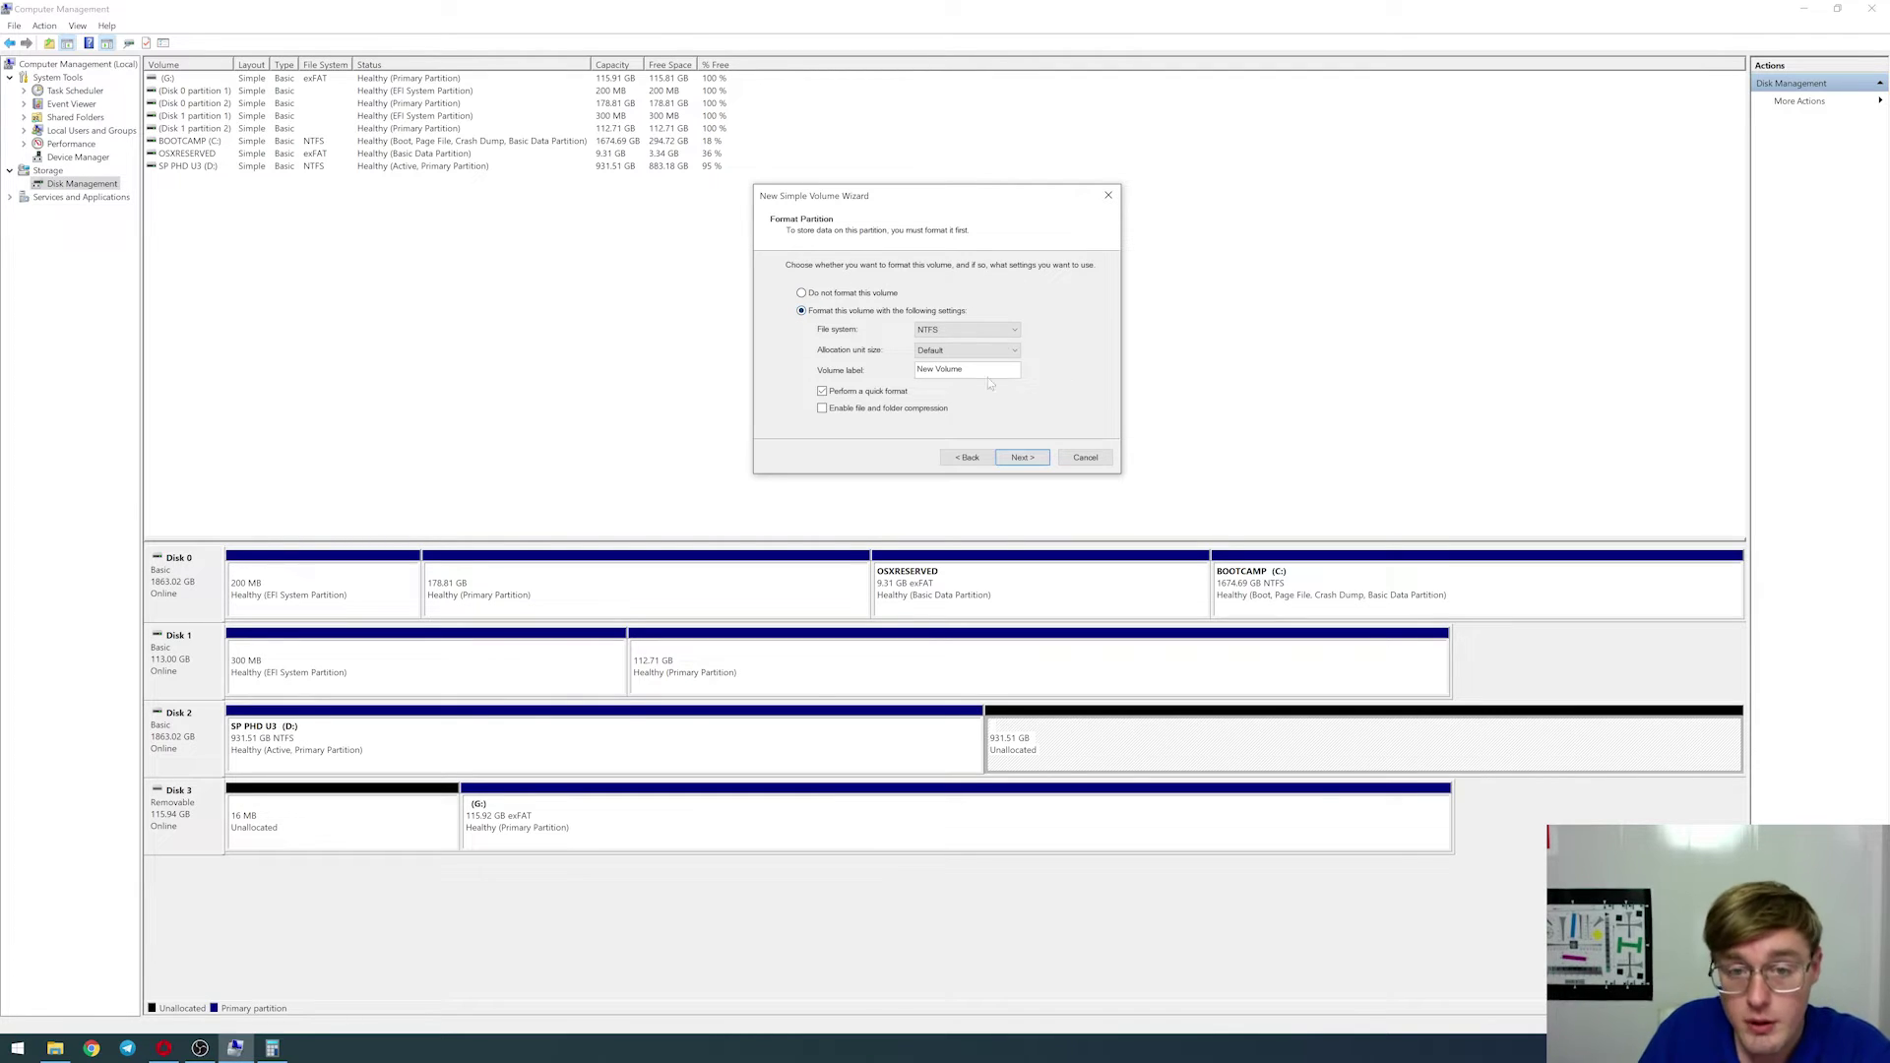
left_click(1024, 457)
left_click(1024, 458)
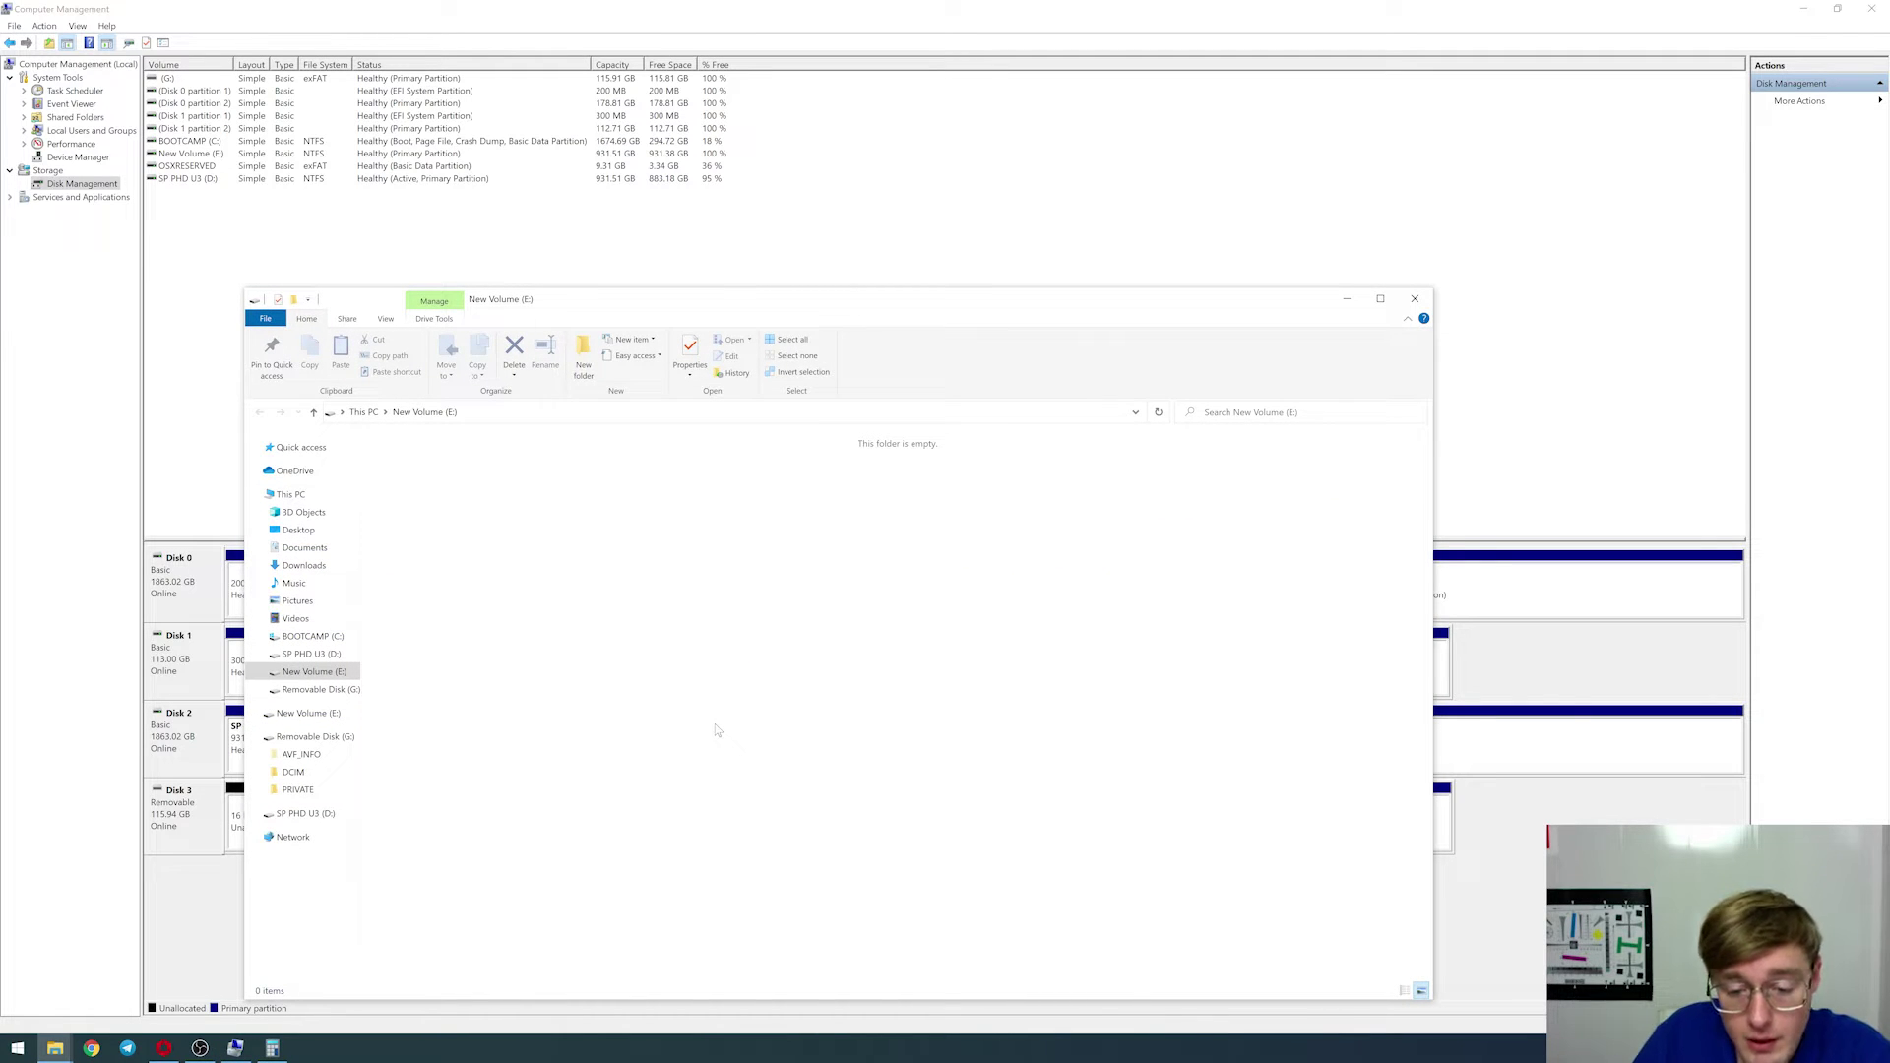
Close the New Volume (E:) folder window and Calculator, switching to the This PC window
left_click(1414, 298)
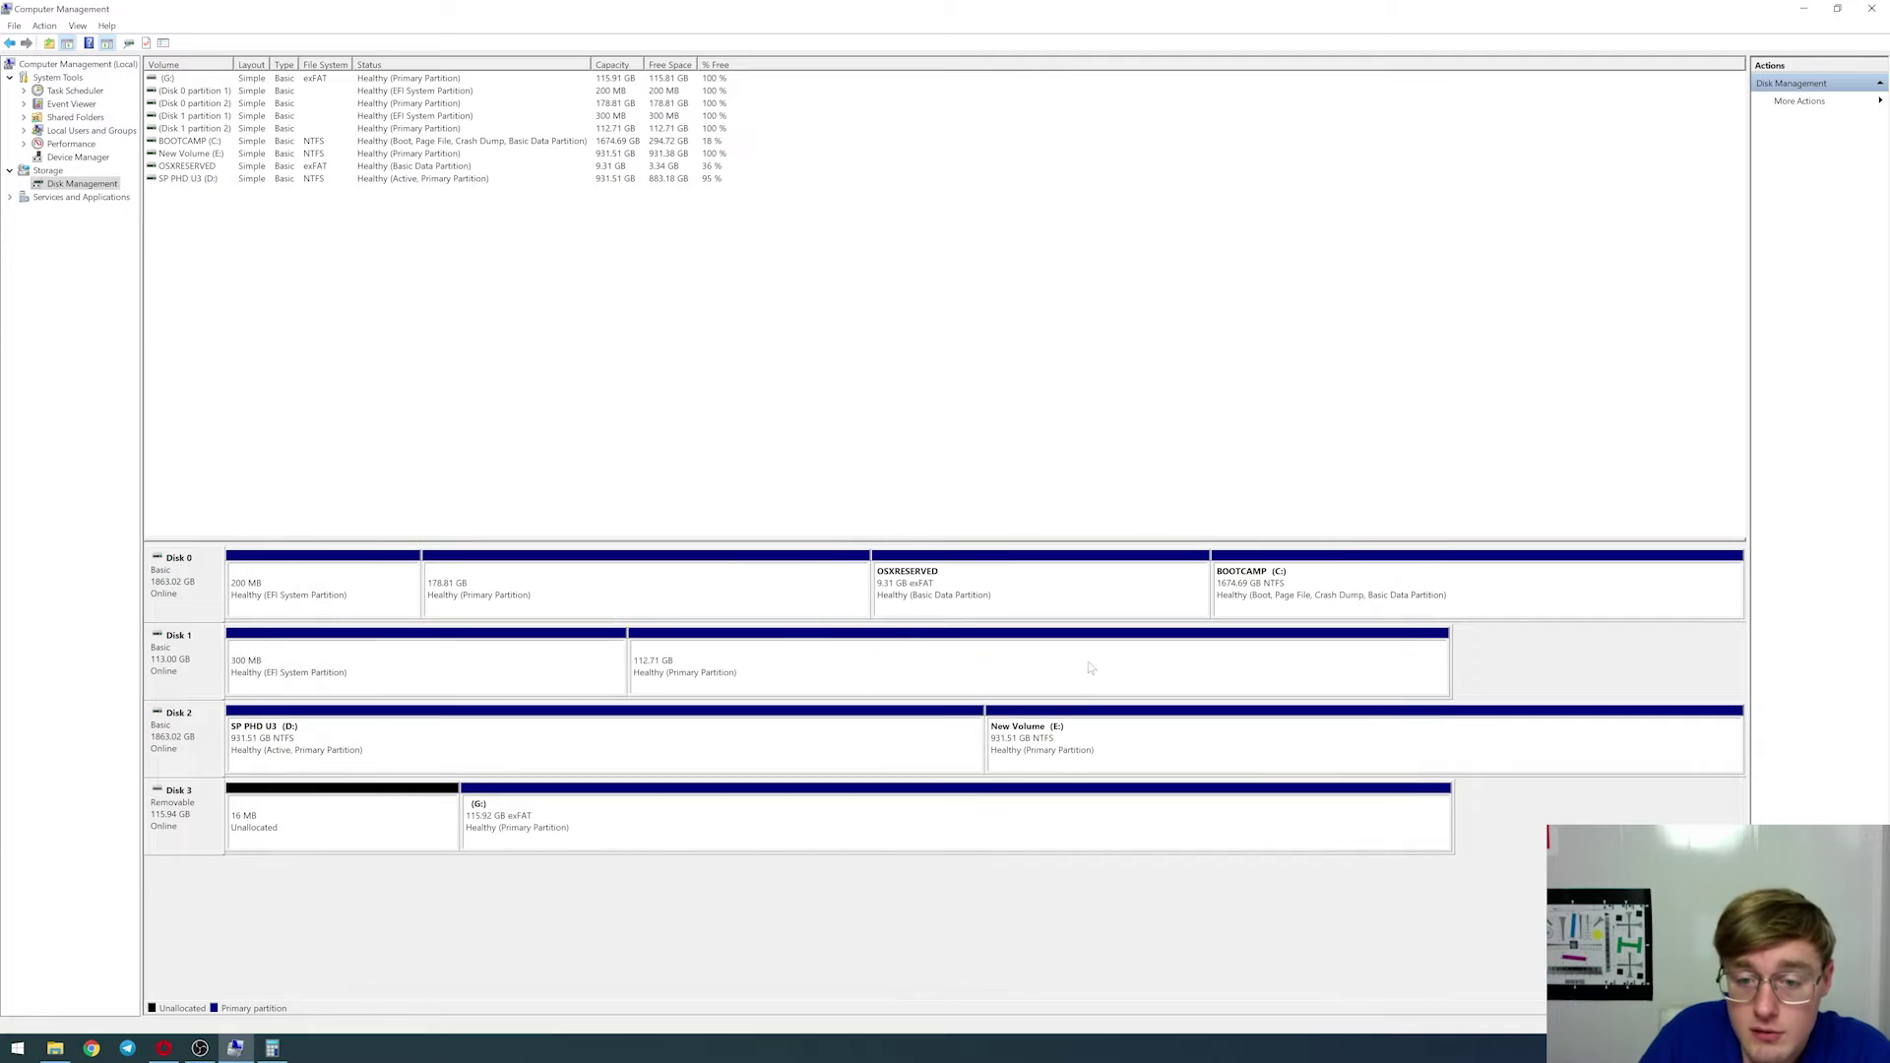
left_click(1065, 740)
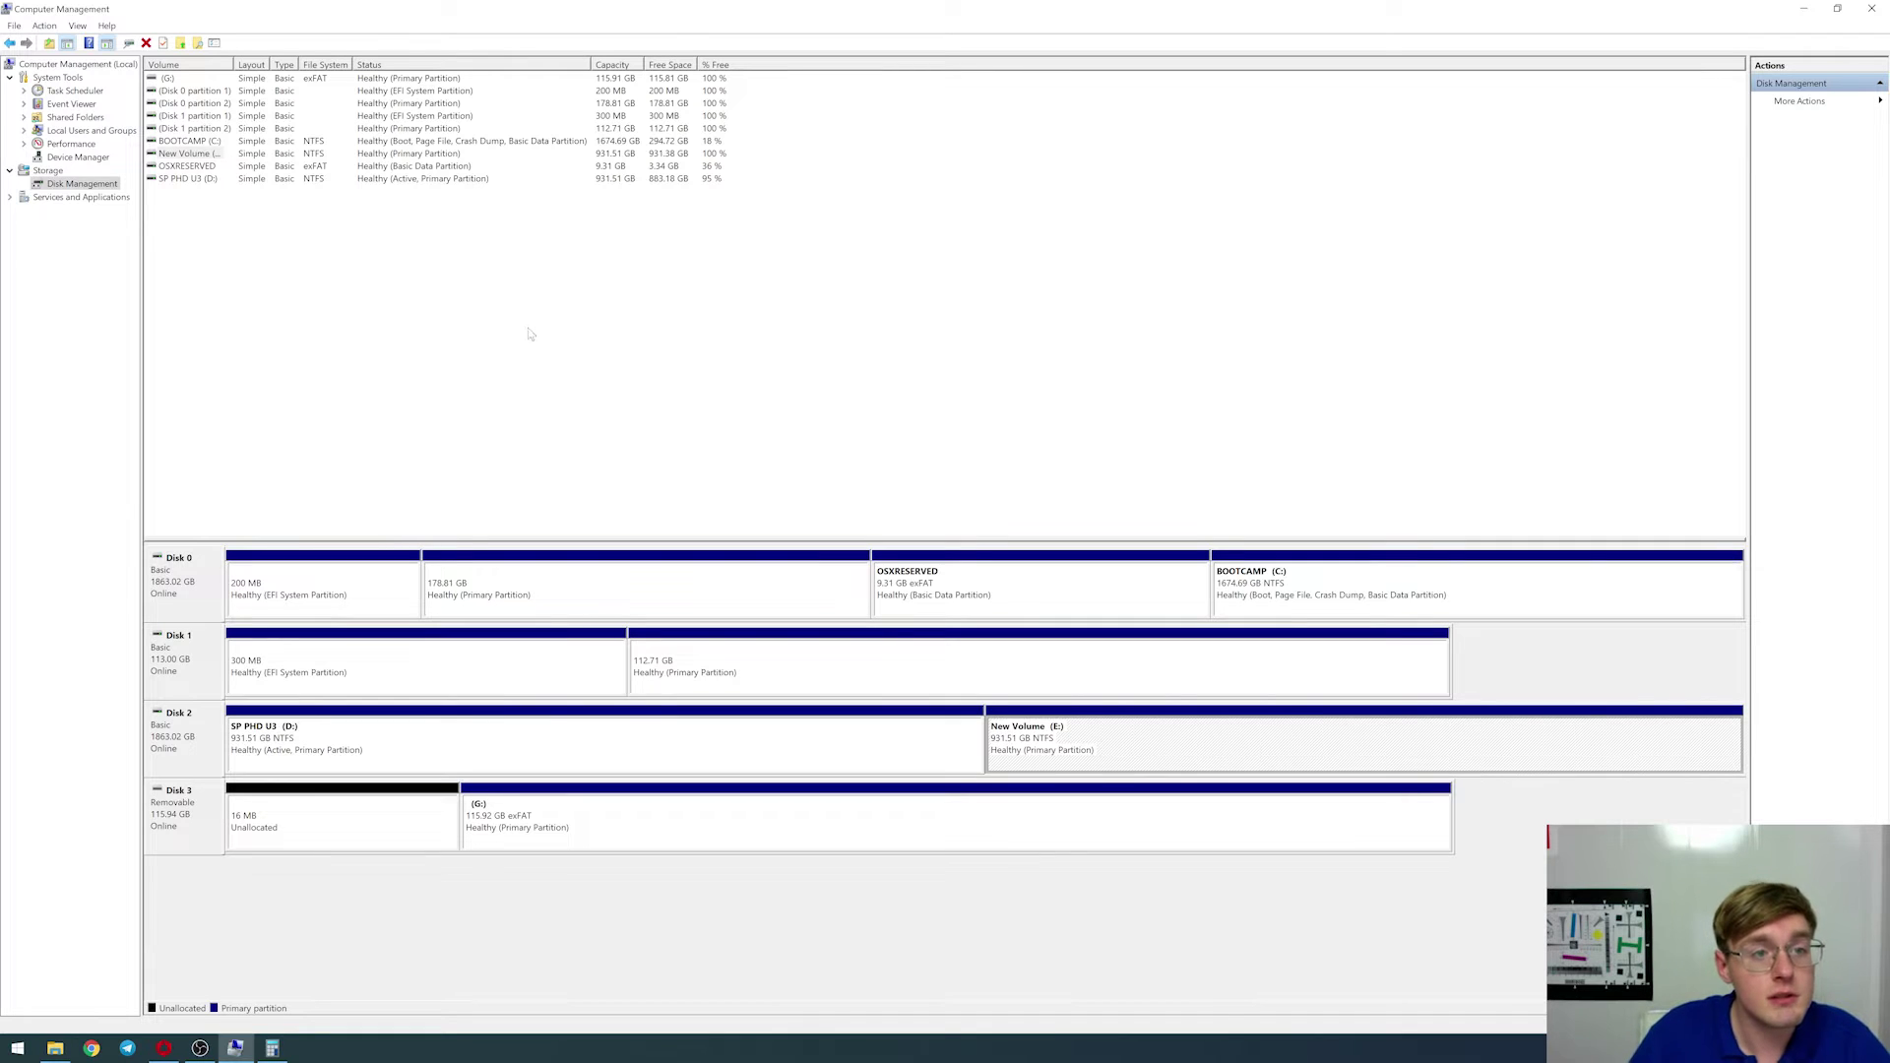
key("alt+Tab")
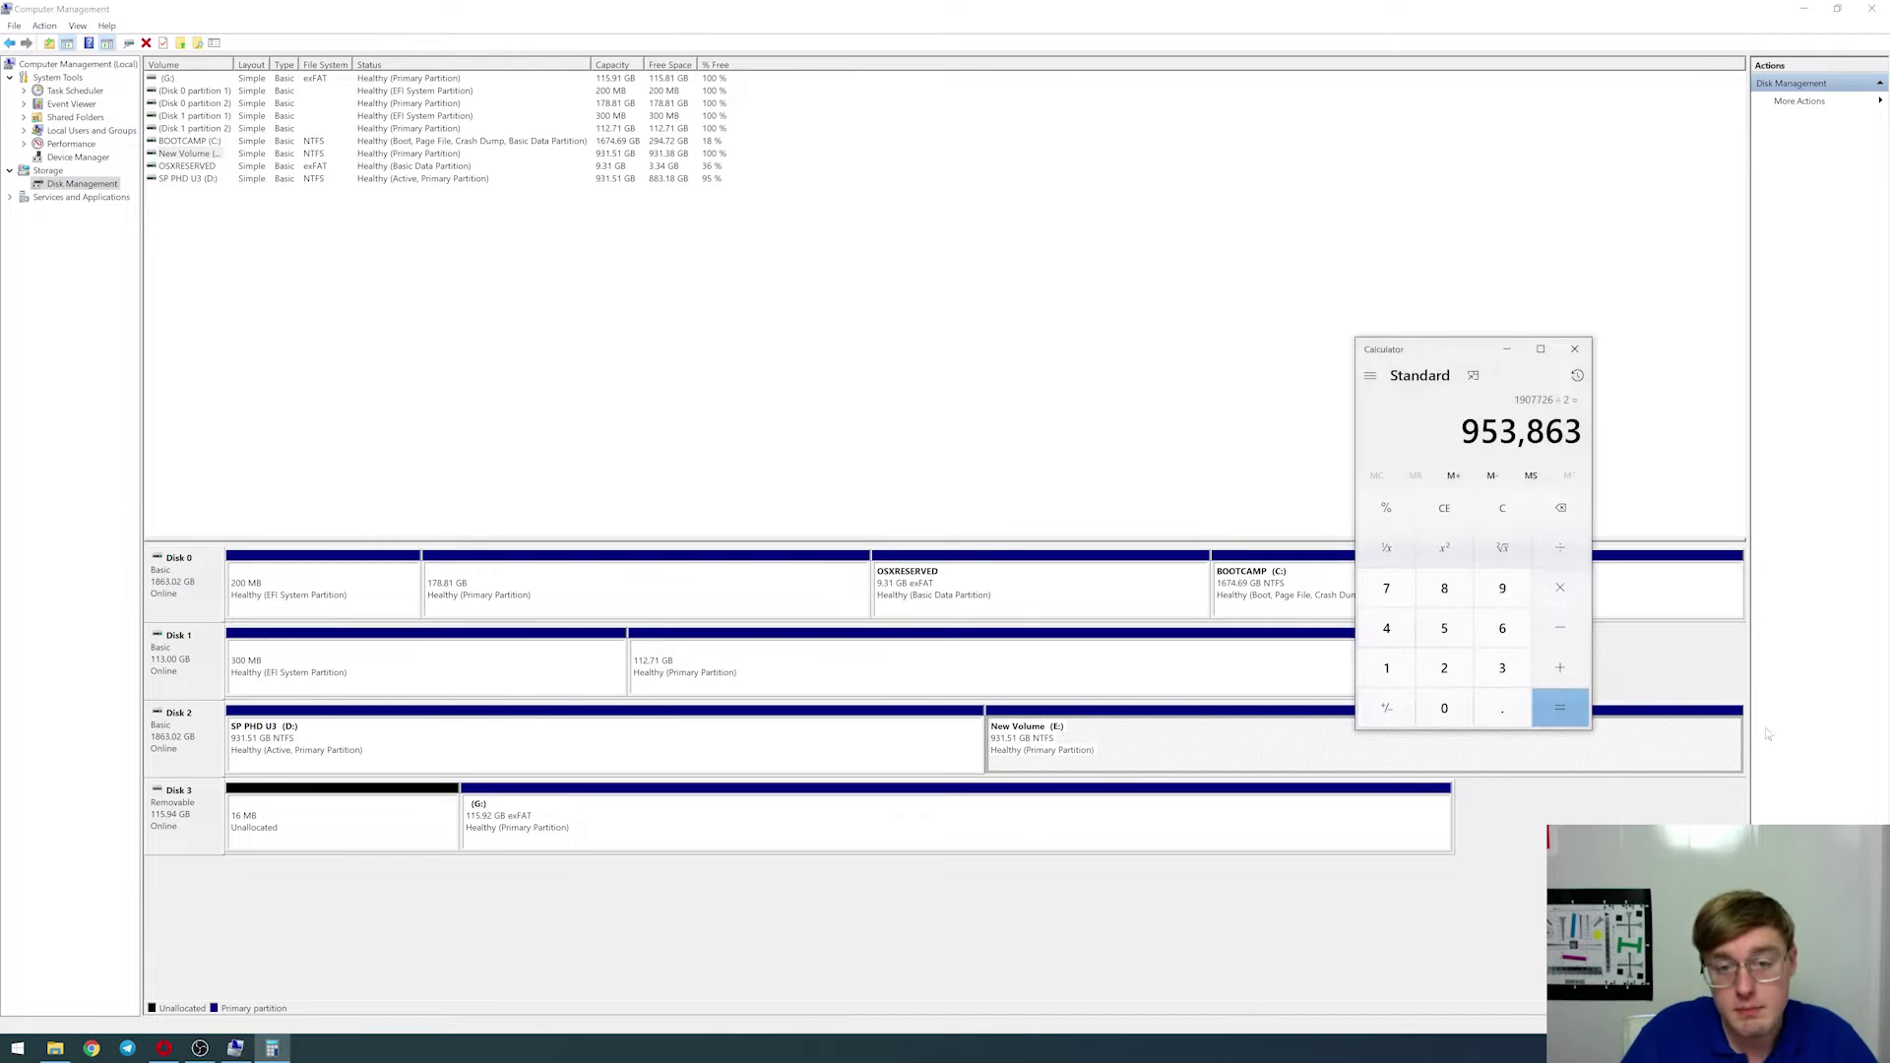
left_click(1573, 345)
key("alt+Tab")
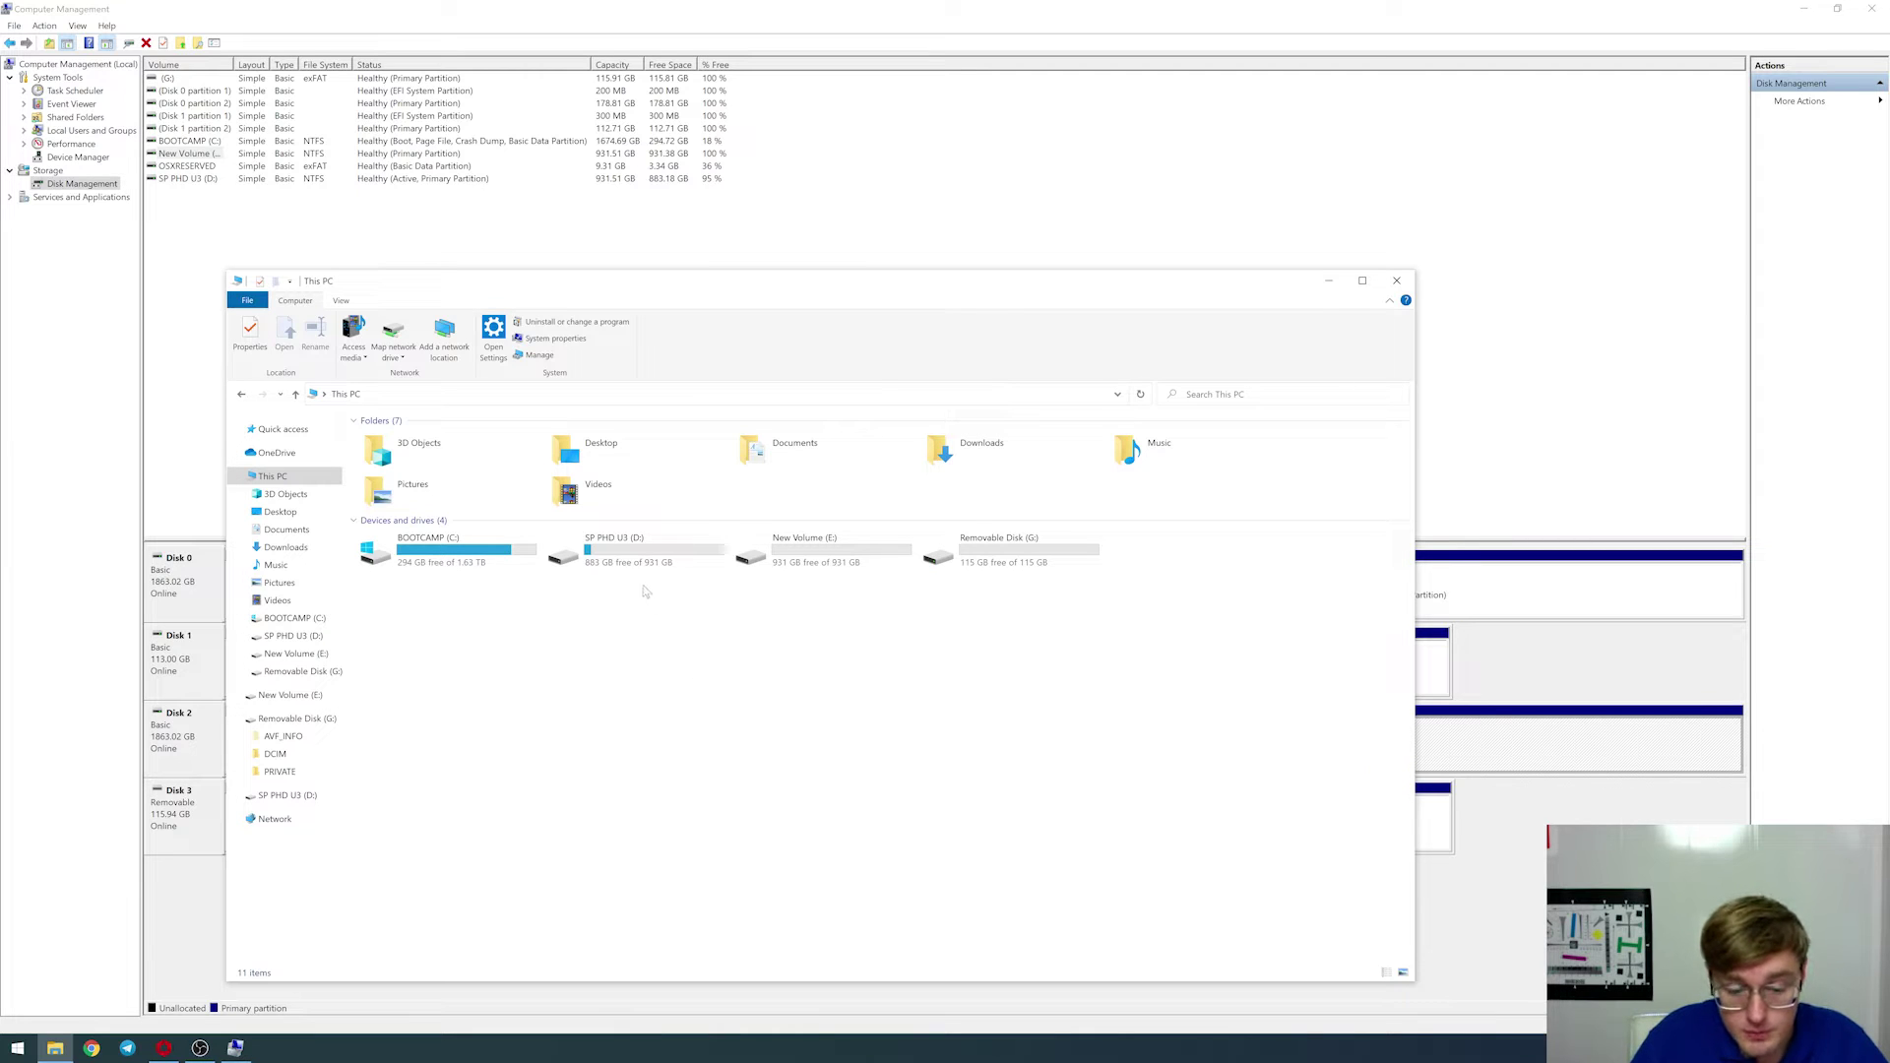
key("alt")
key("alt")
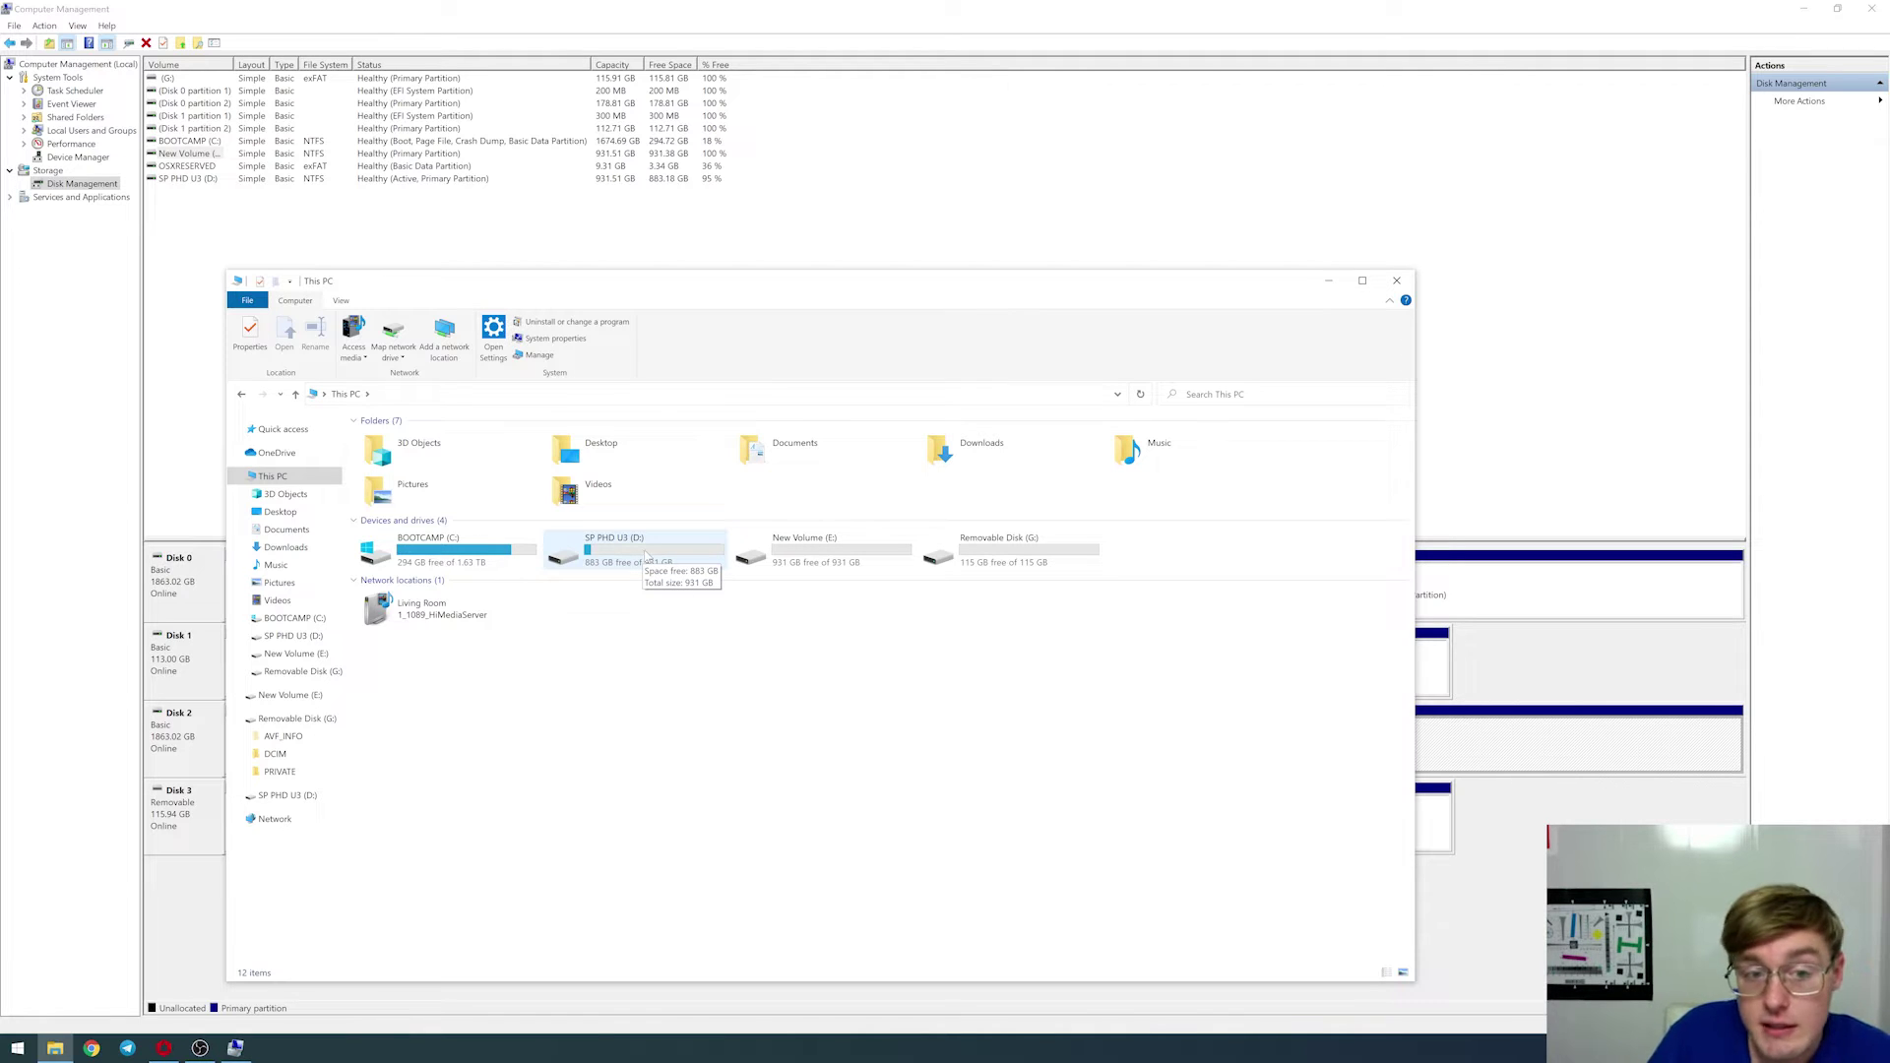
Browse the SP PHD U3 (D:) and empty New Volume (E:) drives, ending on This PC
double_click(646, 557)
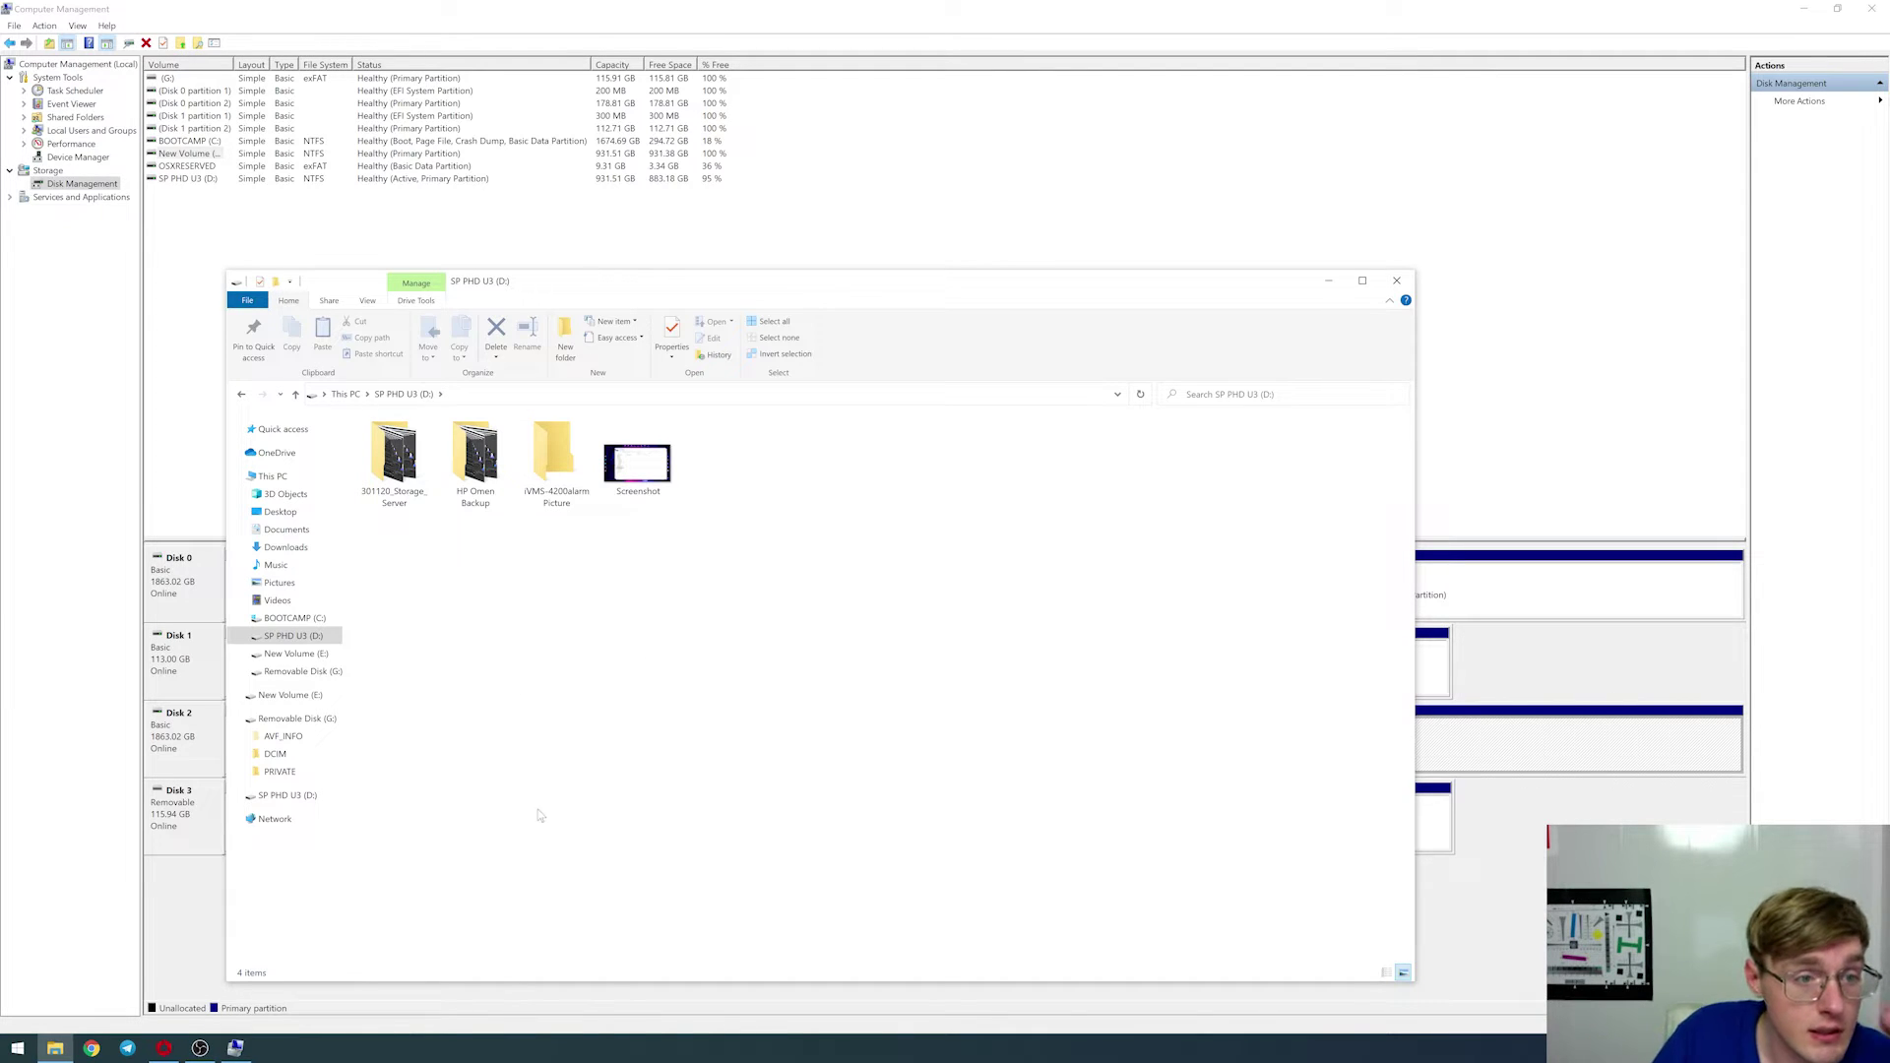
left_click(346, 394)
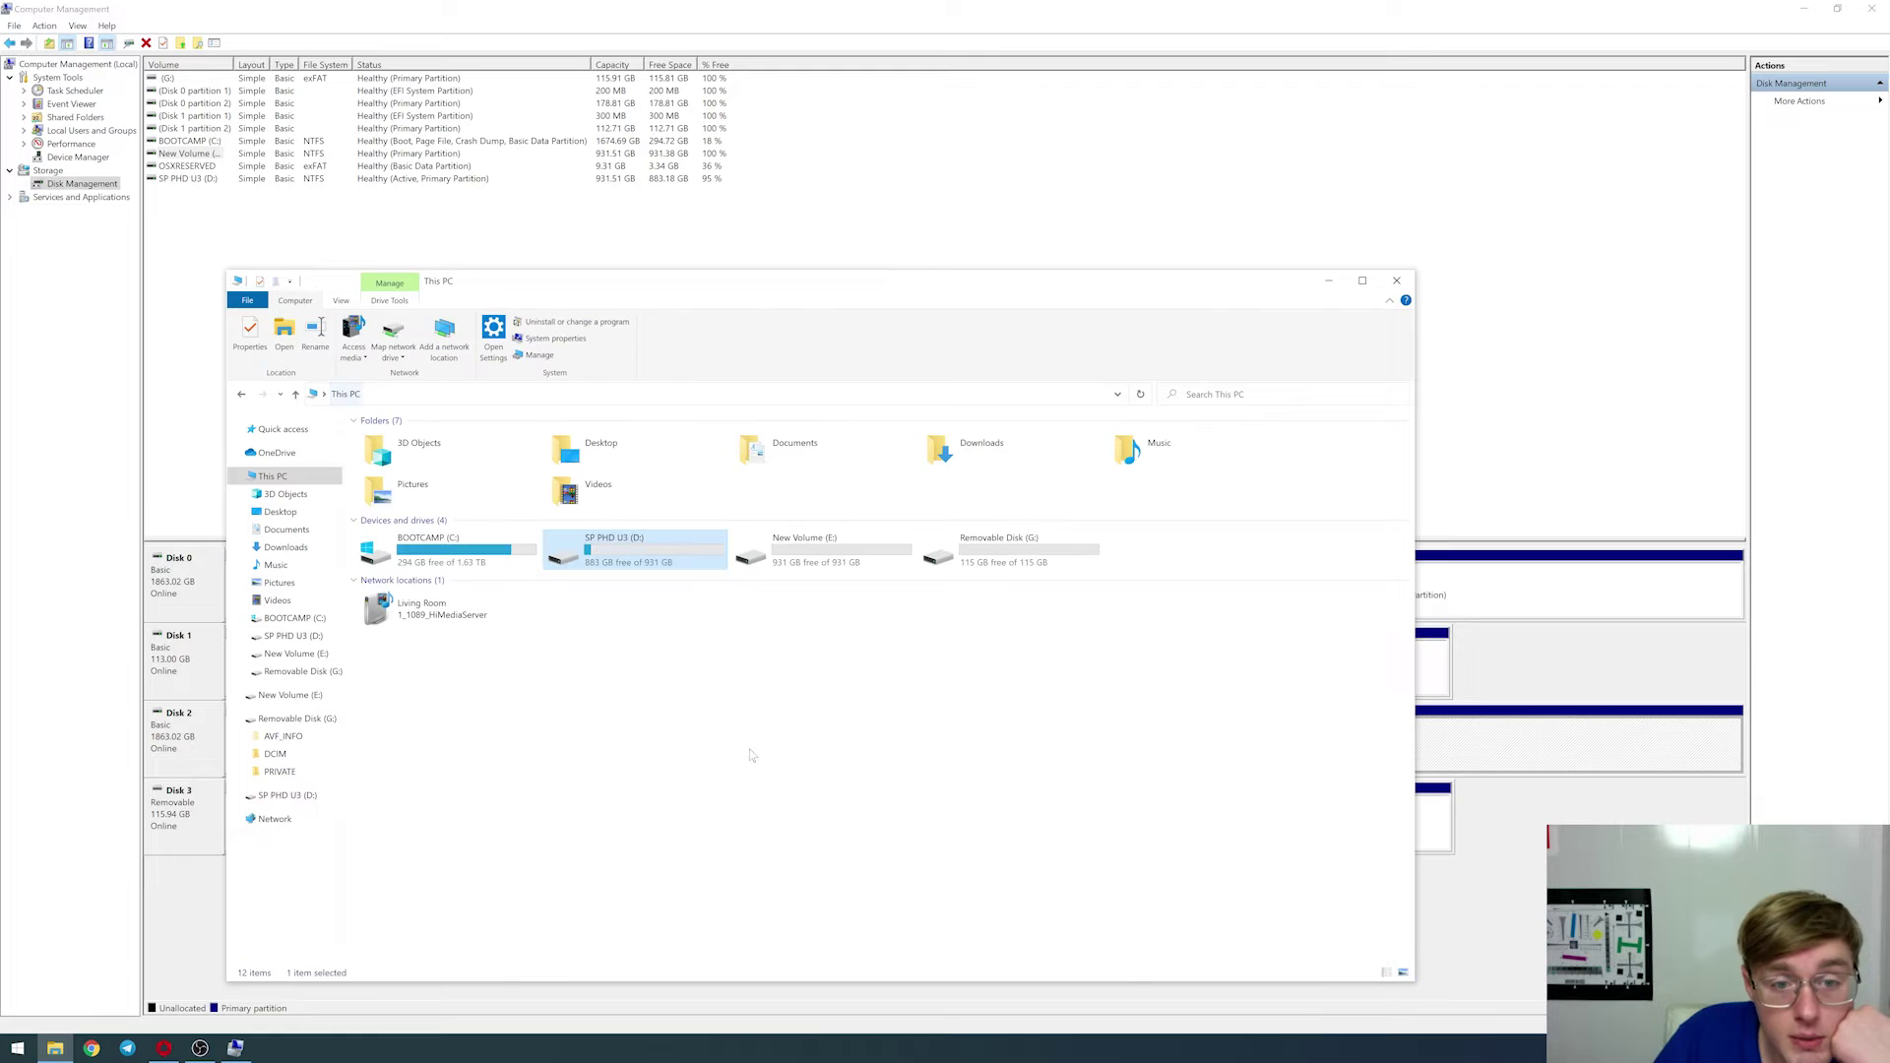
double_click(832, 537)
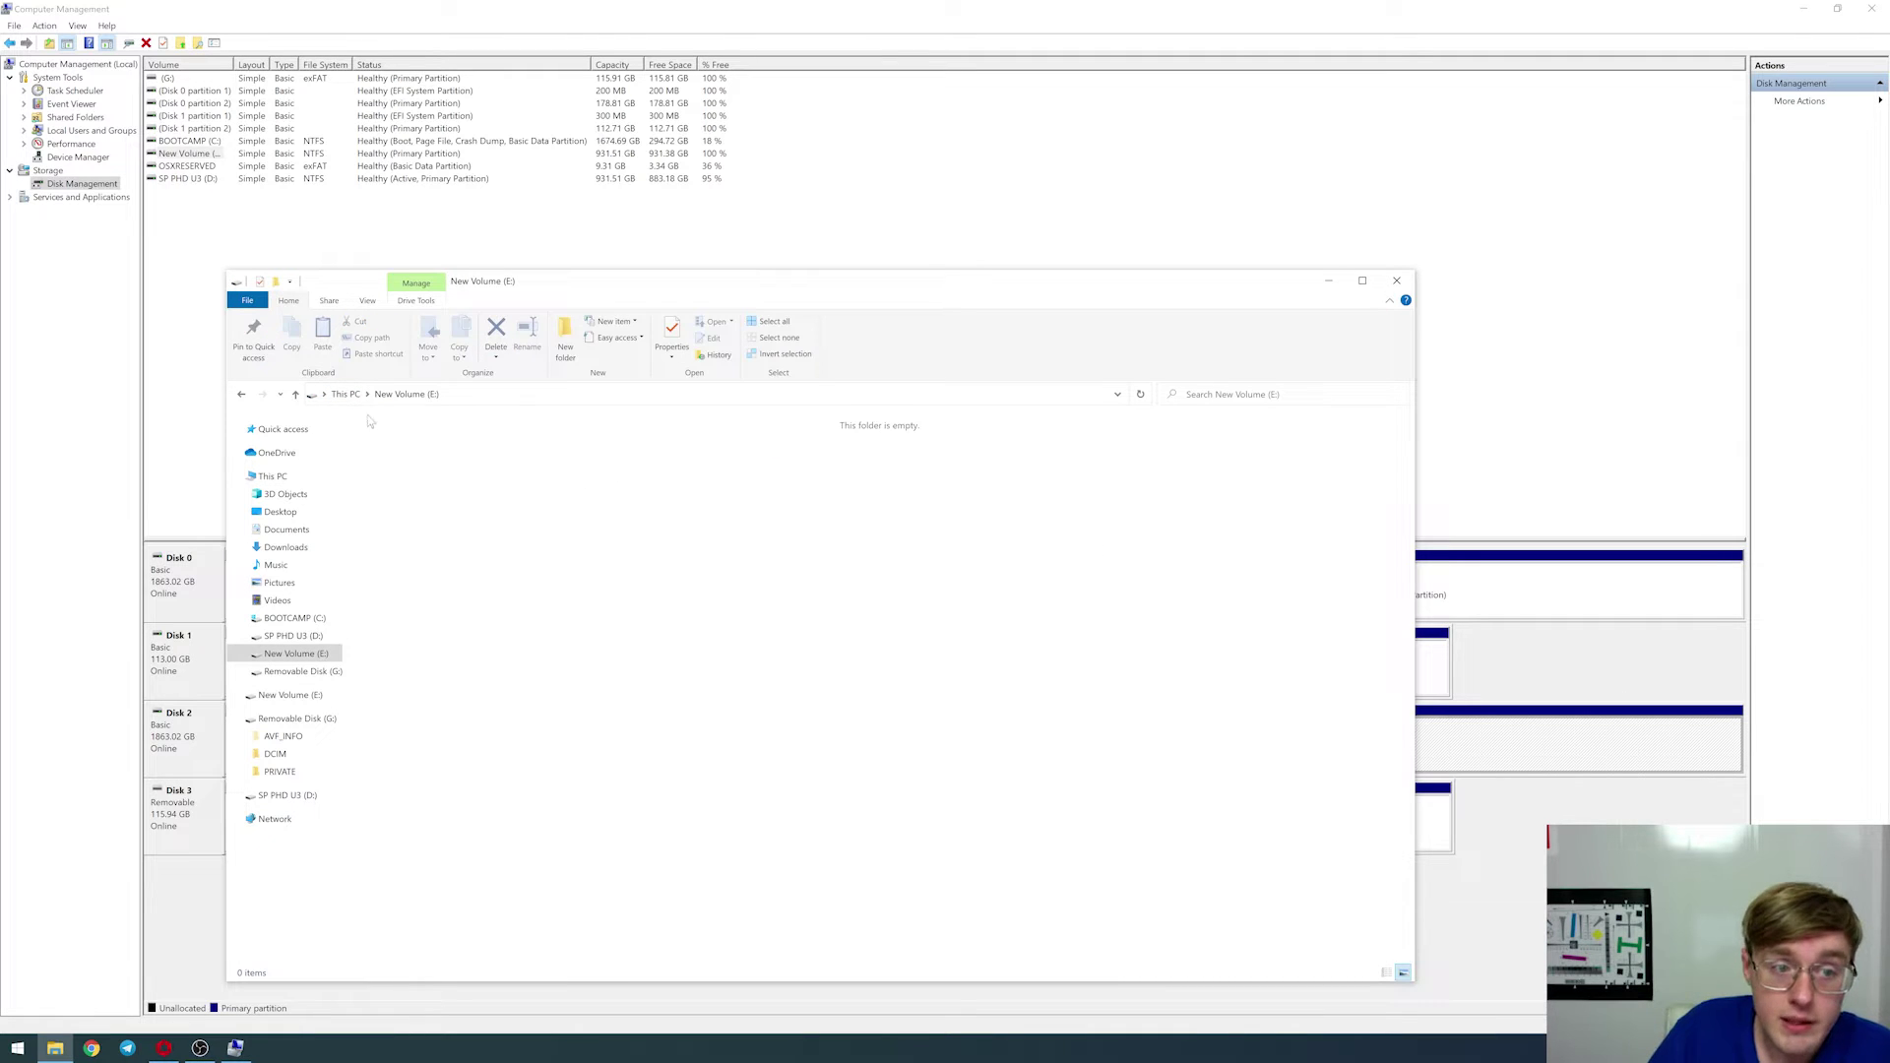
left_click(345, 393)
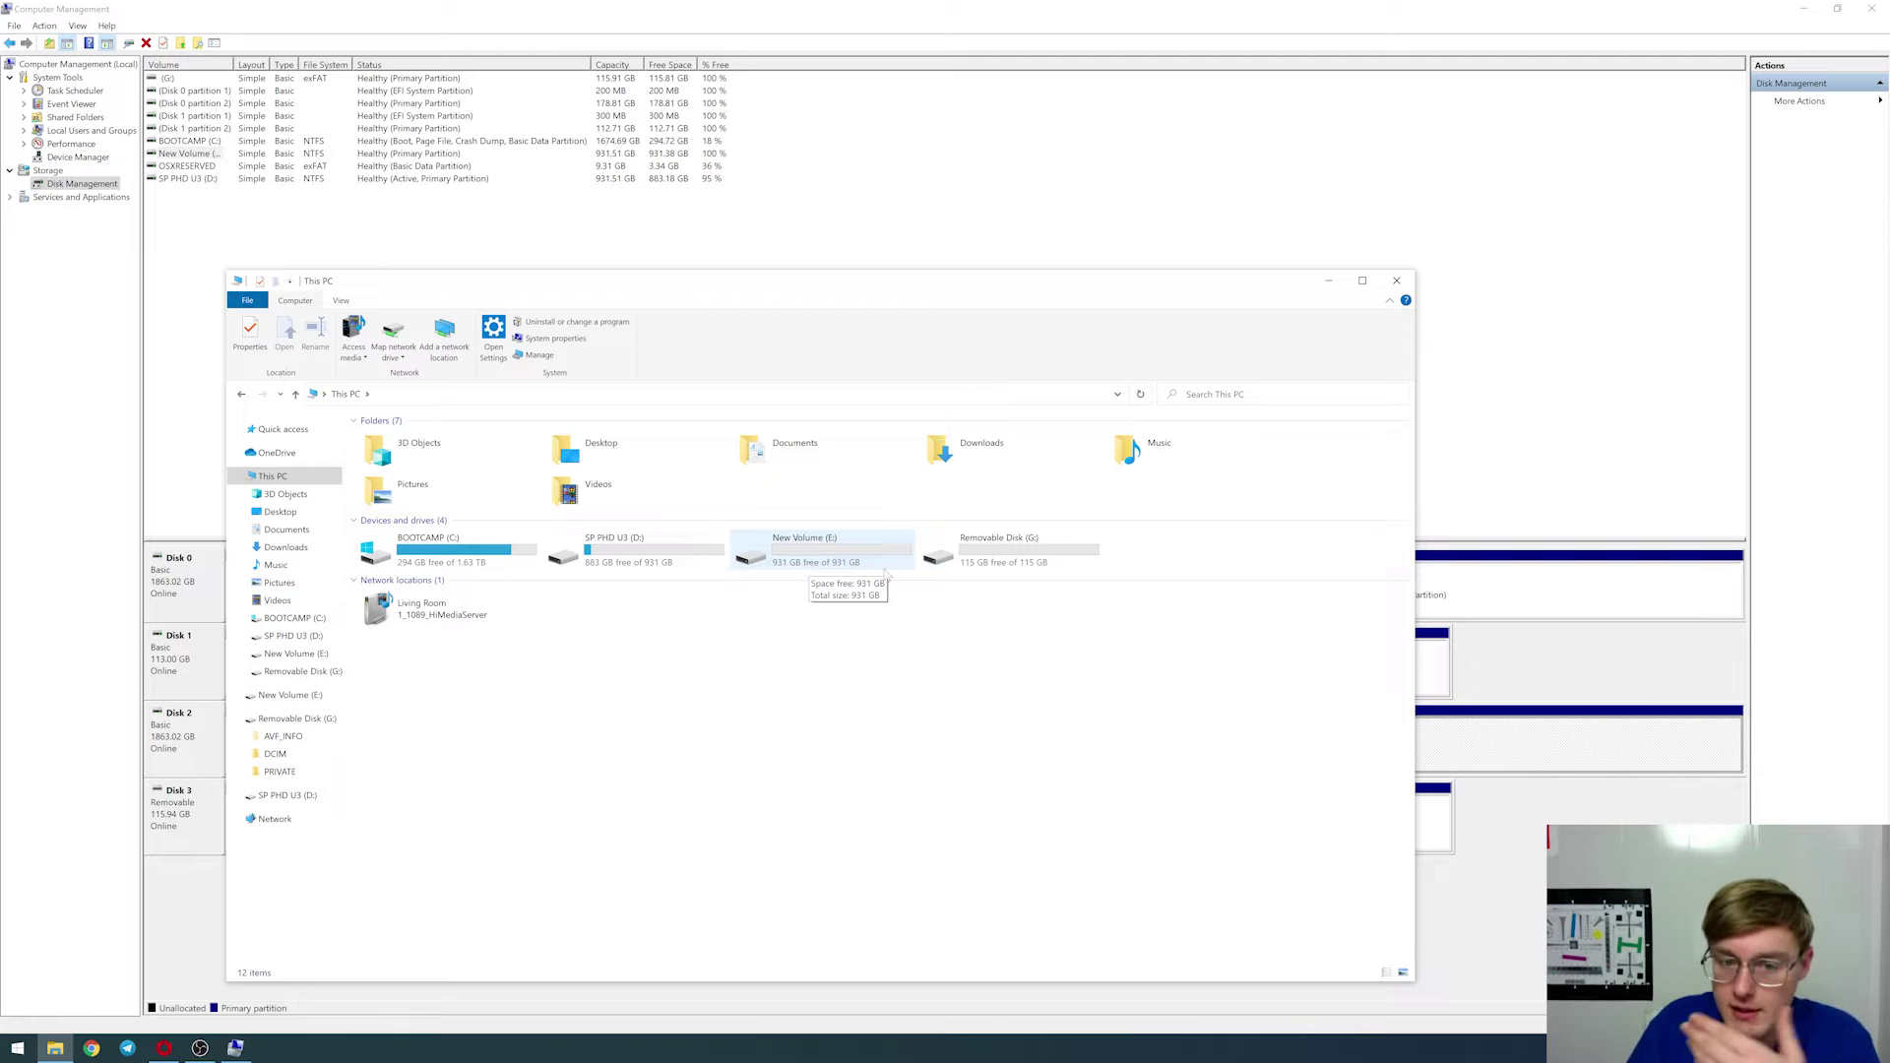
double_click(836, 551)
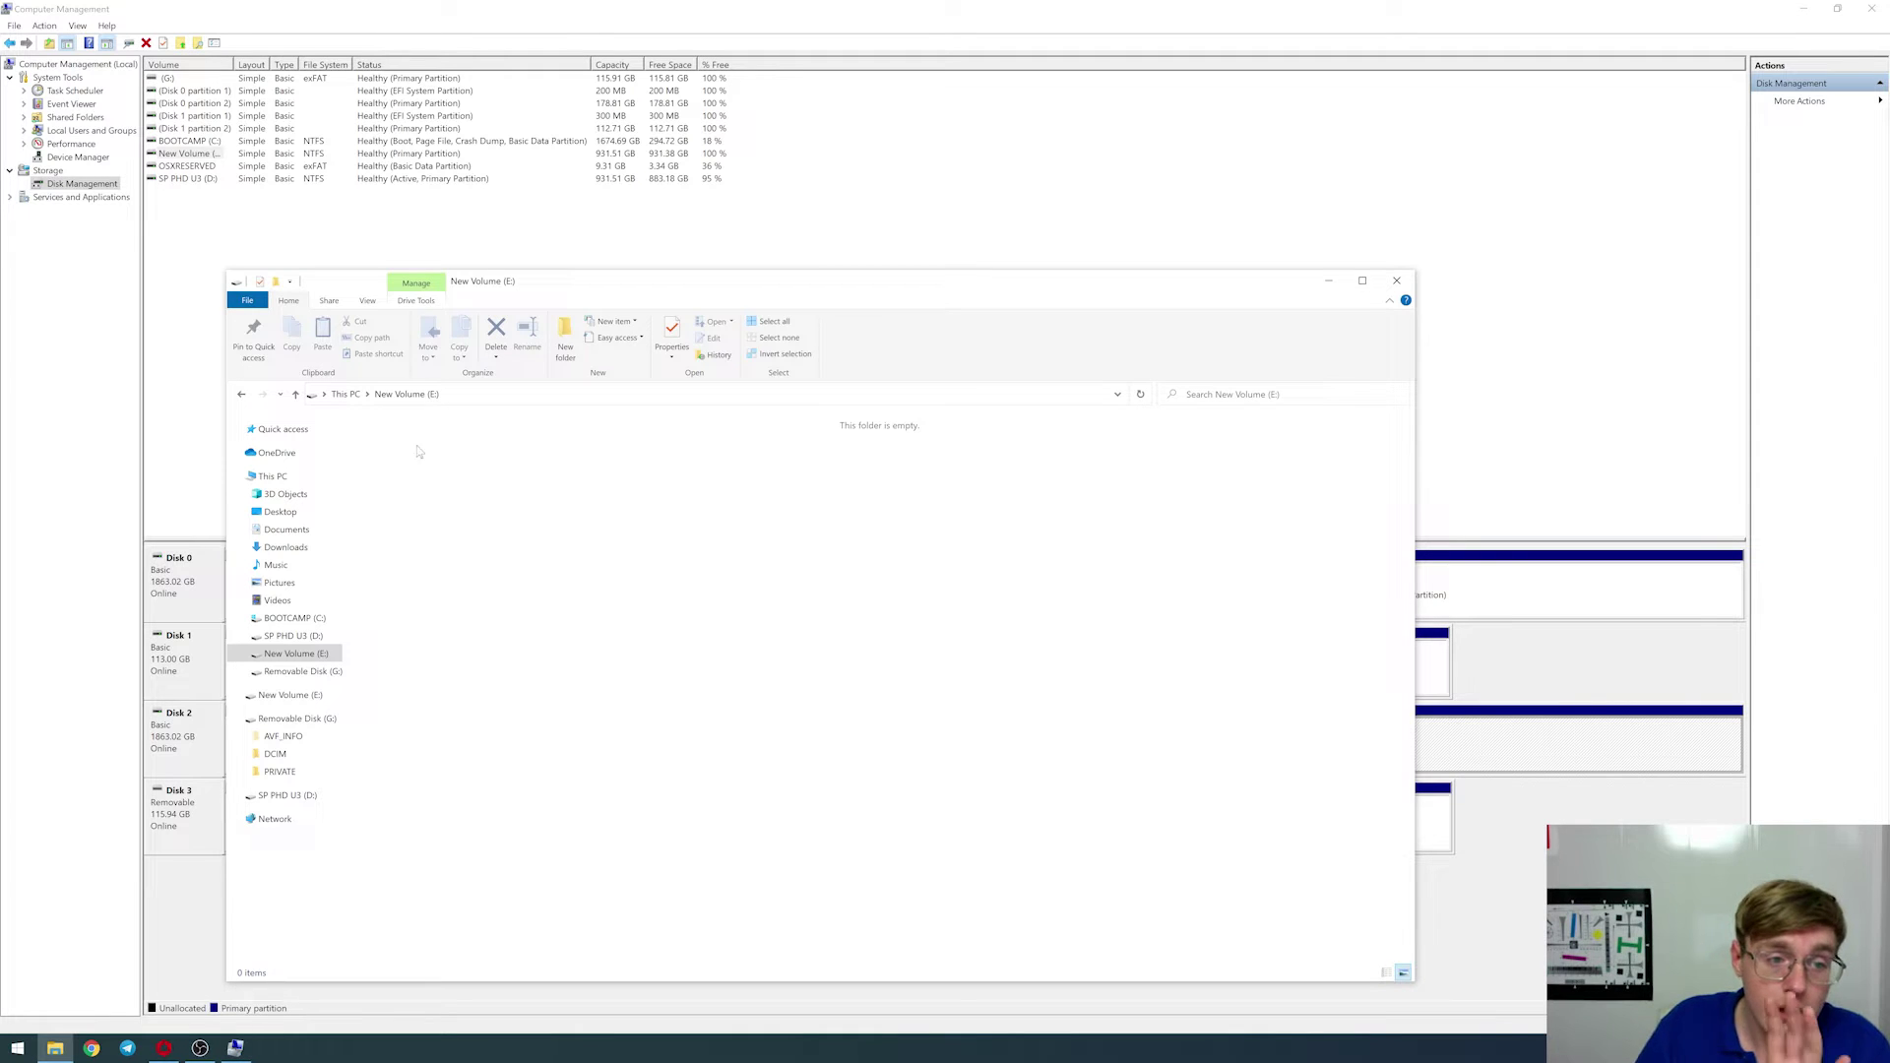
left_click(345, 394)
double_click(639, 551)
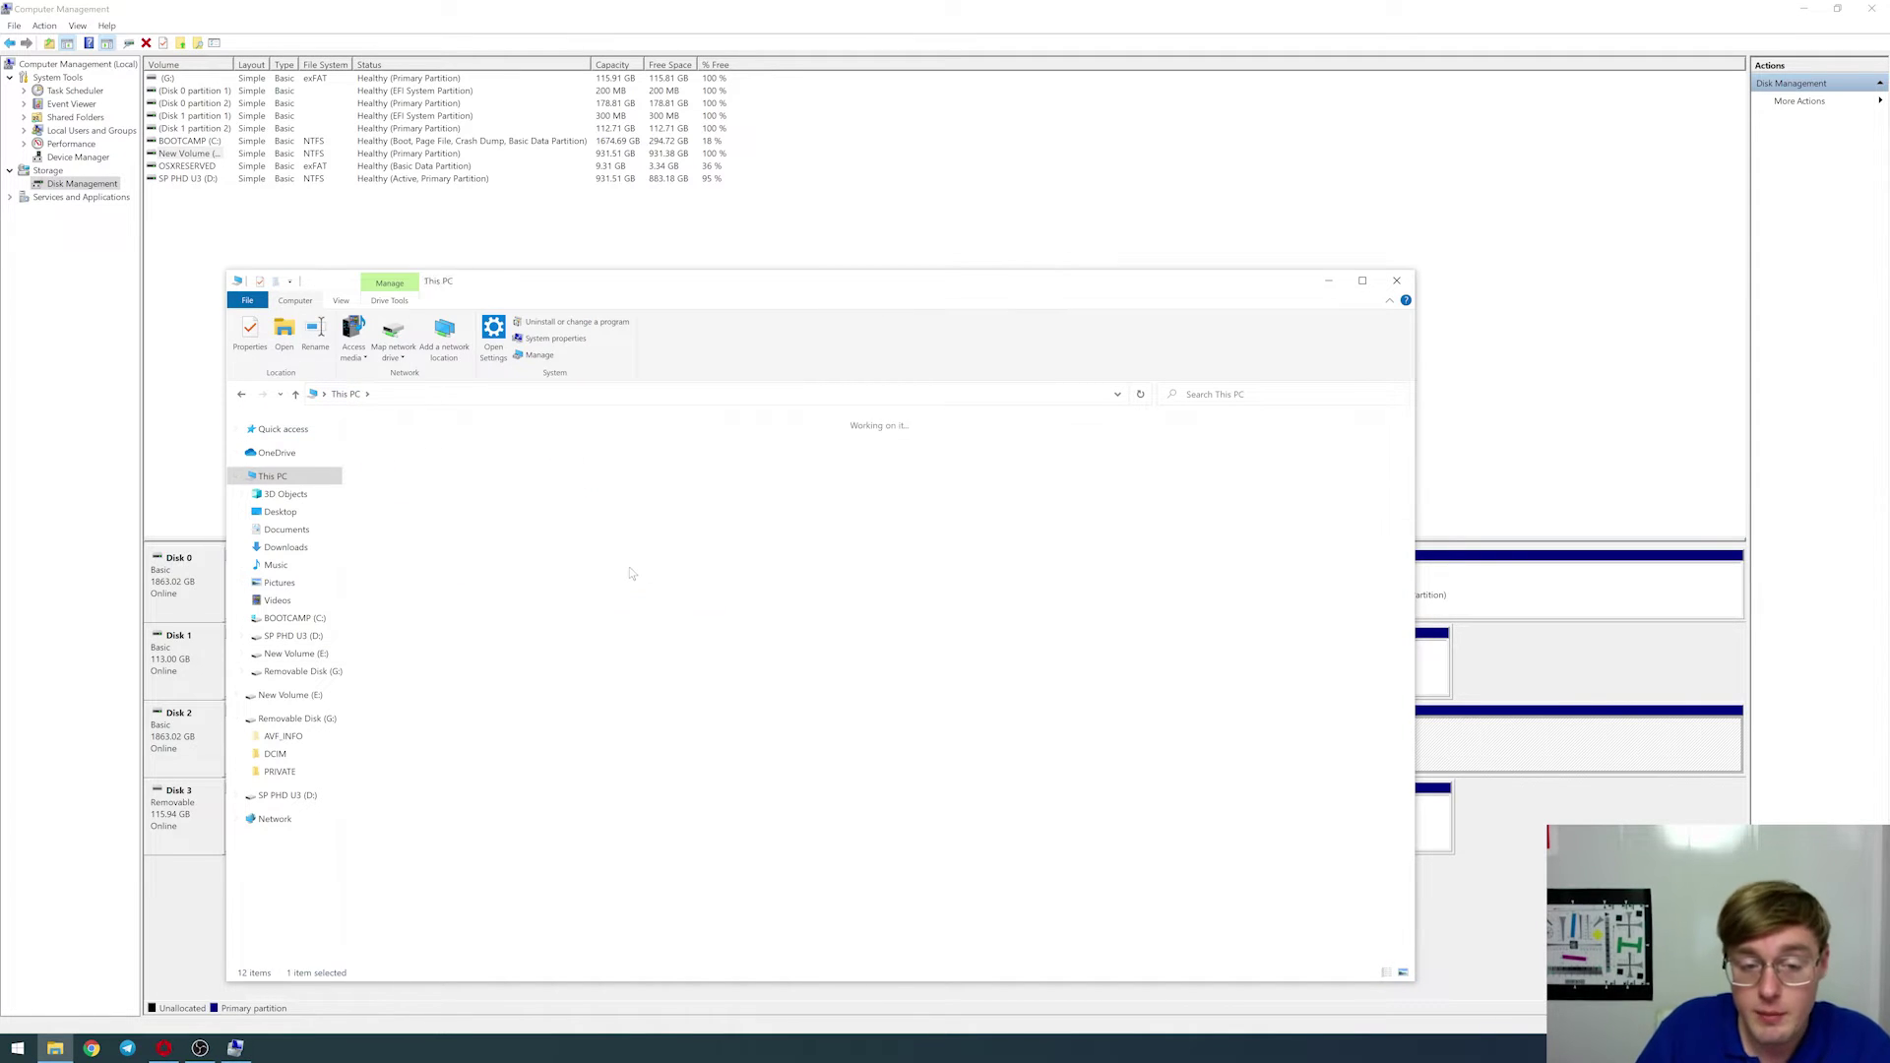
left_click(346, 395)
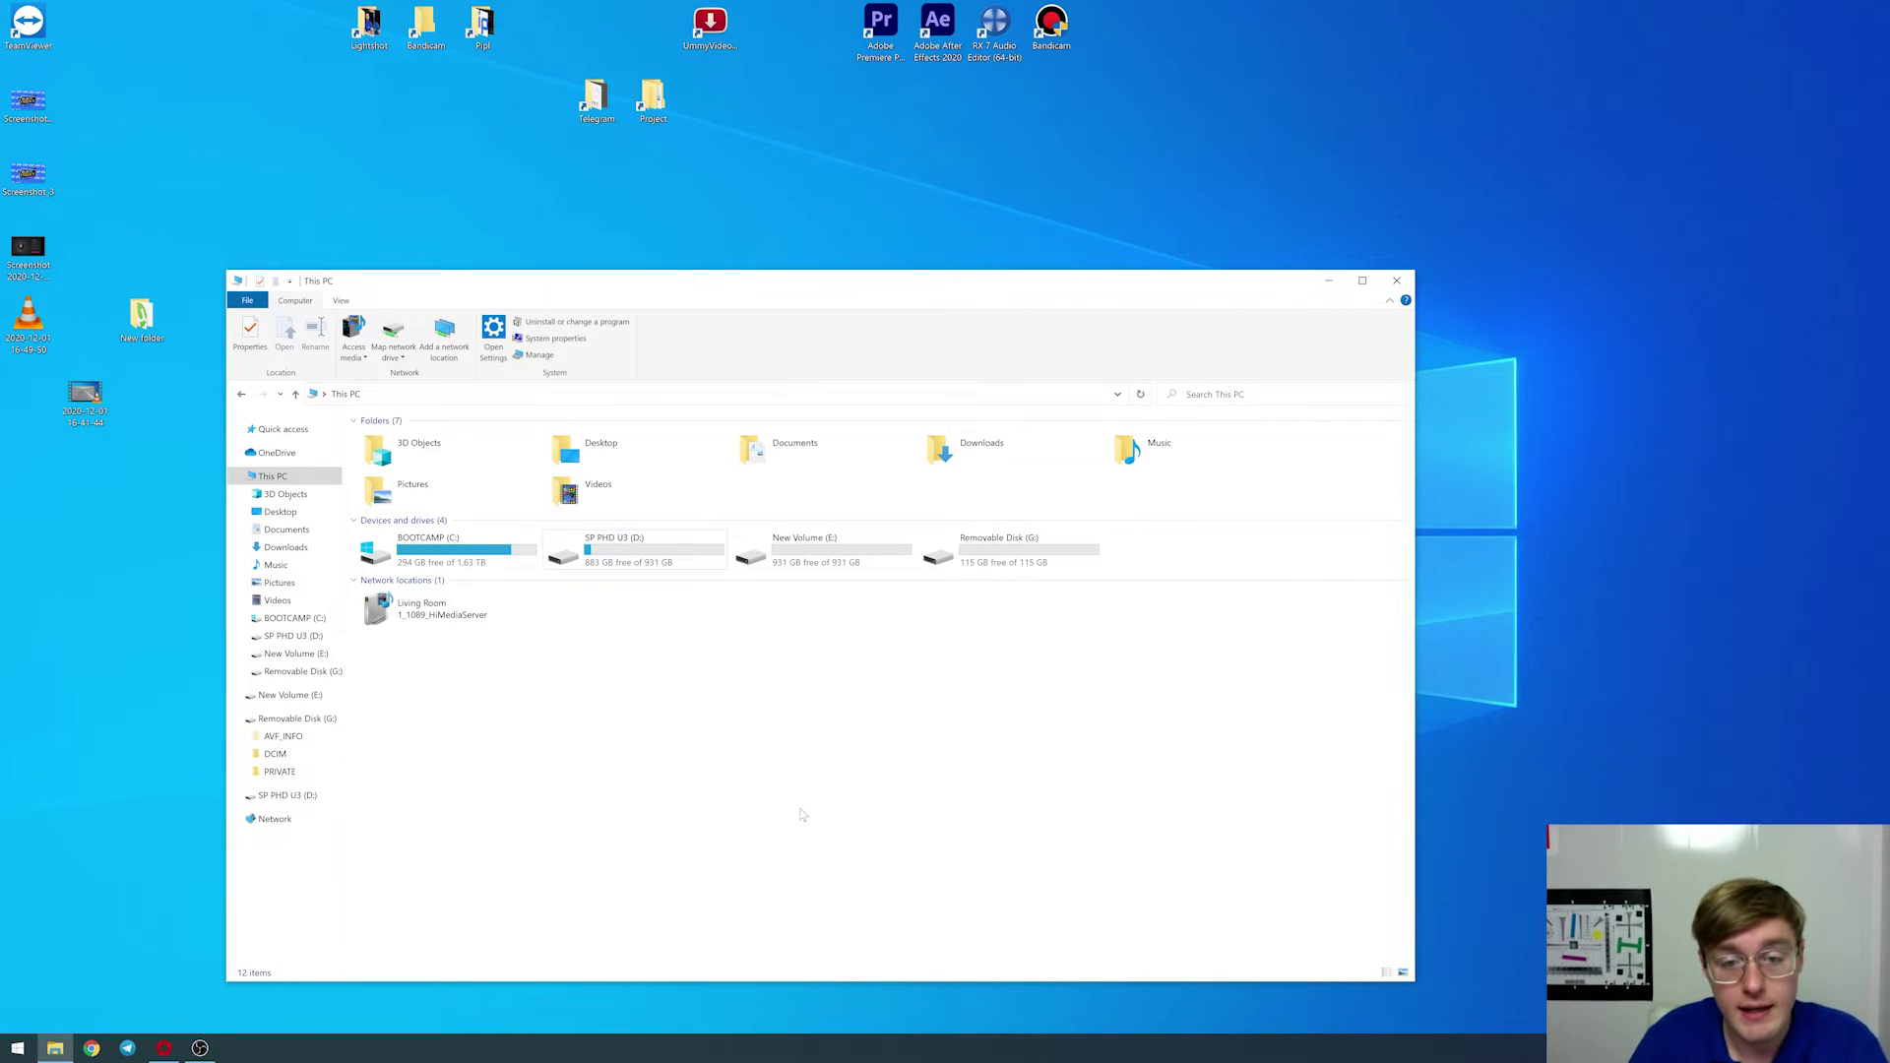
Open New Volume (E:), then minimize Explorer to reveal the iVMS-4200 and Storage Server shortcuts
double_click(802, 540)
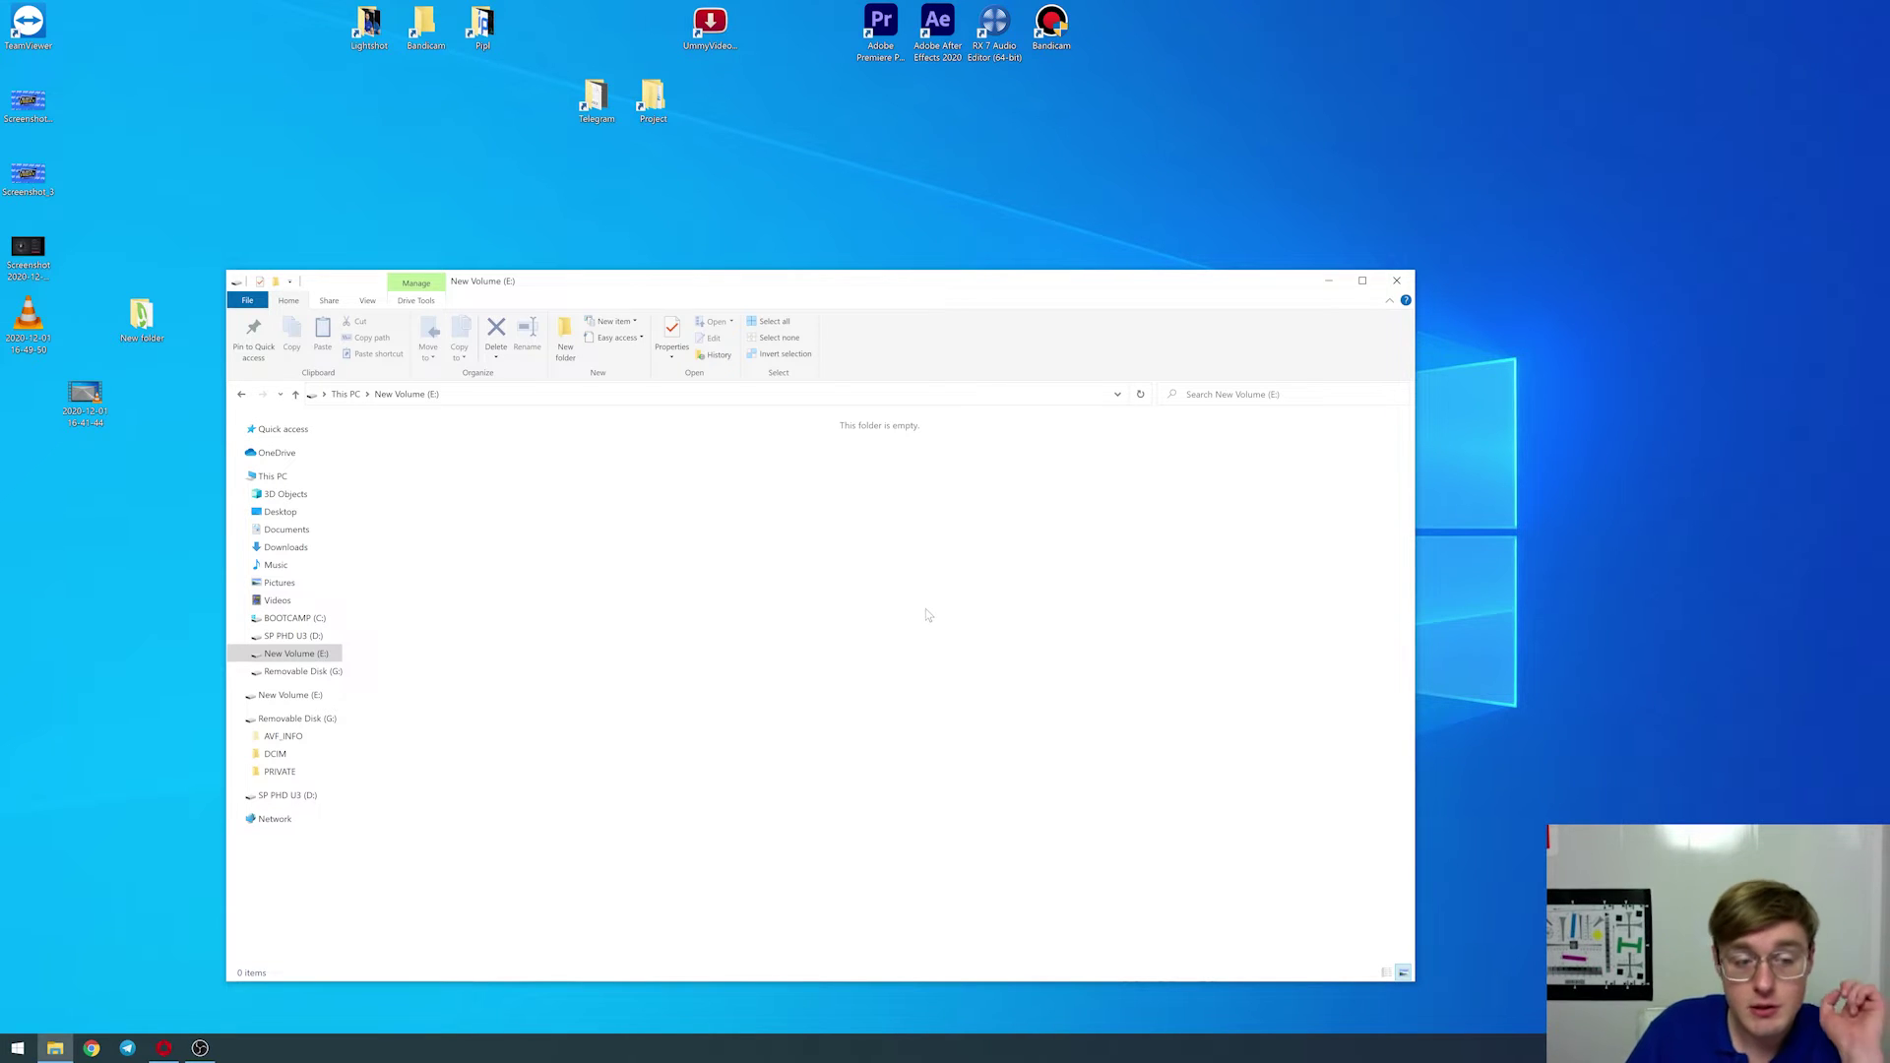
left_click(1328, 281)
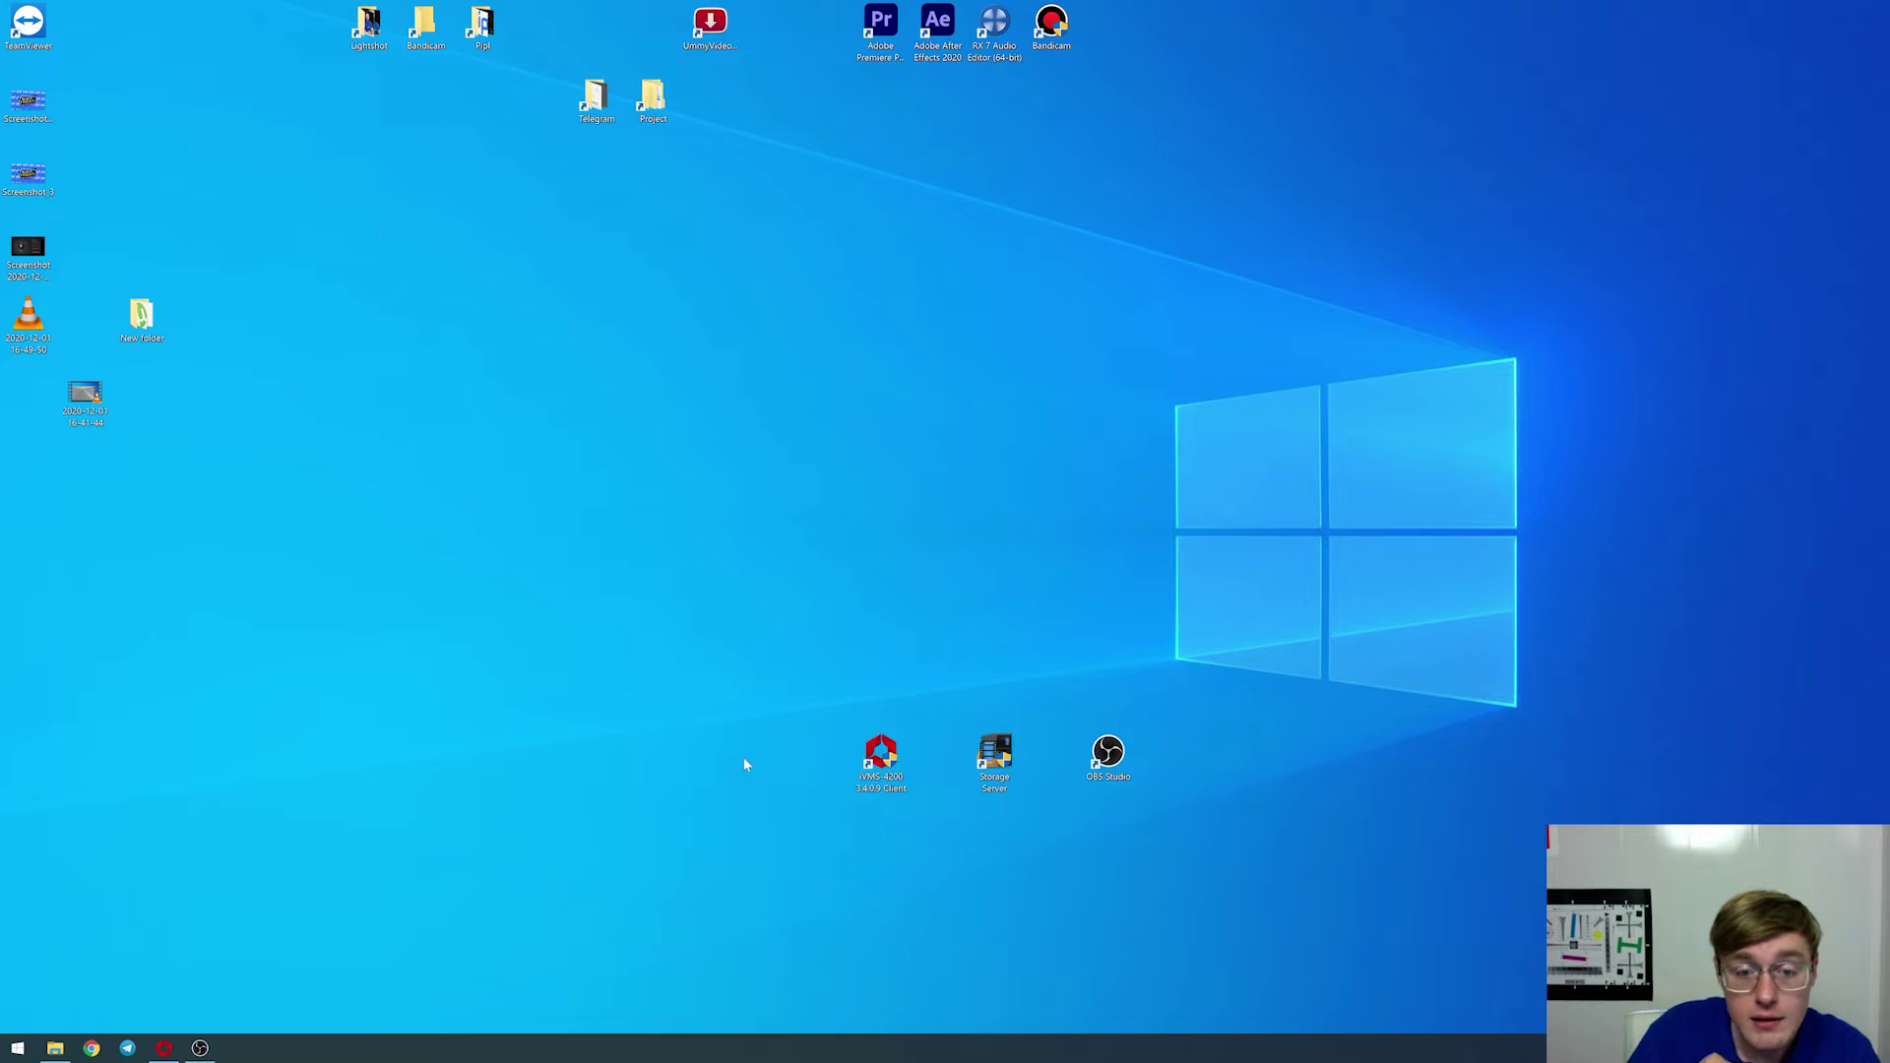
left_click(859, 756)
left_click(988, 764)
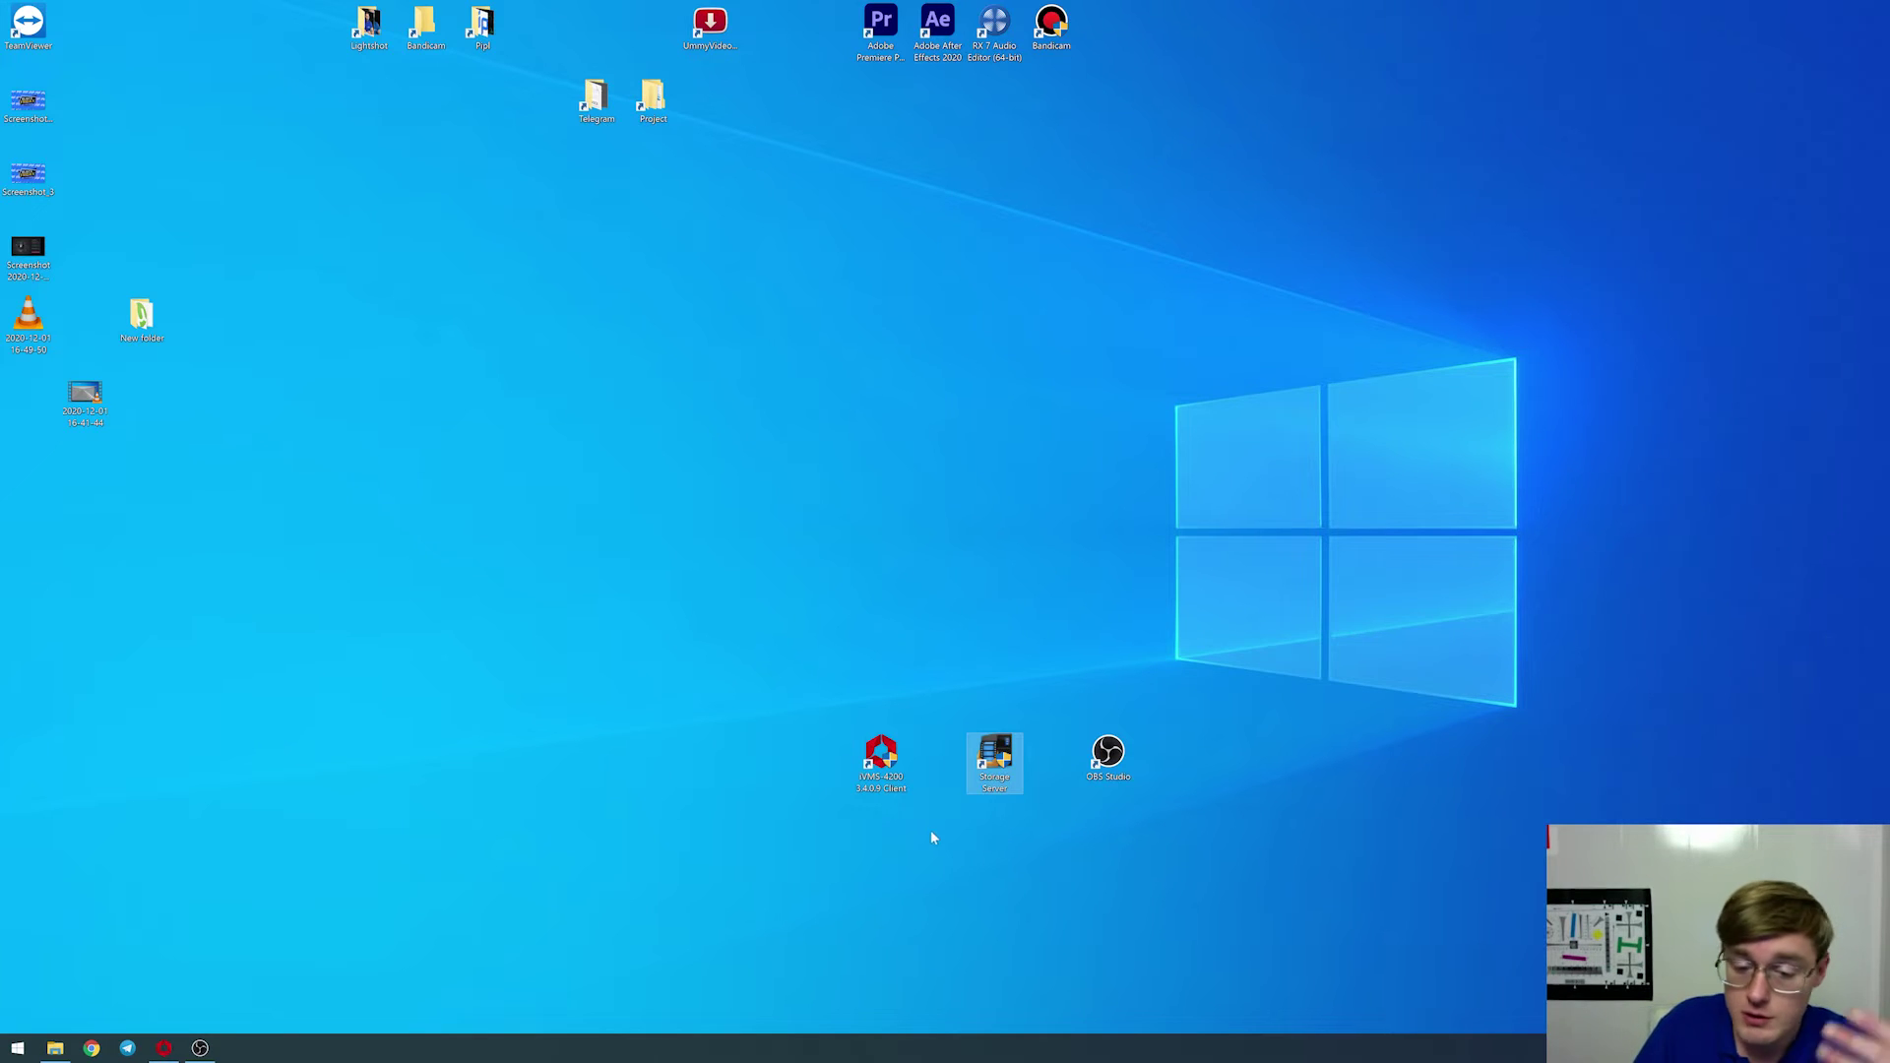
left_click(894, 781)
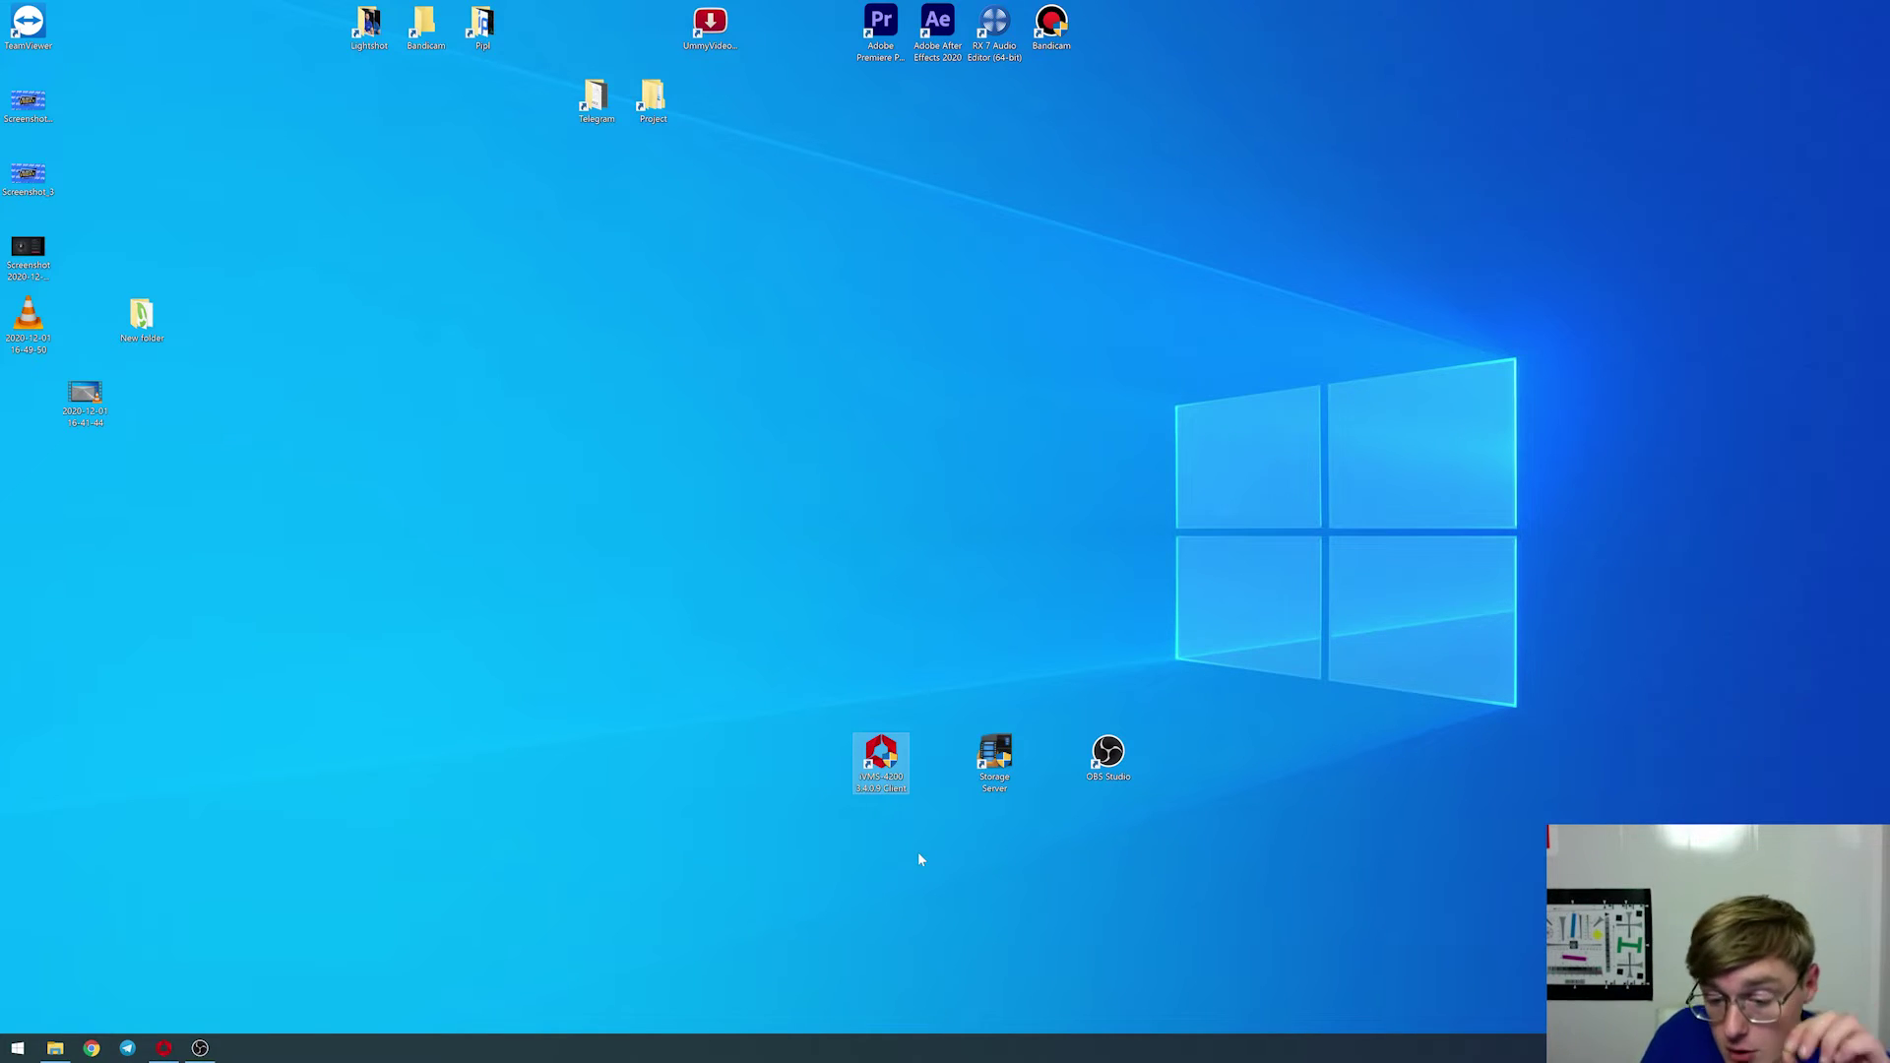
Launch Storage Server from the desktop and close its Local Configuration window
double_click(994, 756)
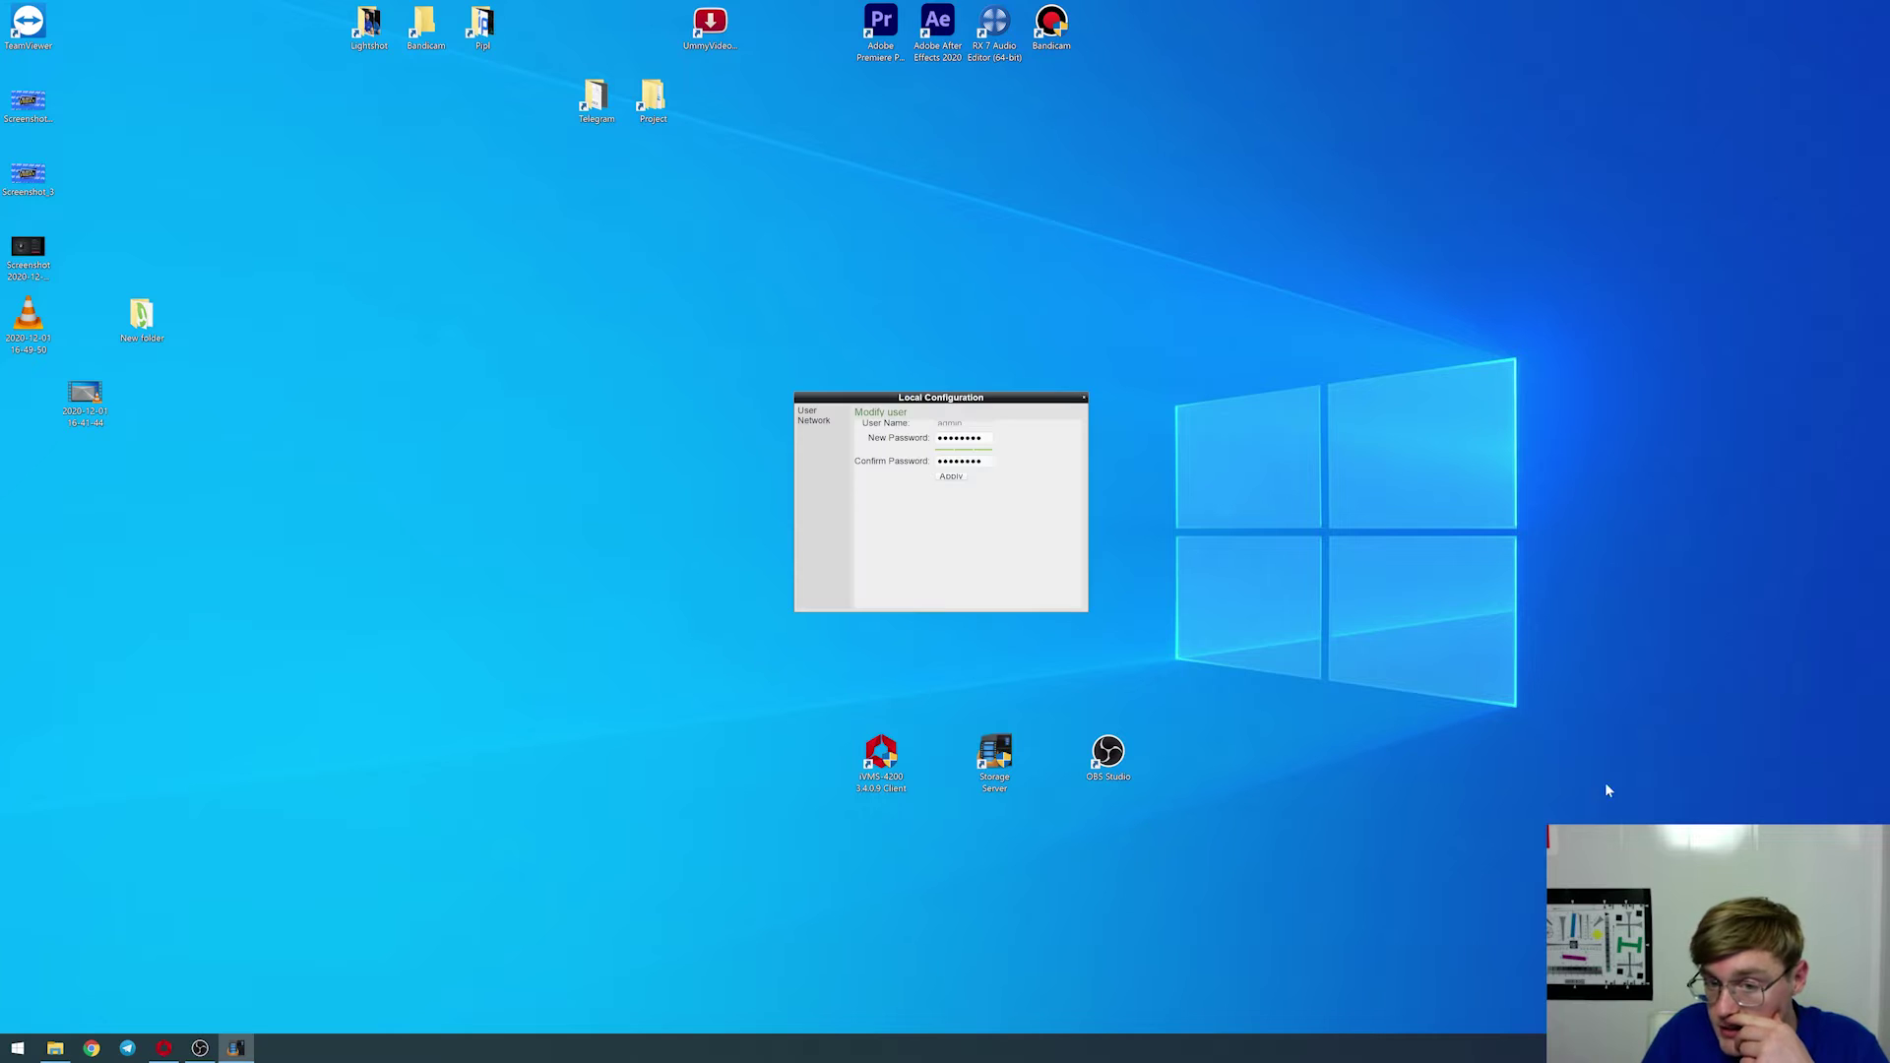
left_click(1084, 397)
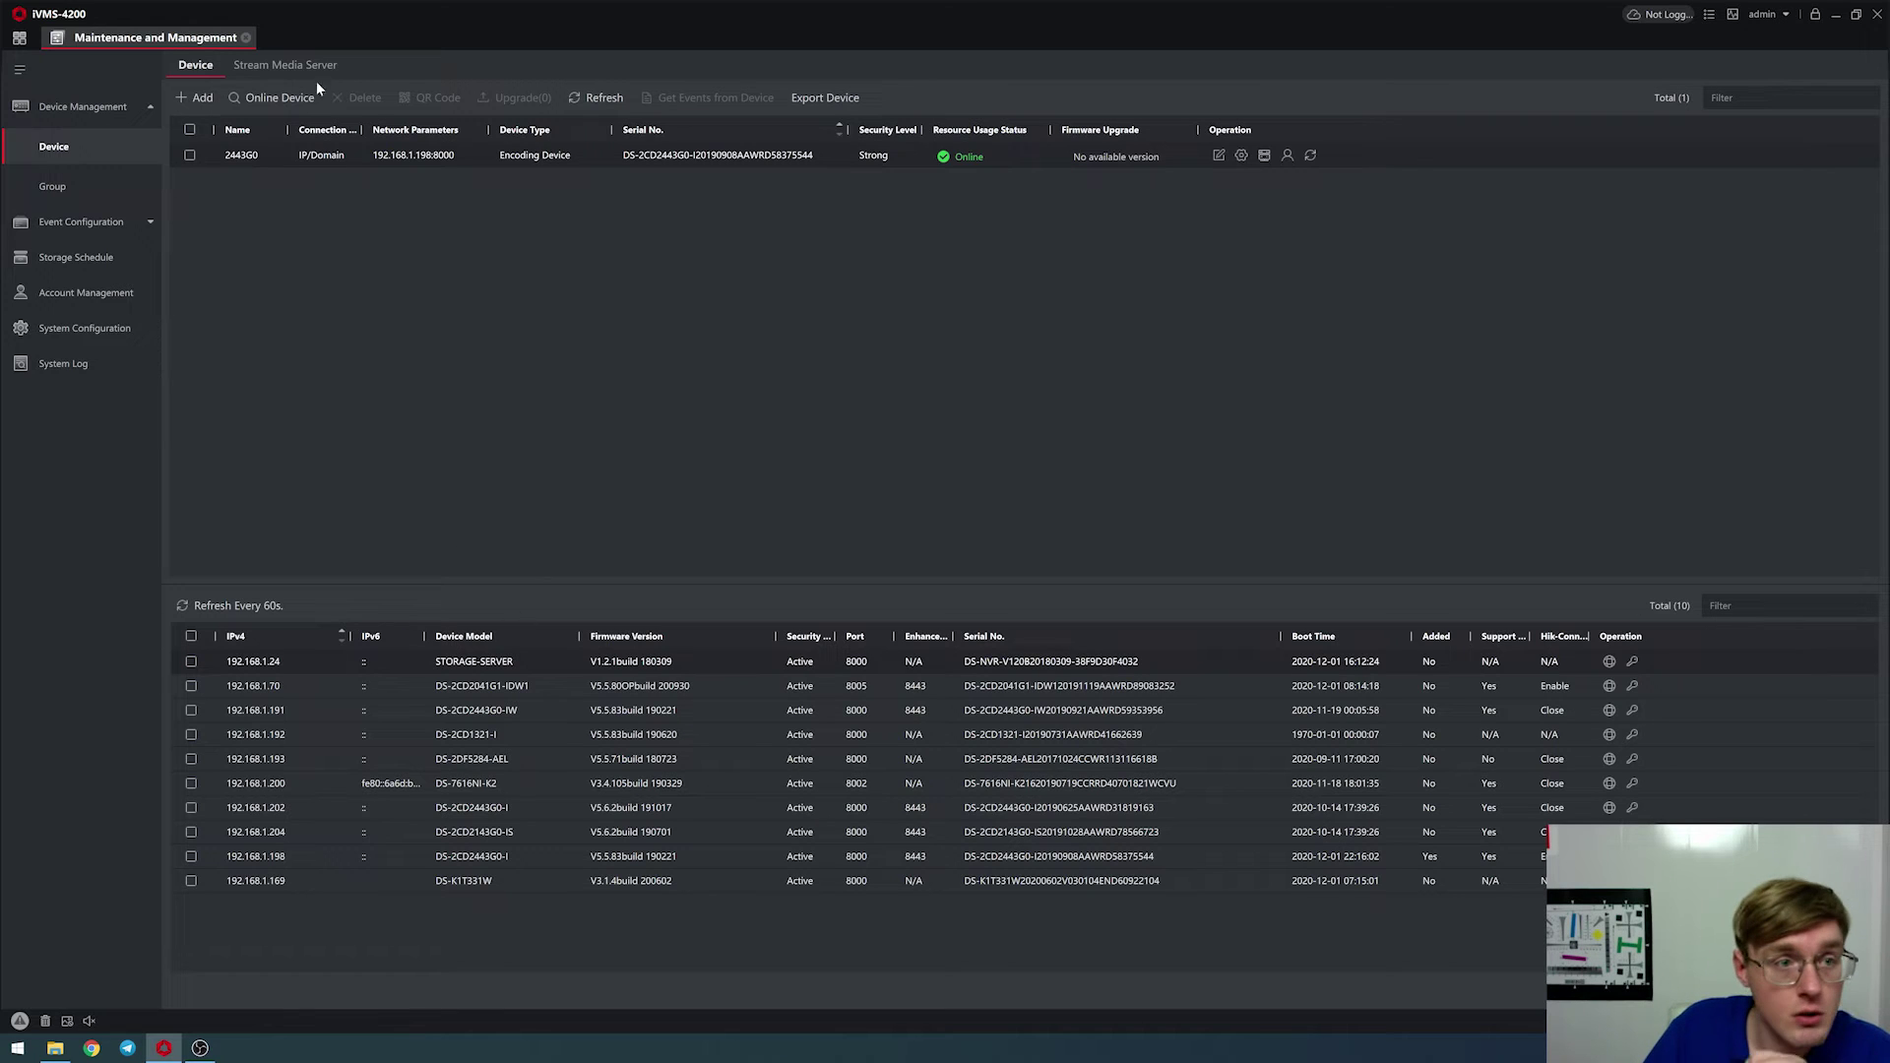
left_click(291, 98)
left_click(279, 97)
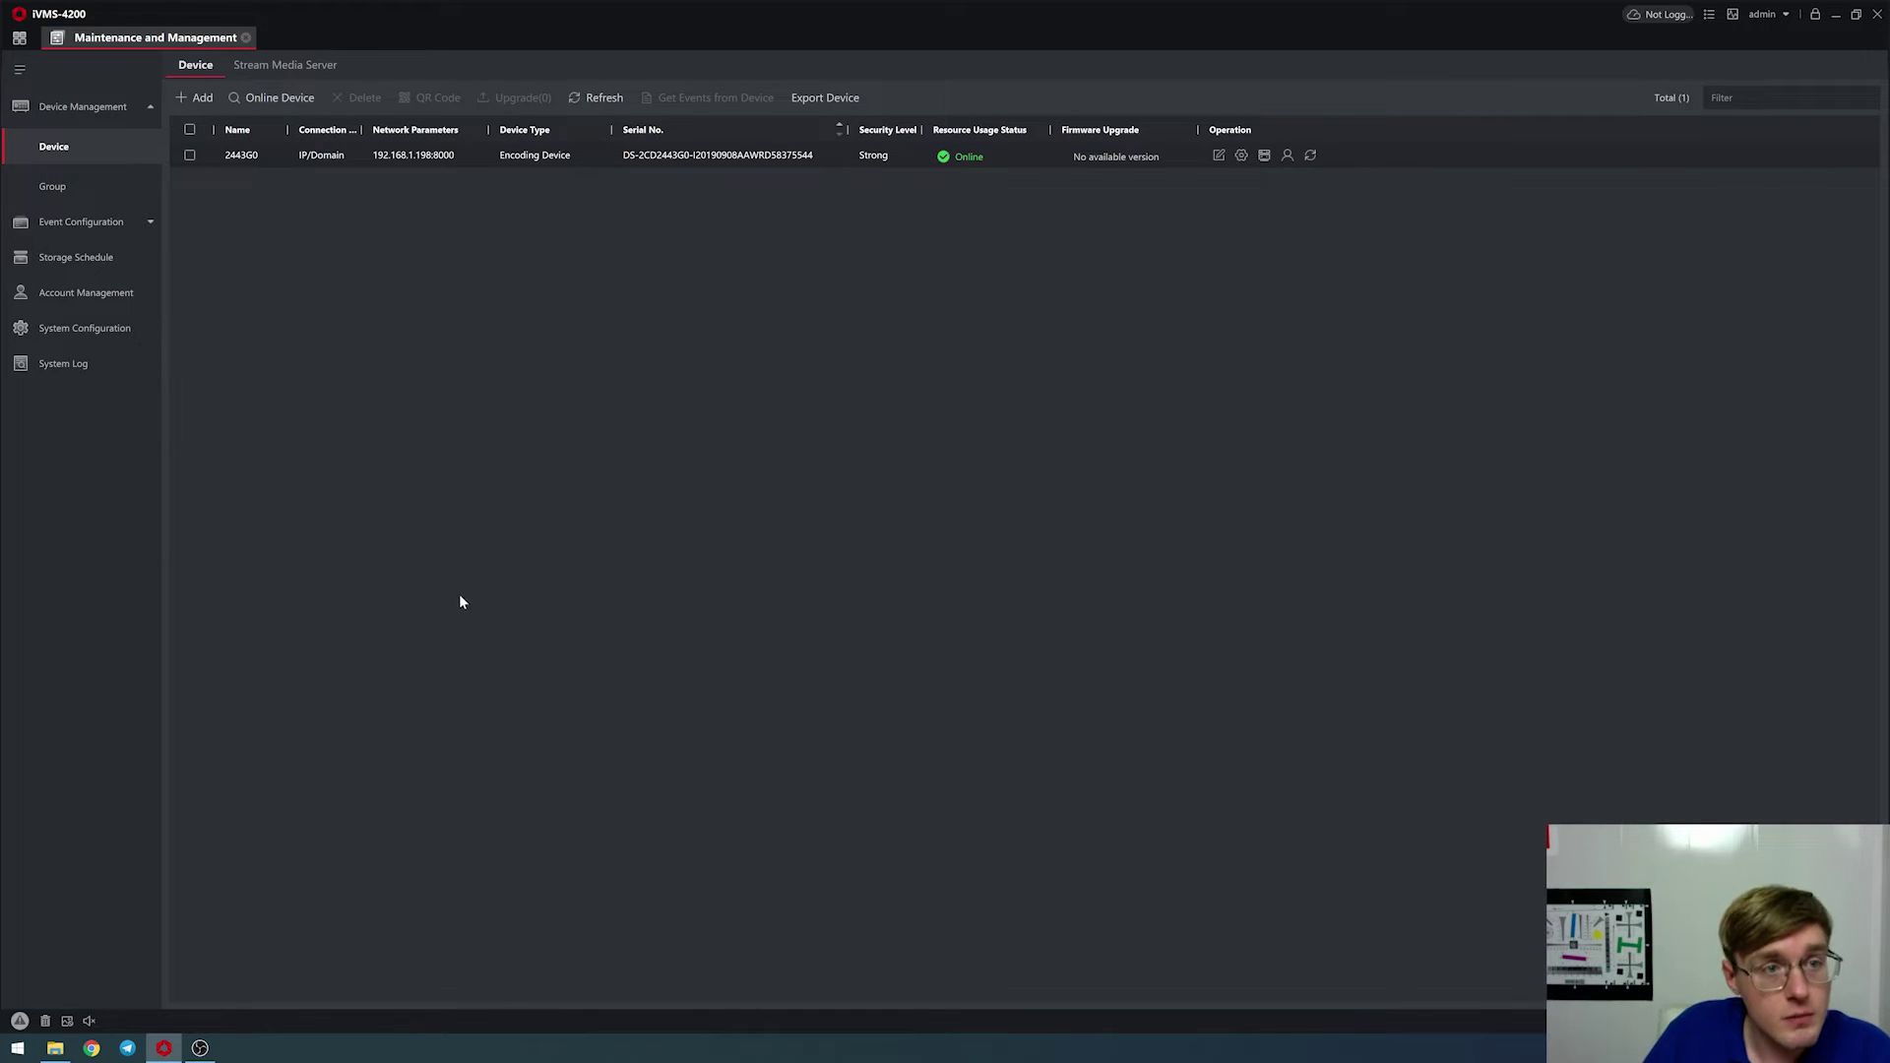
left_click(261, 98)
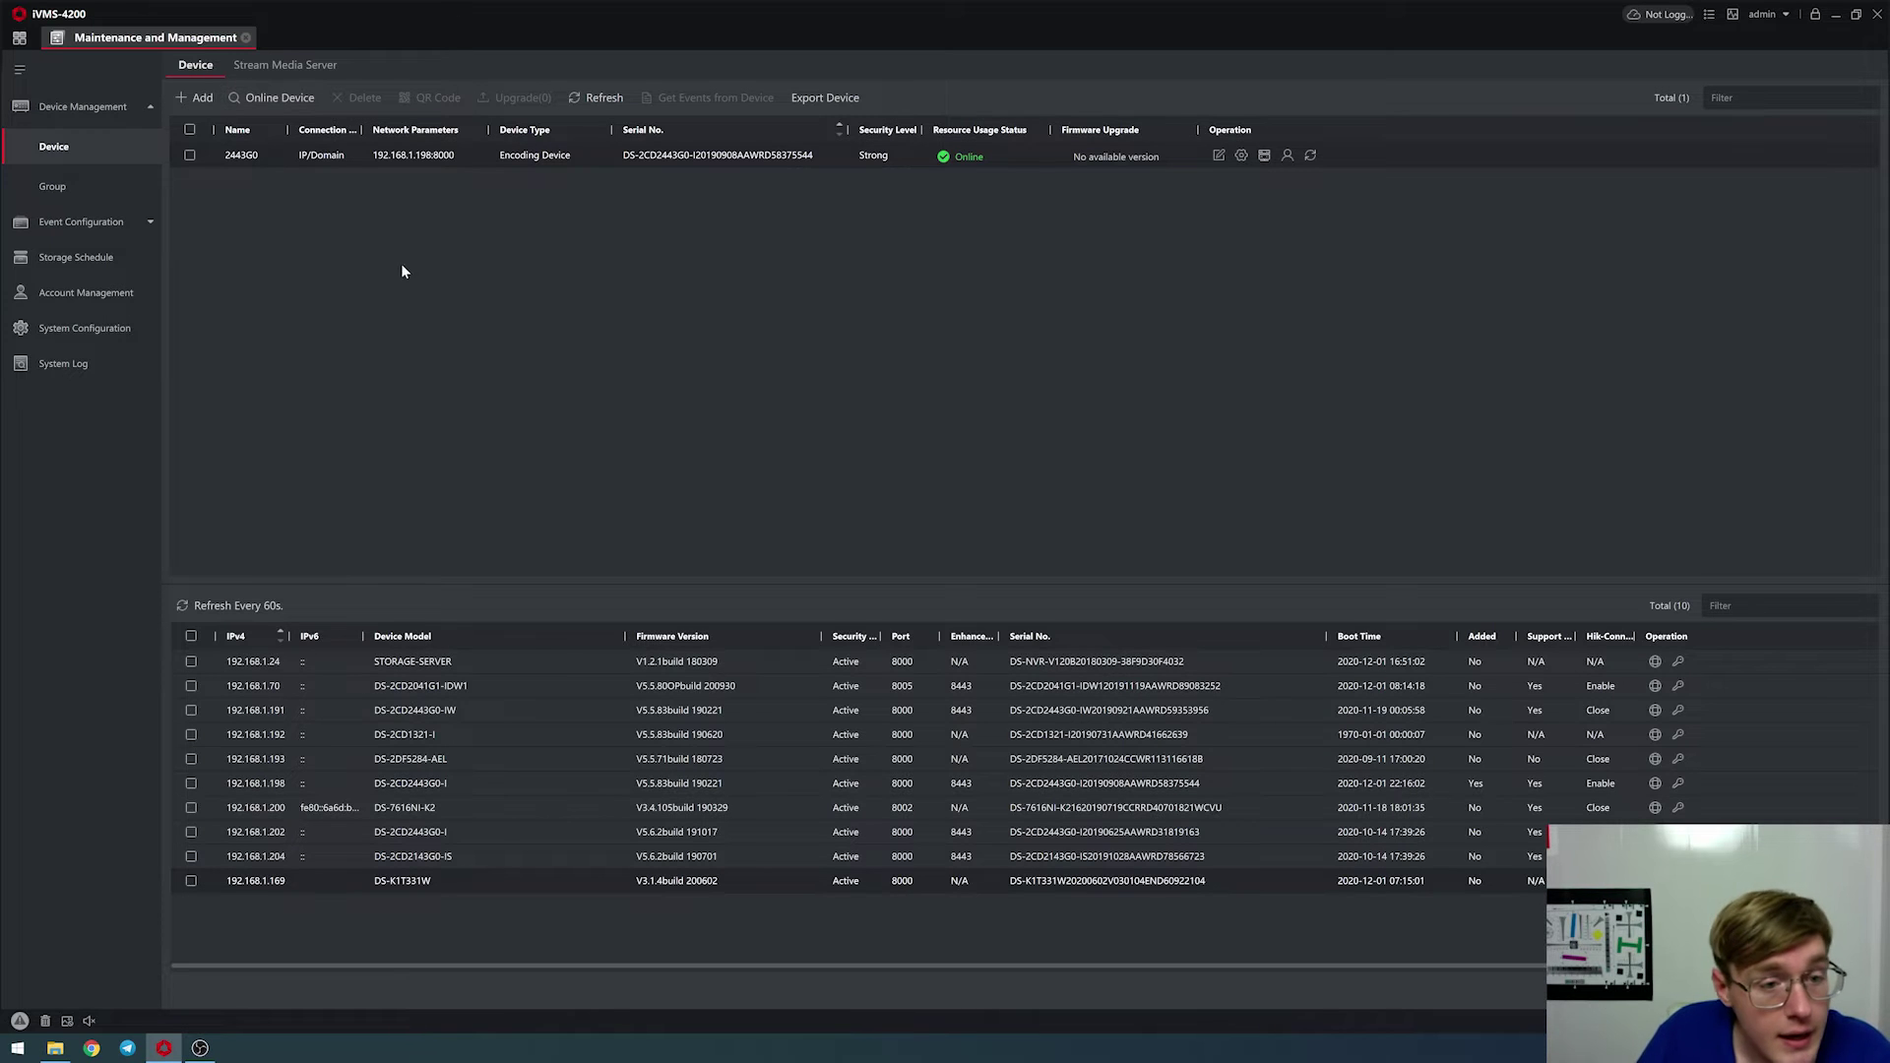
left_click_drag(456, 587, 464, 595)
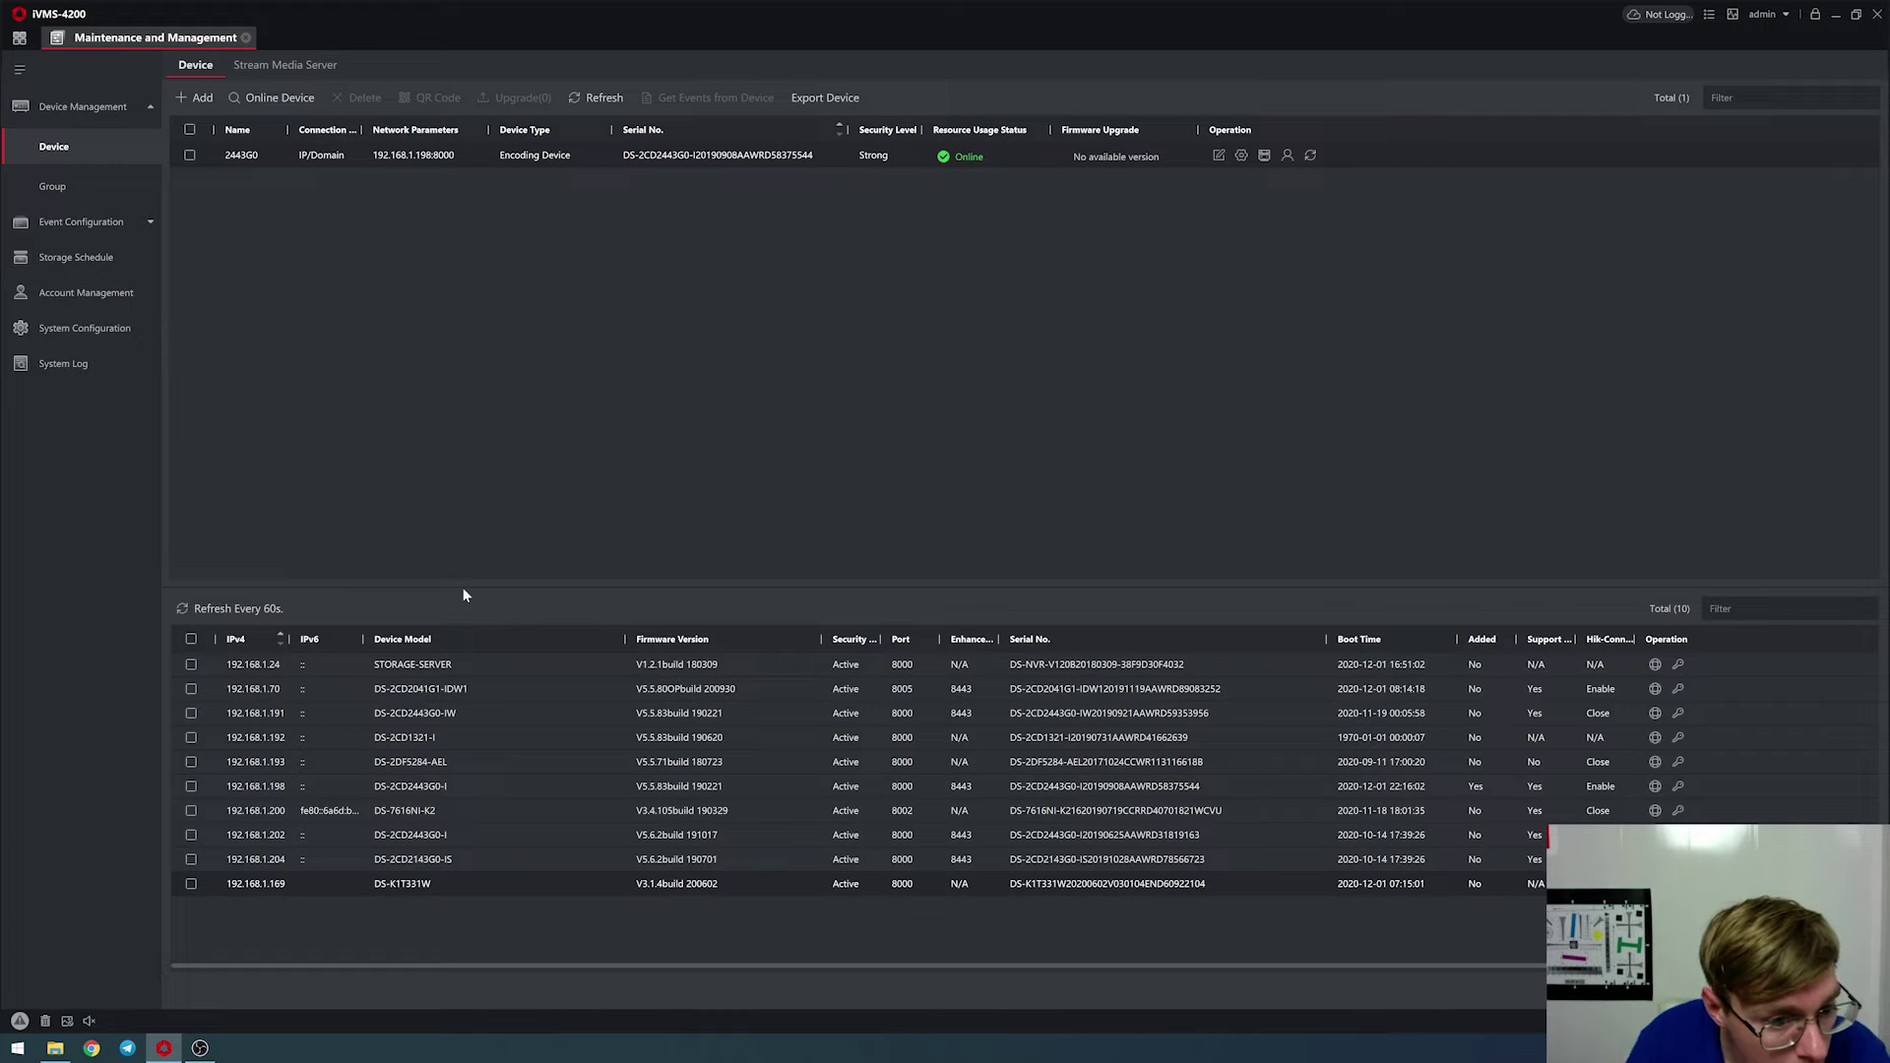
Add the STORAGE-SERVER at 192.168.1.24 as a device named 'Storage', entering its password
left_click(191, 688)
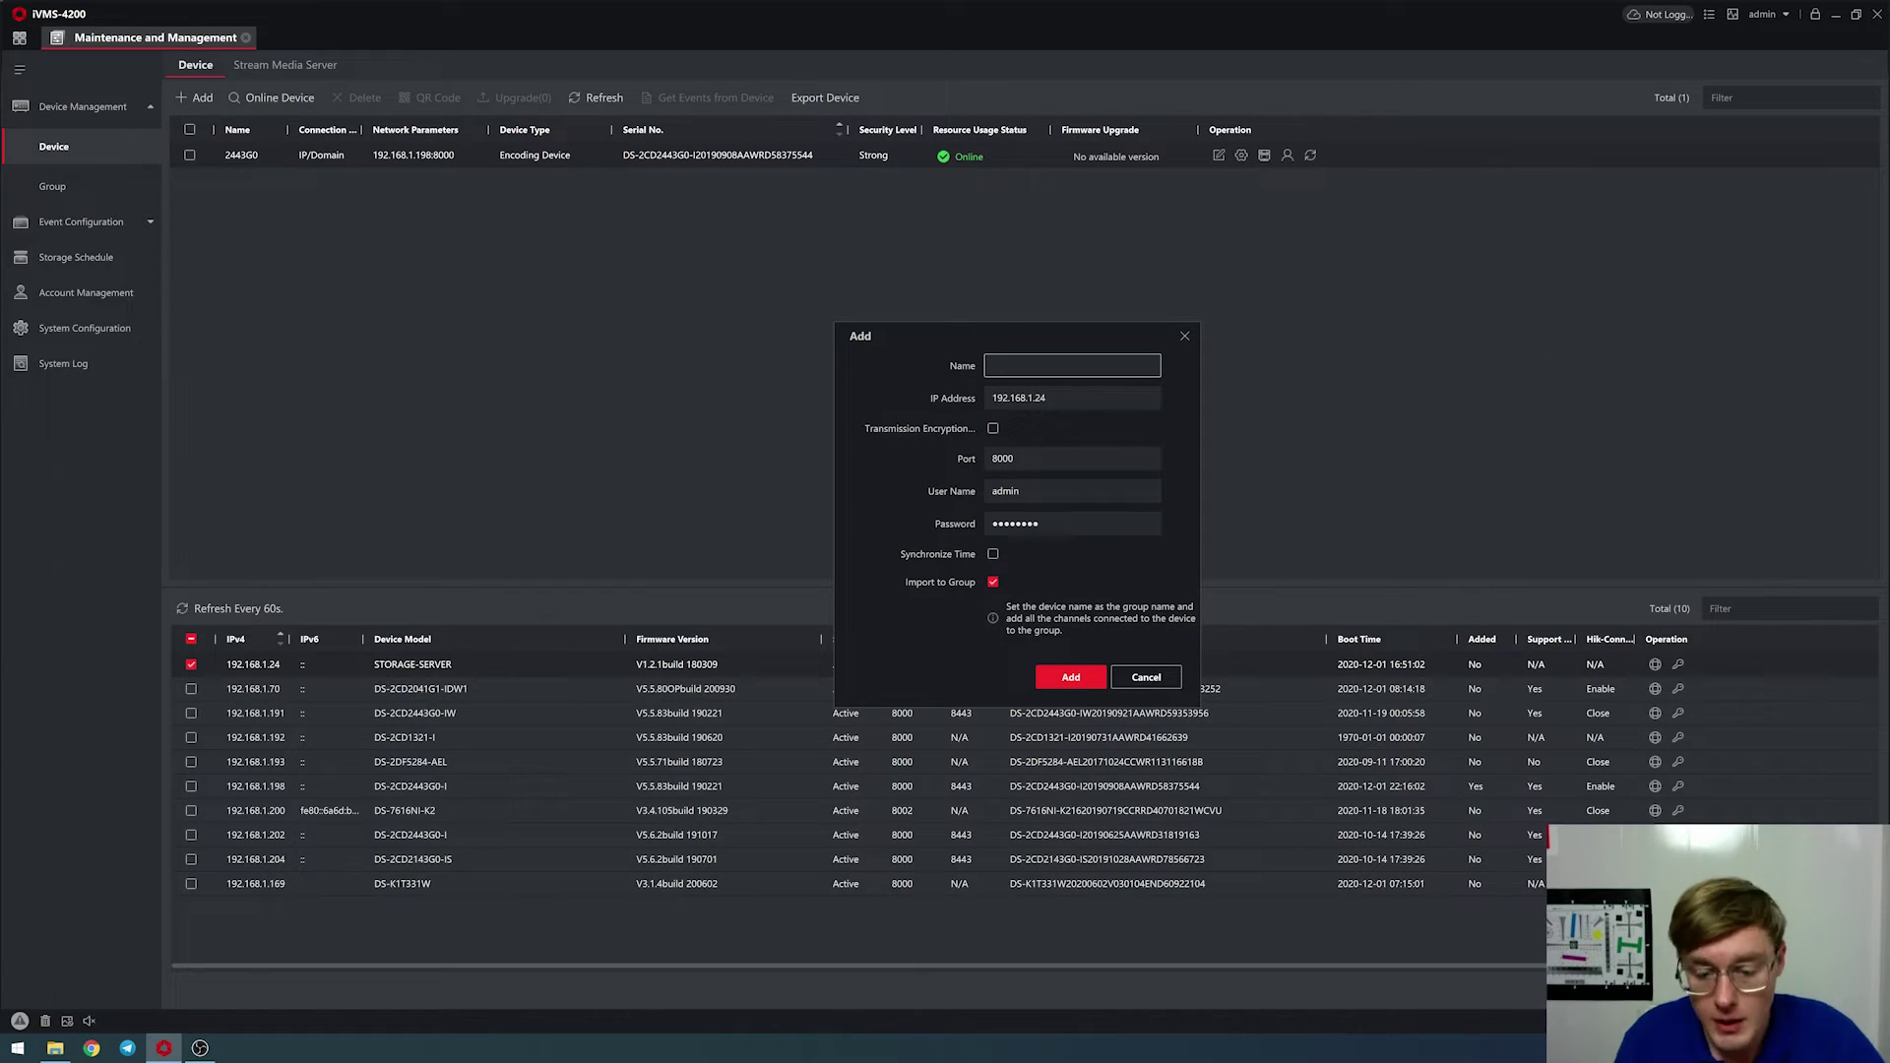
type("Sto")
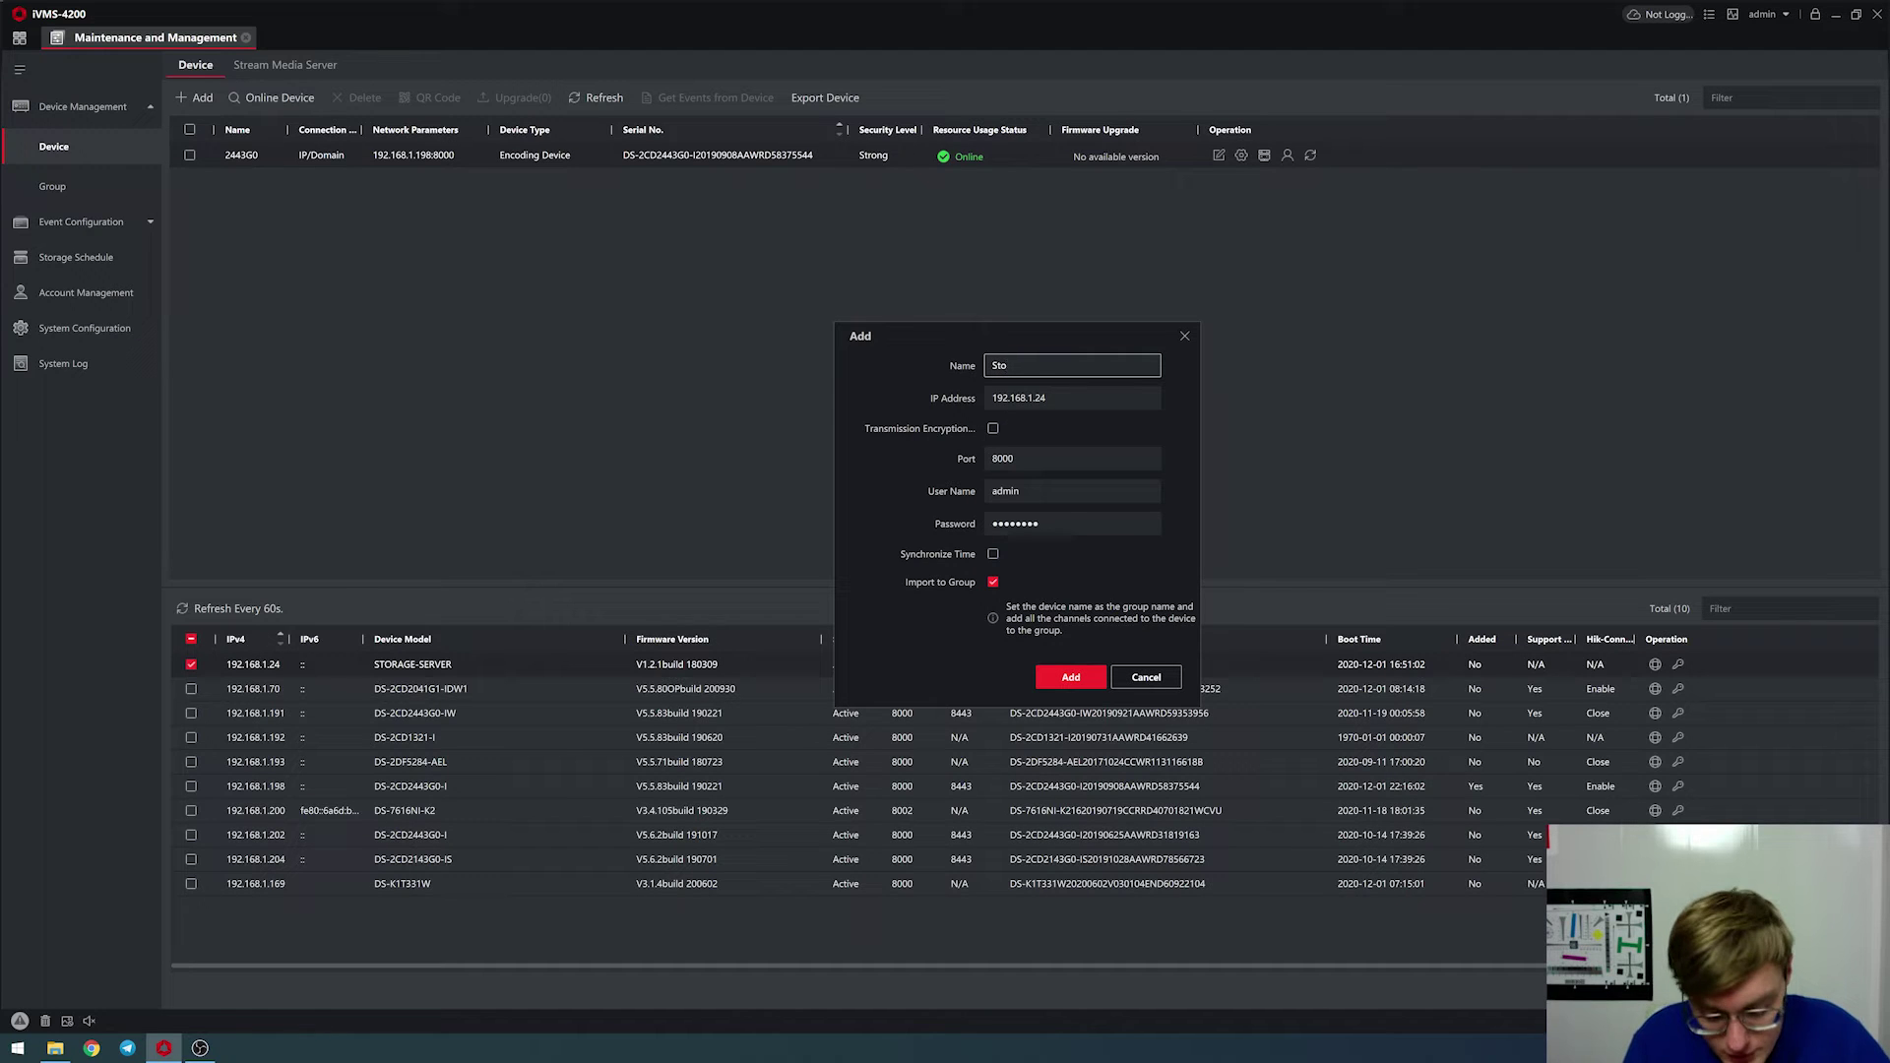
type("rage")
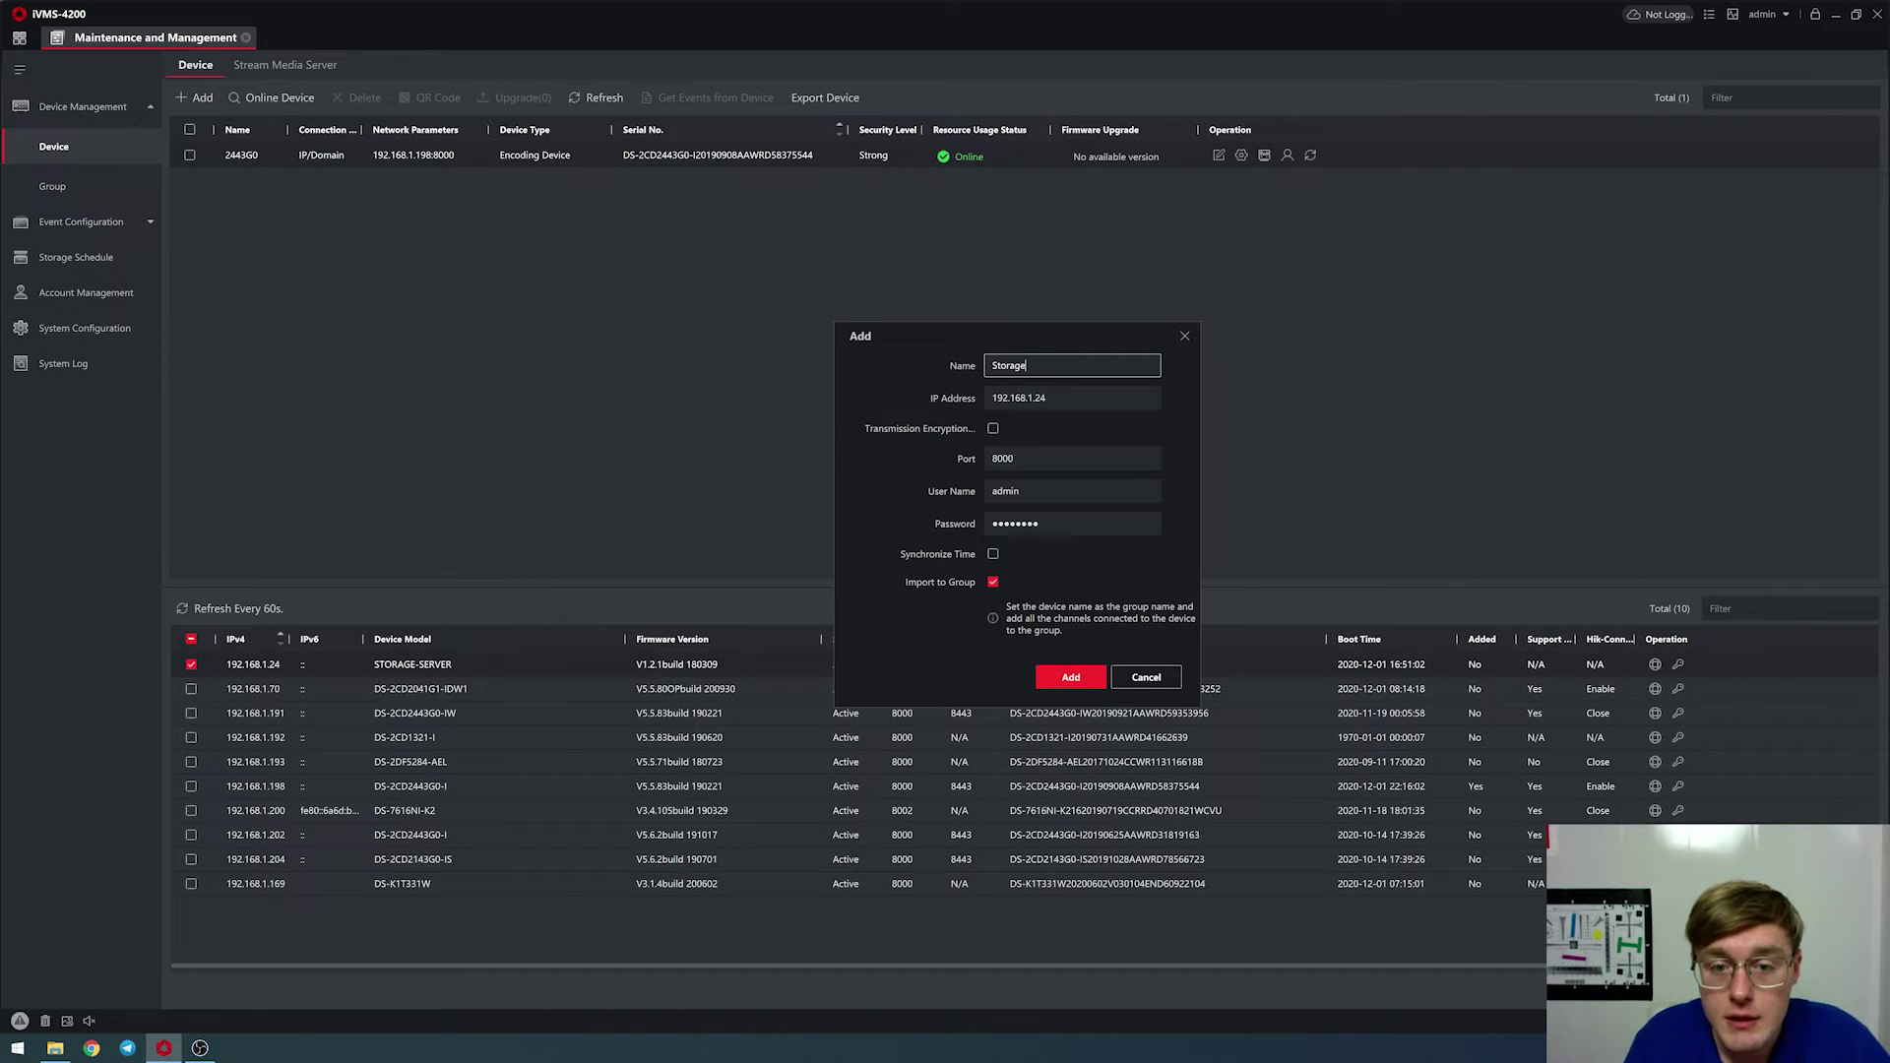
left_click(1024, 523)
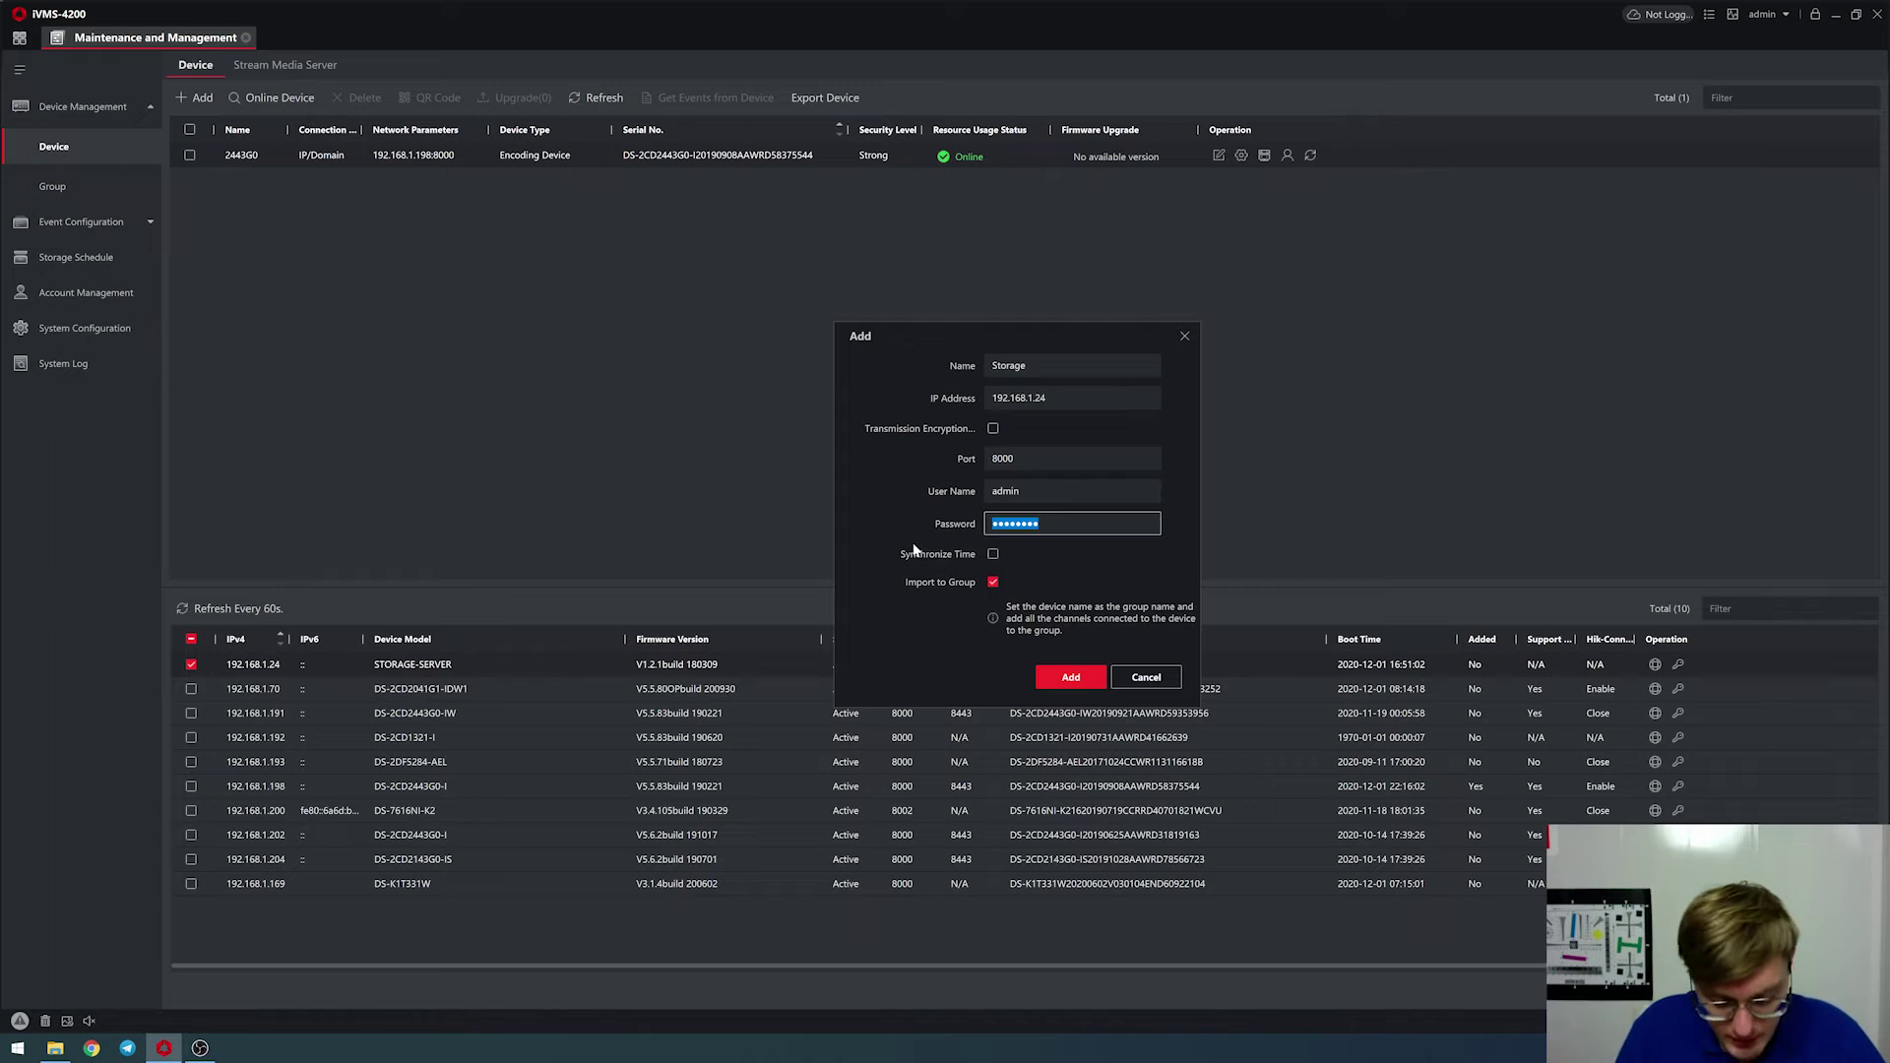
type("•••••••")
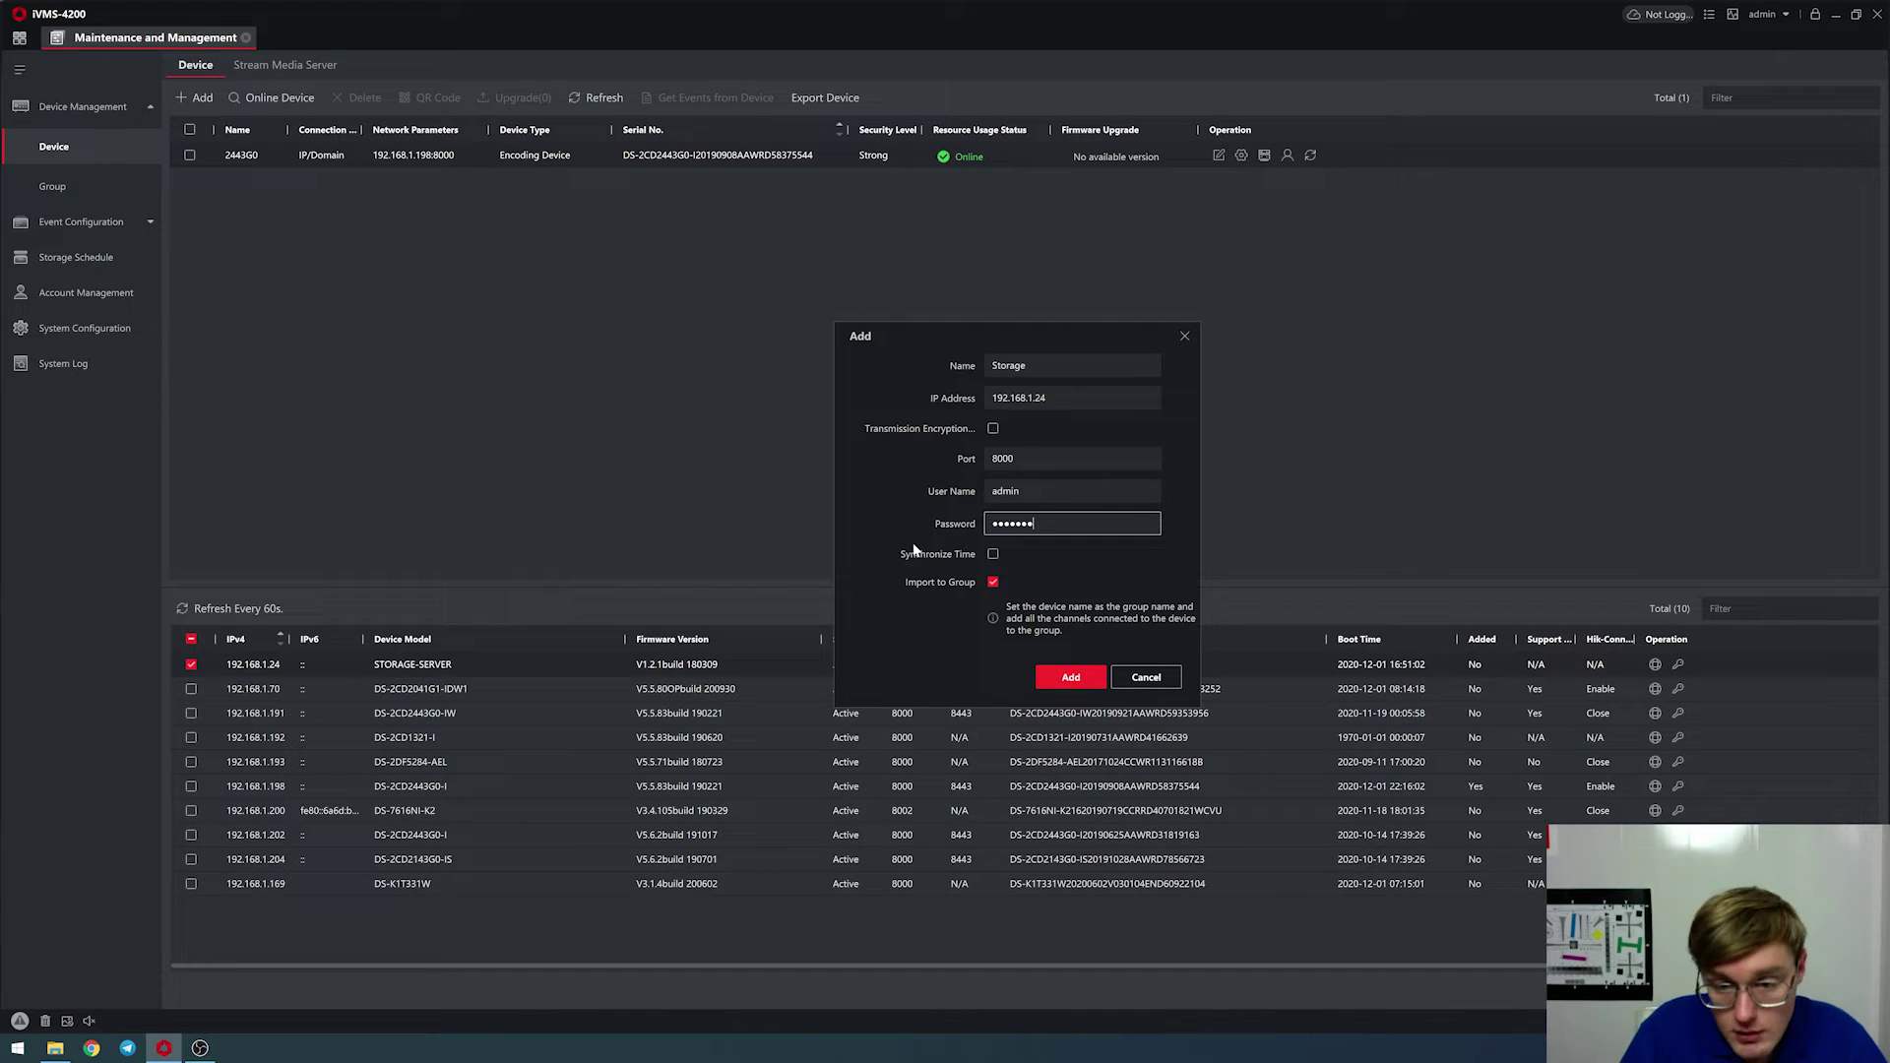
type("•")
left_click(1070, 677)
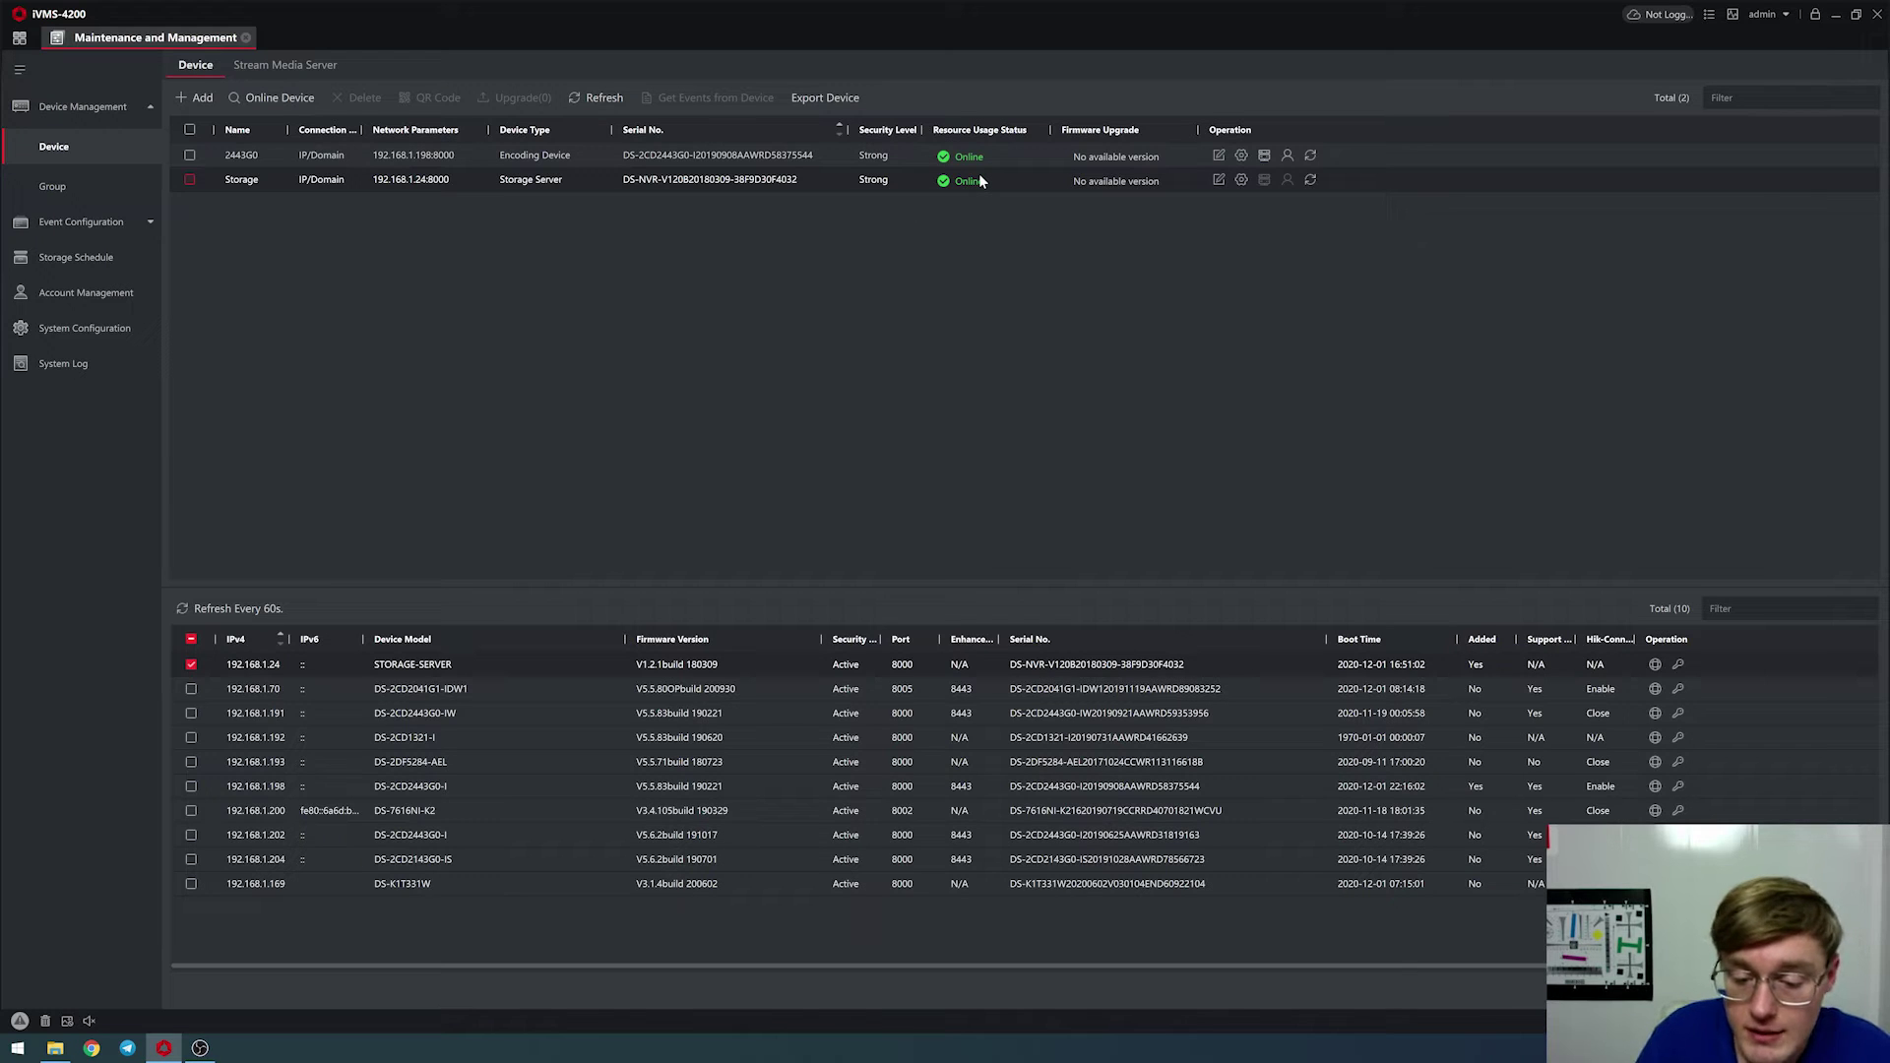
Open the Storage server's HDD settings in Remote Configuration and select HDD E for formatting
left_click(191, 180)
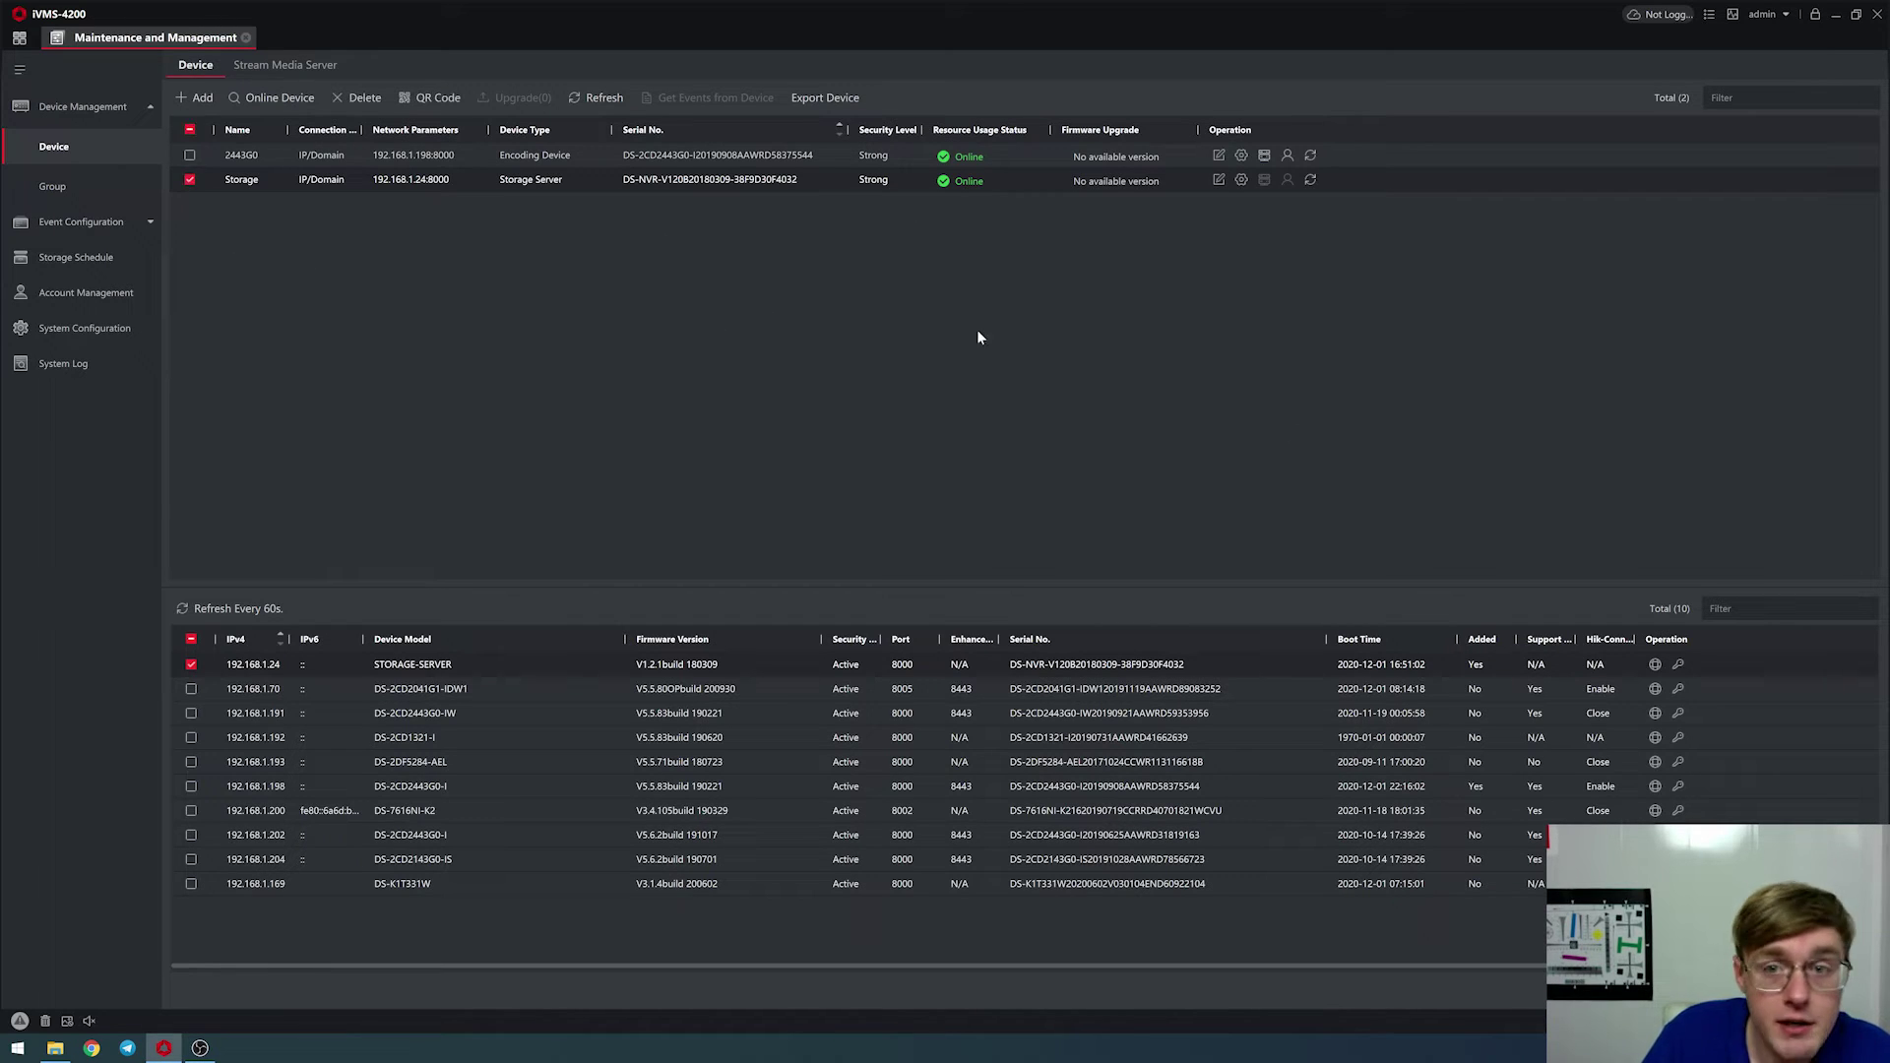
left_click(1241, 181)
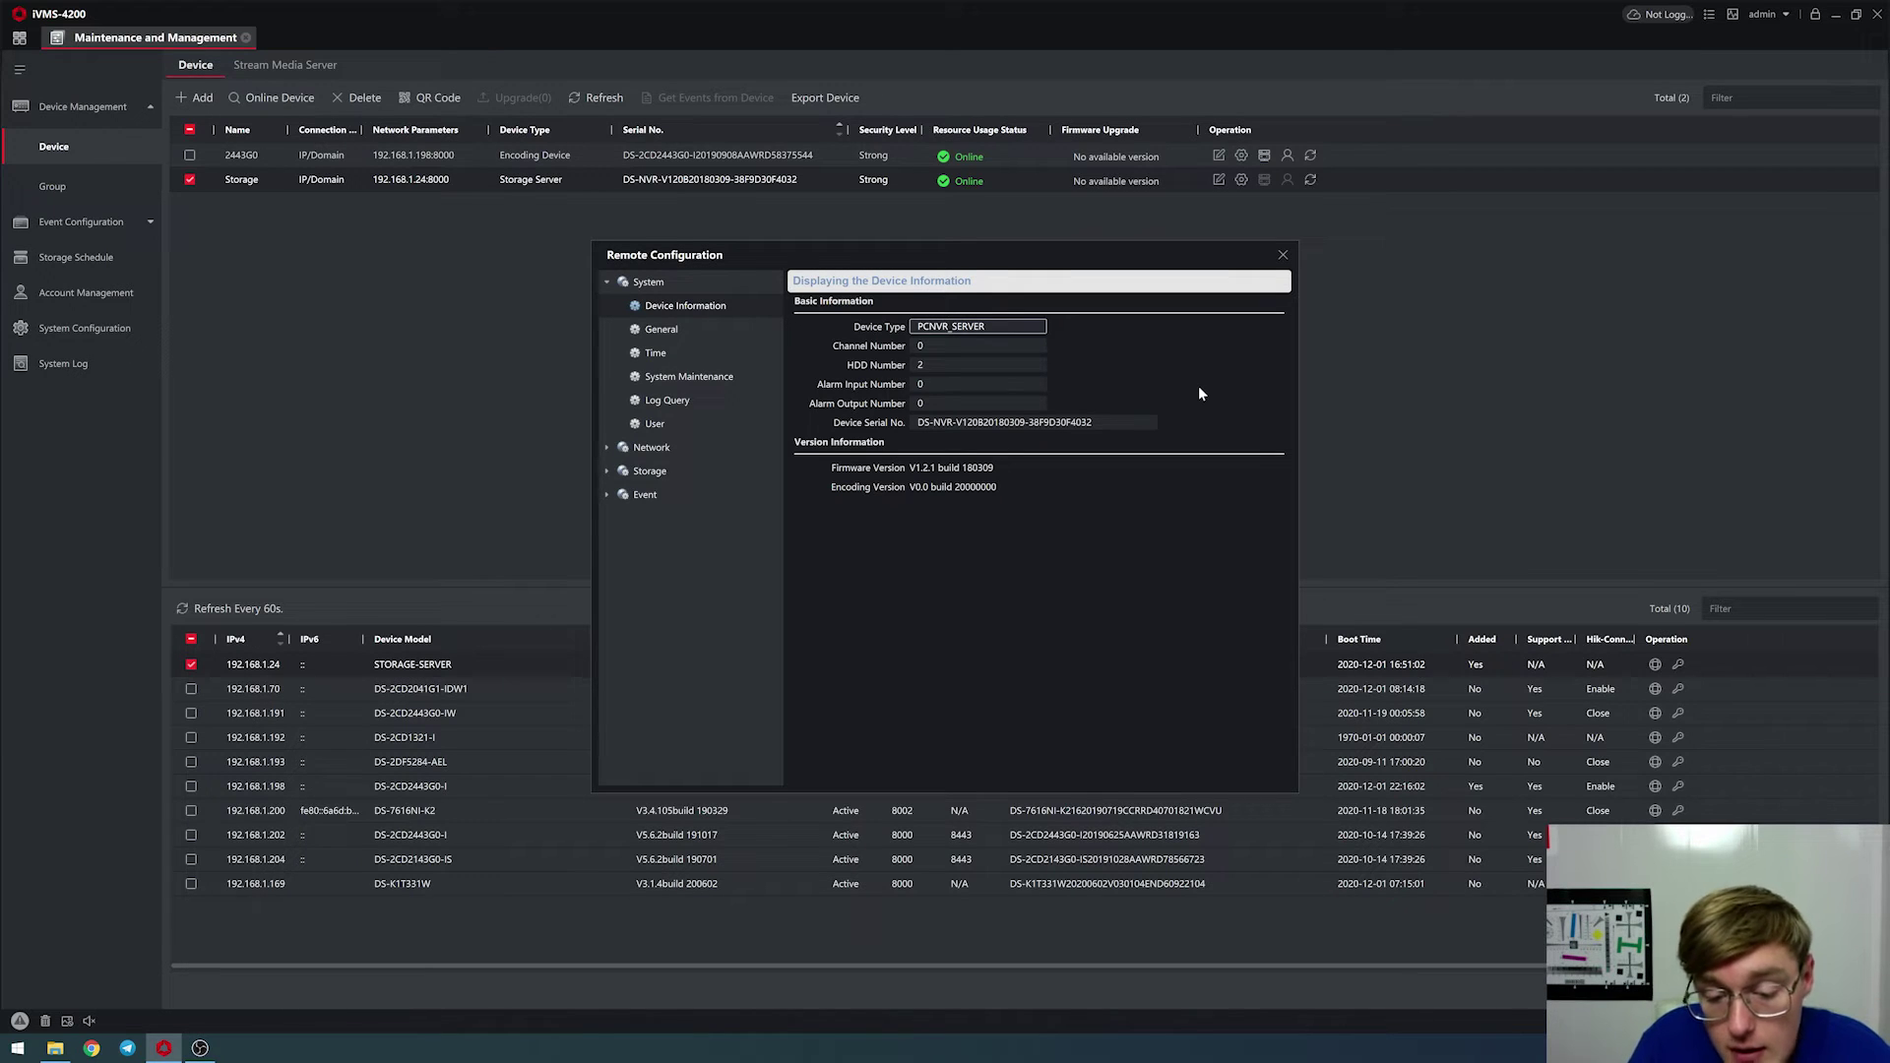
left_click(658, 471)
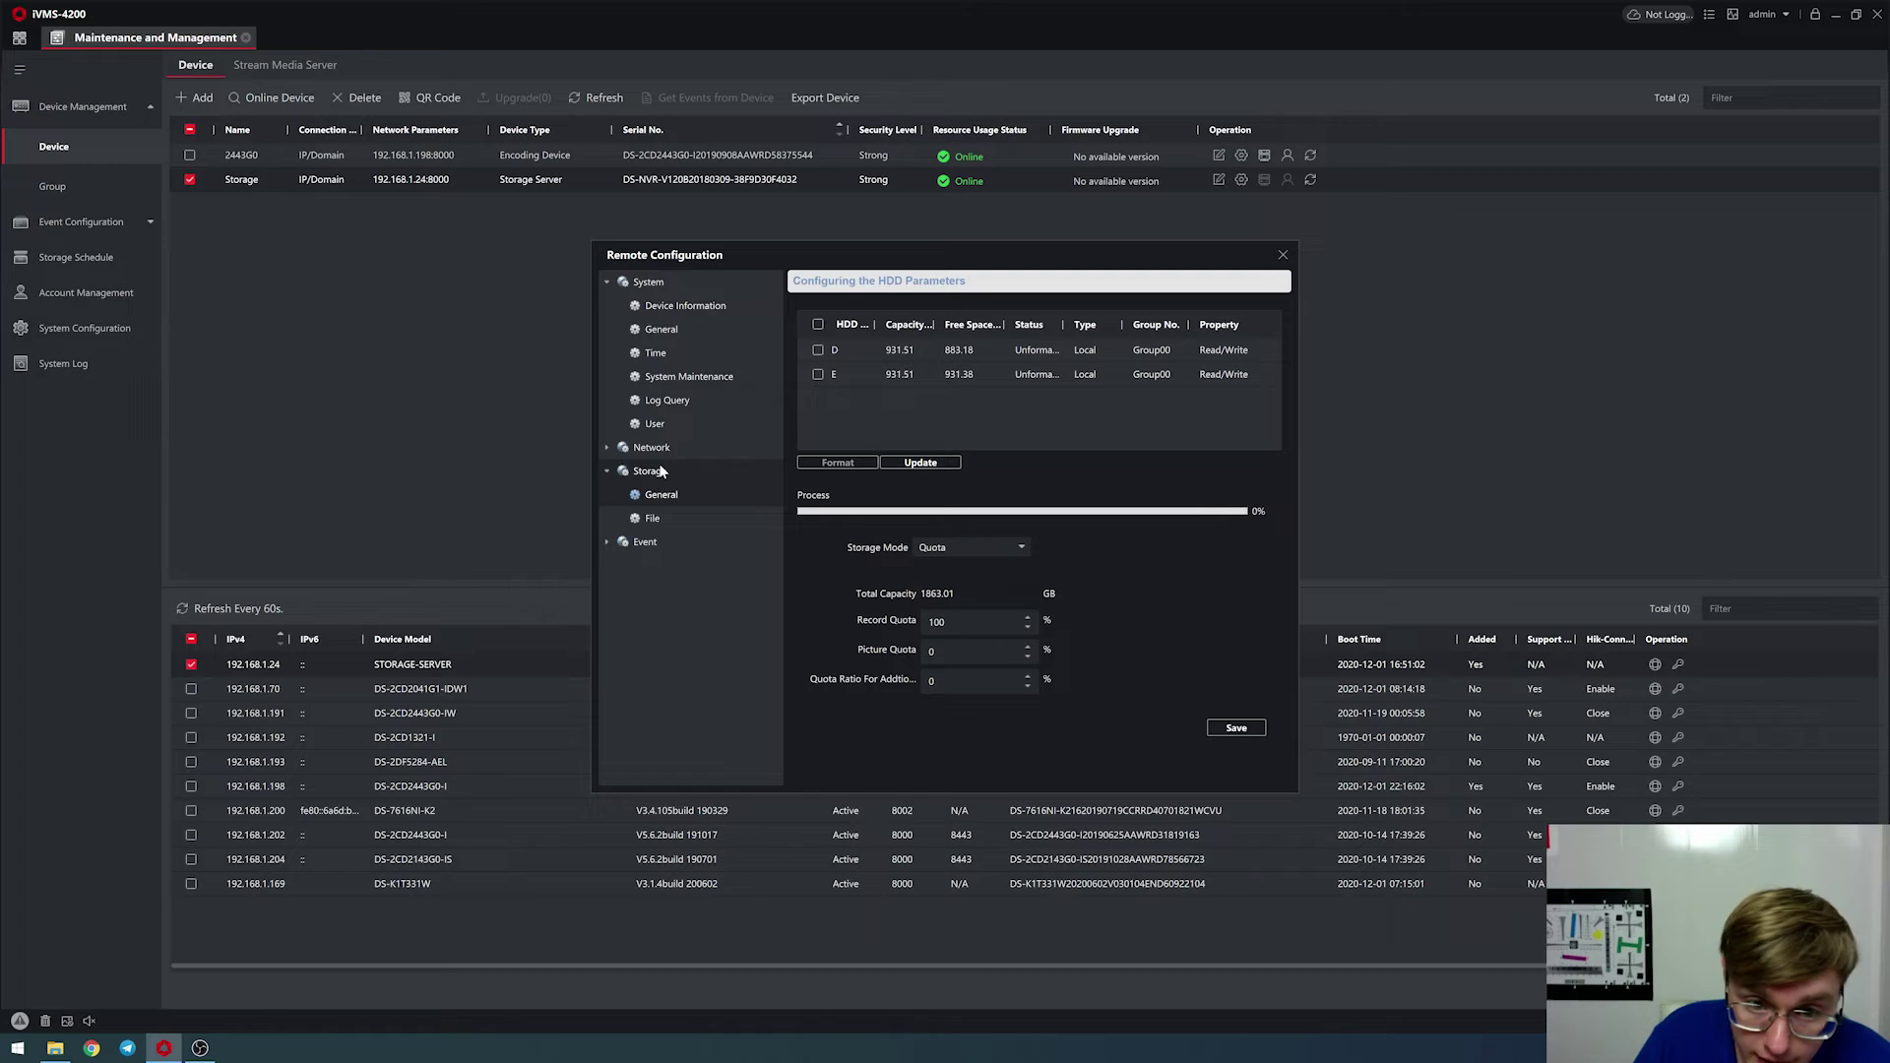
left_click(817, 375)
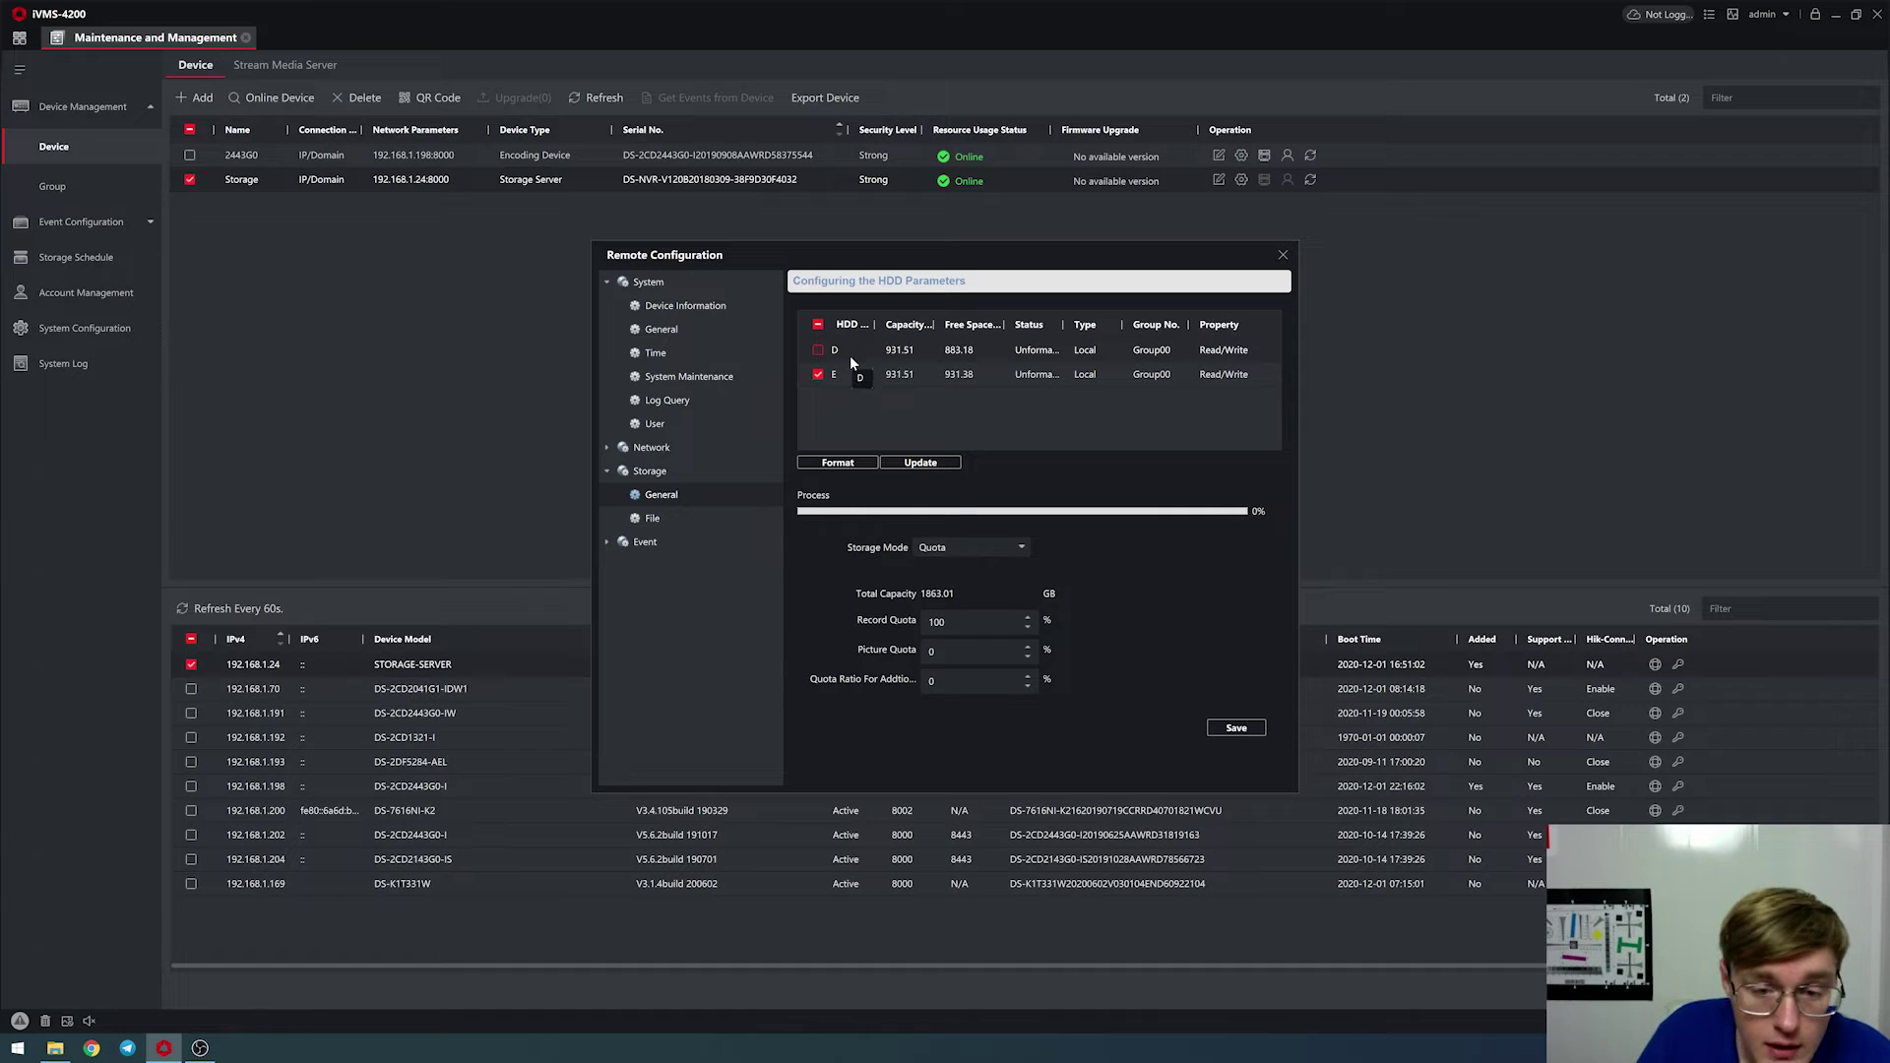
Format HDD E to 100% and accept rebooting the storage server
left_click(838, 463)
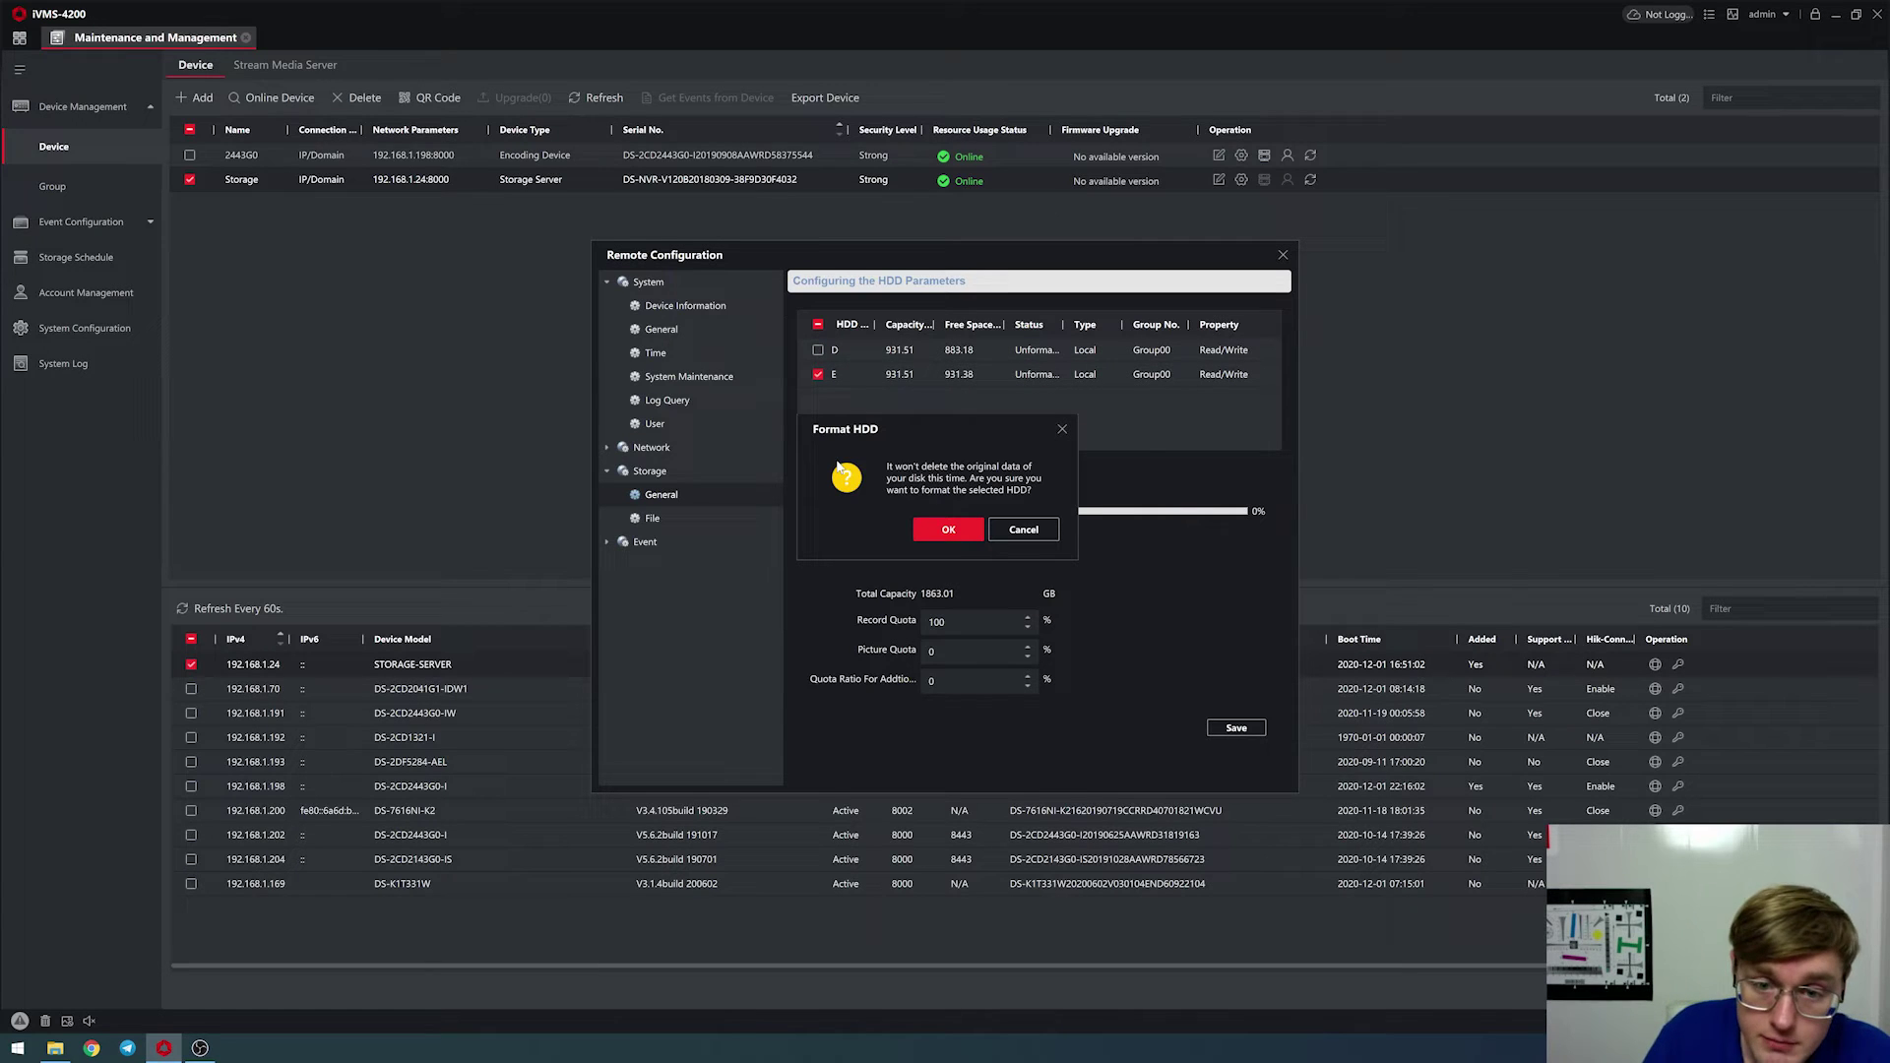
left_click(943, 529)
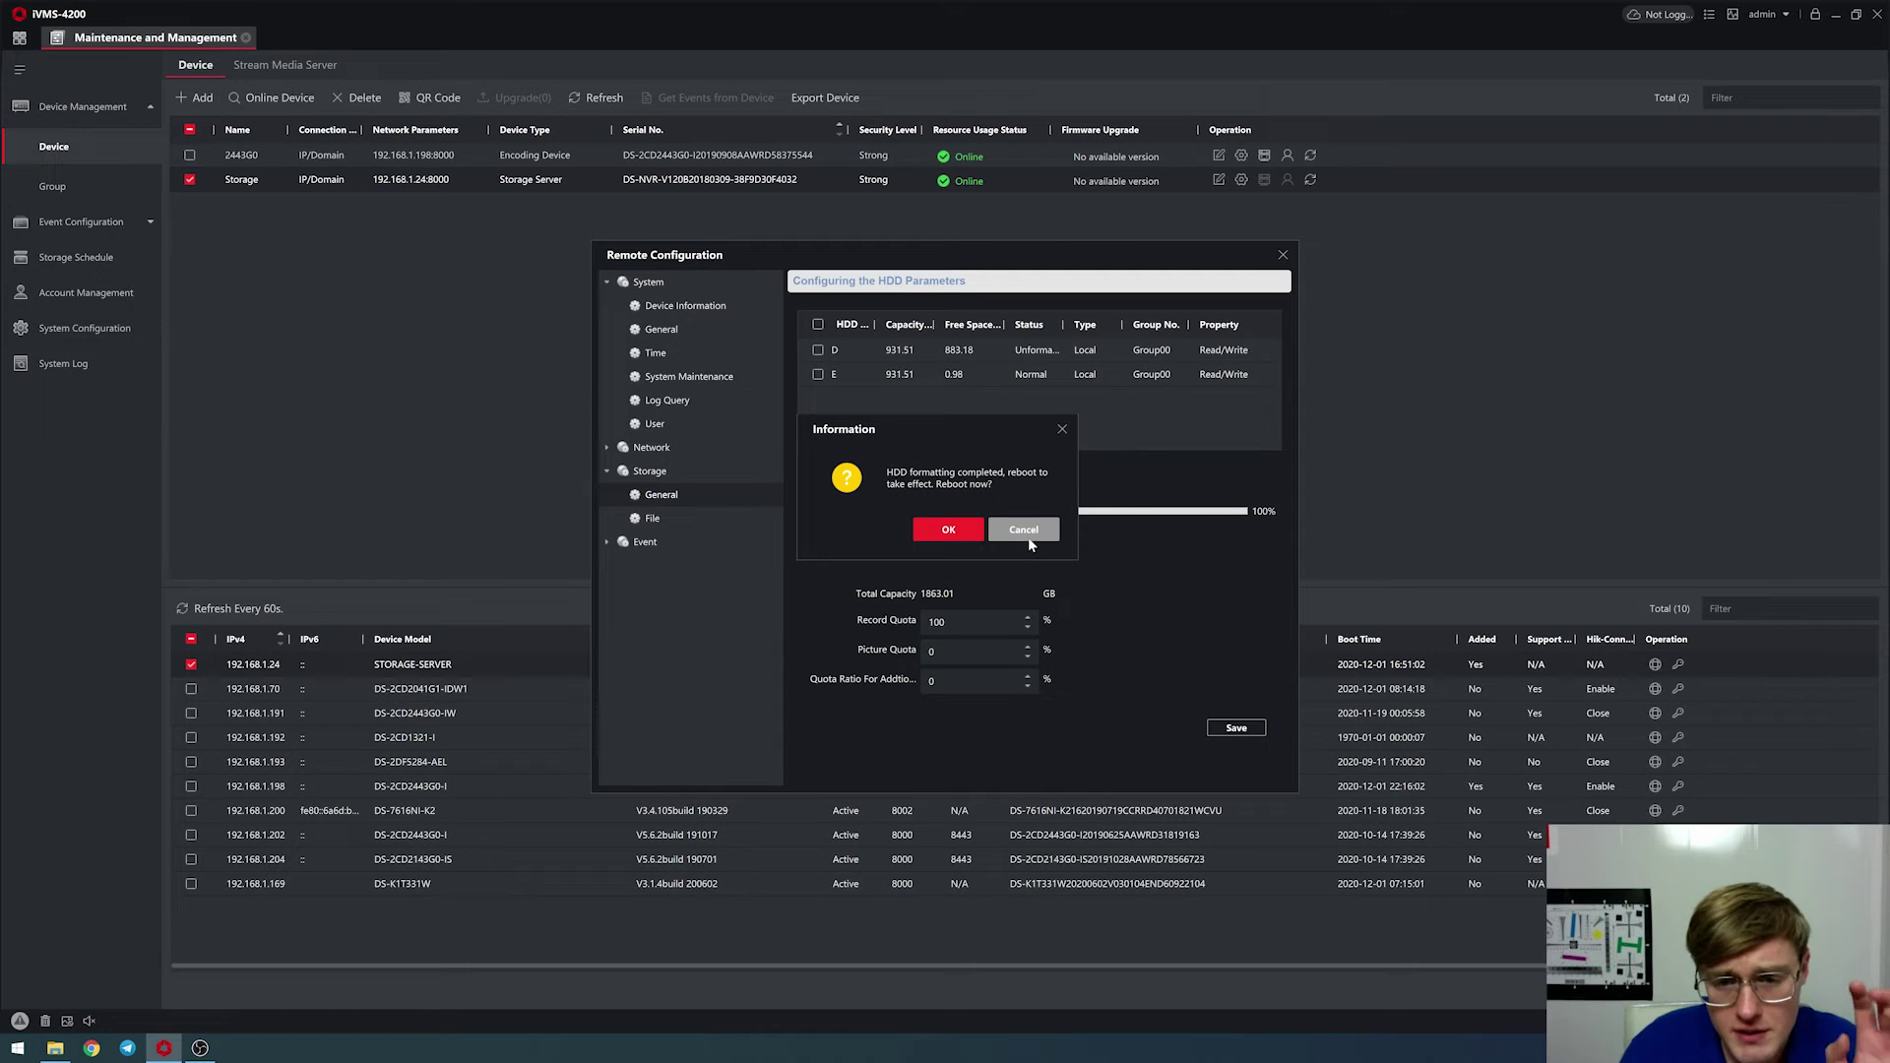
left_click(948, 531)
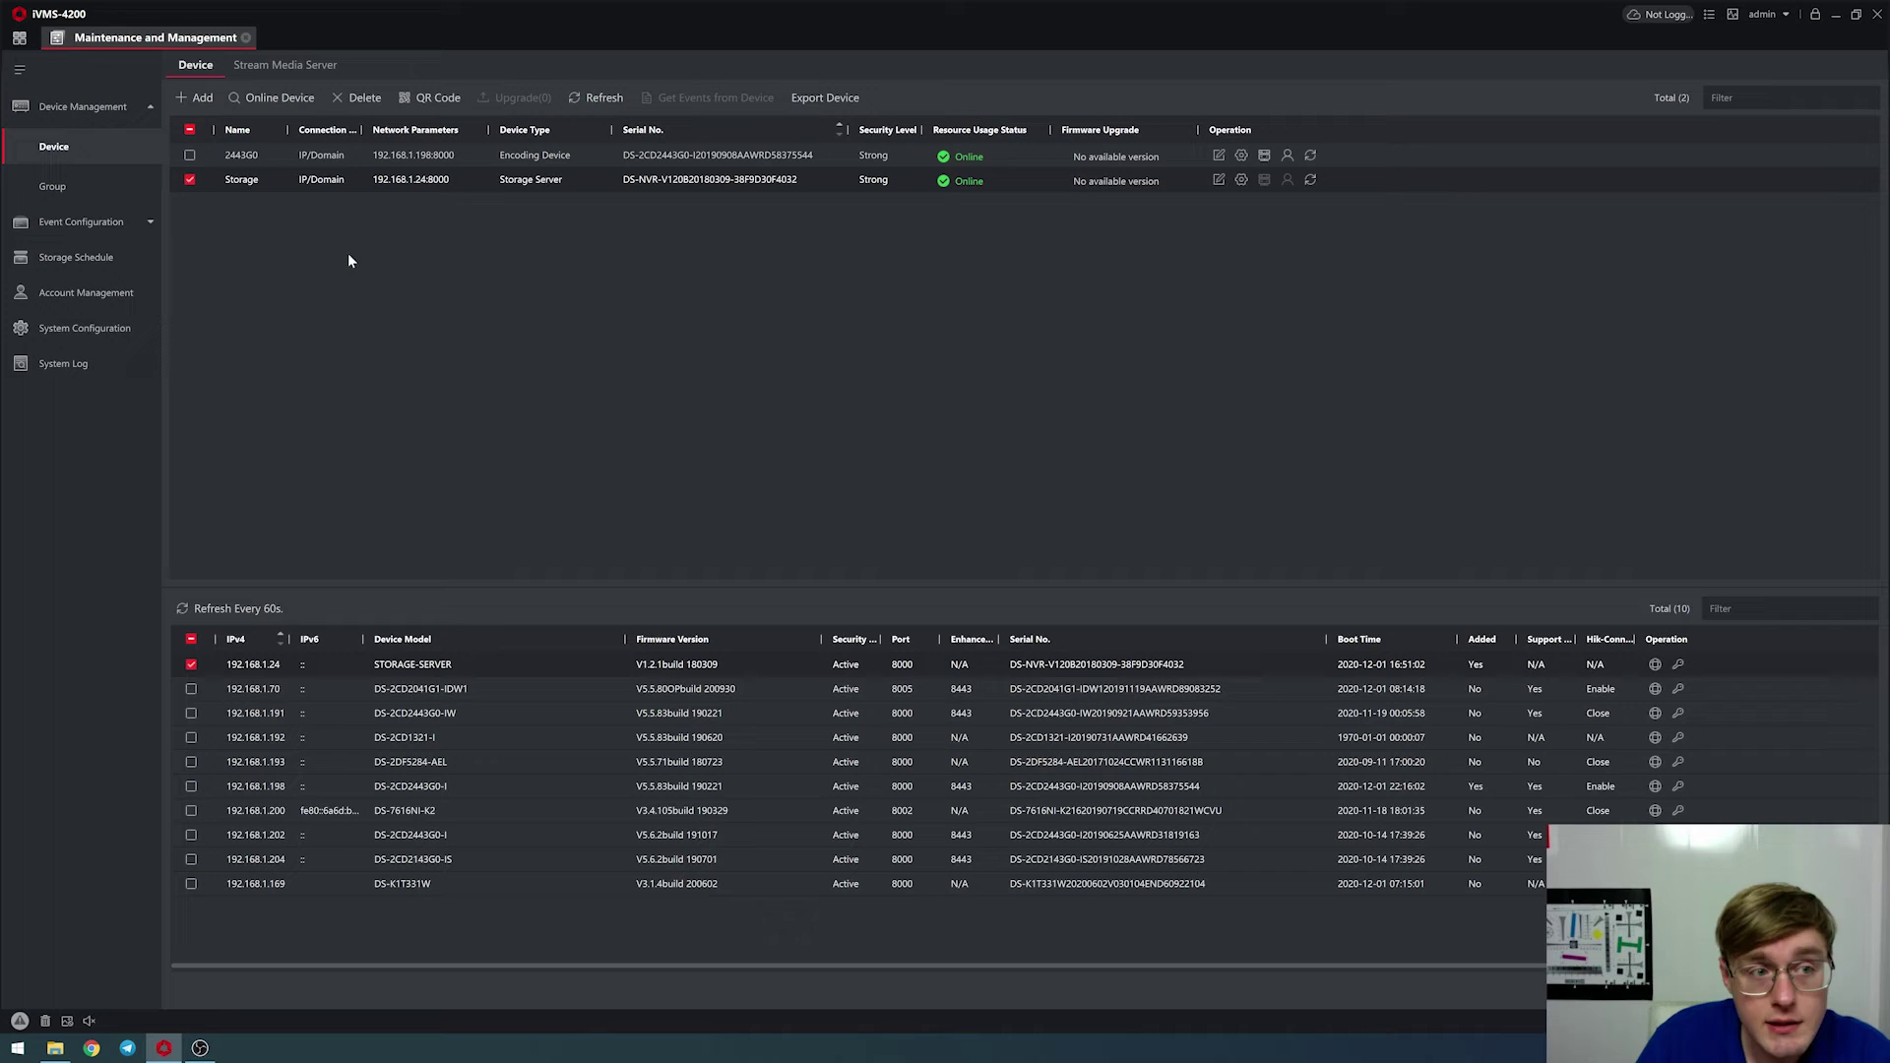
Confirm HDD E now reads Normal with 100% Record Quota, then close Remote Configuration
left_click(1240, 180)
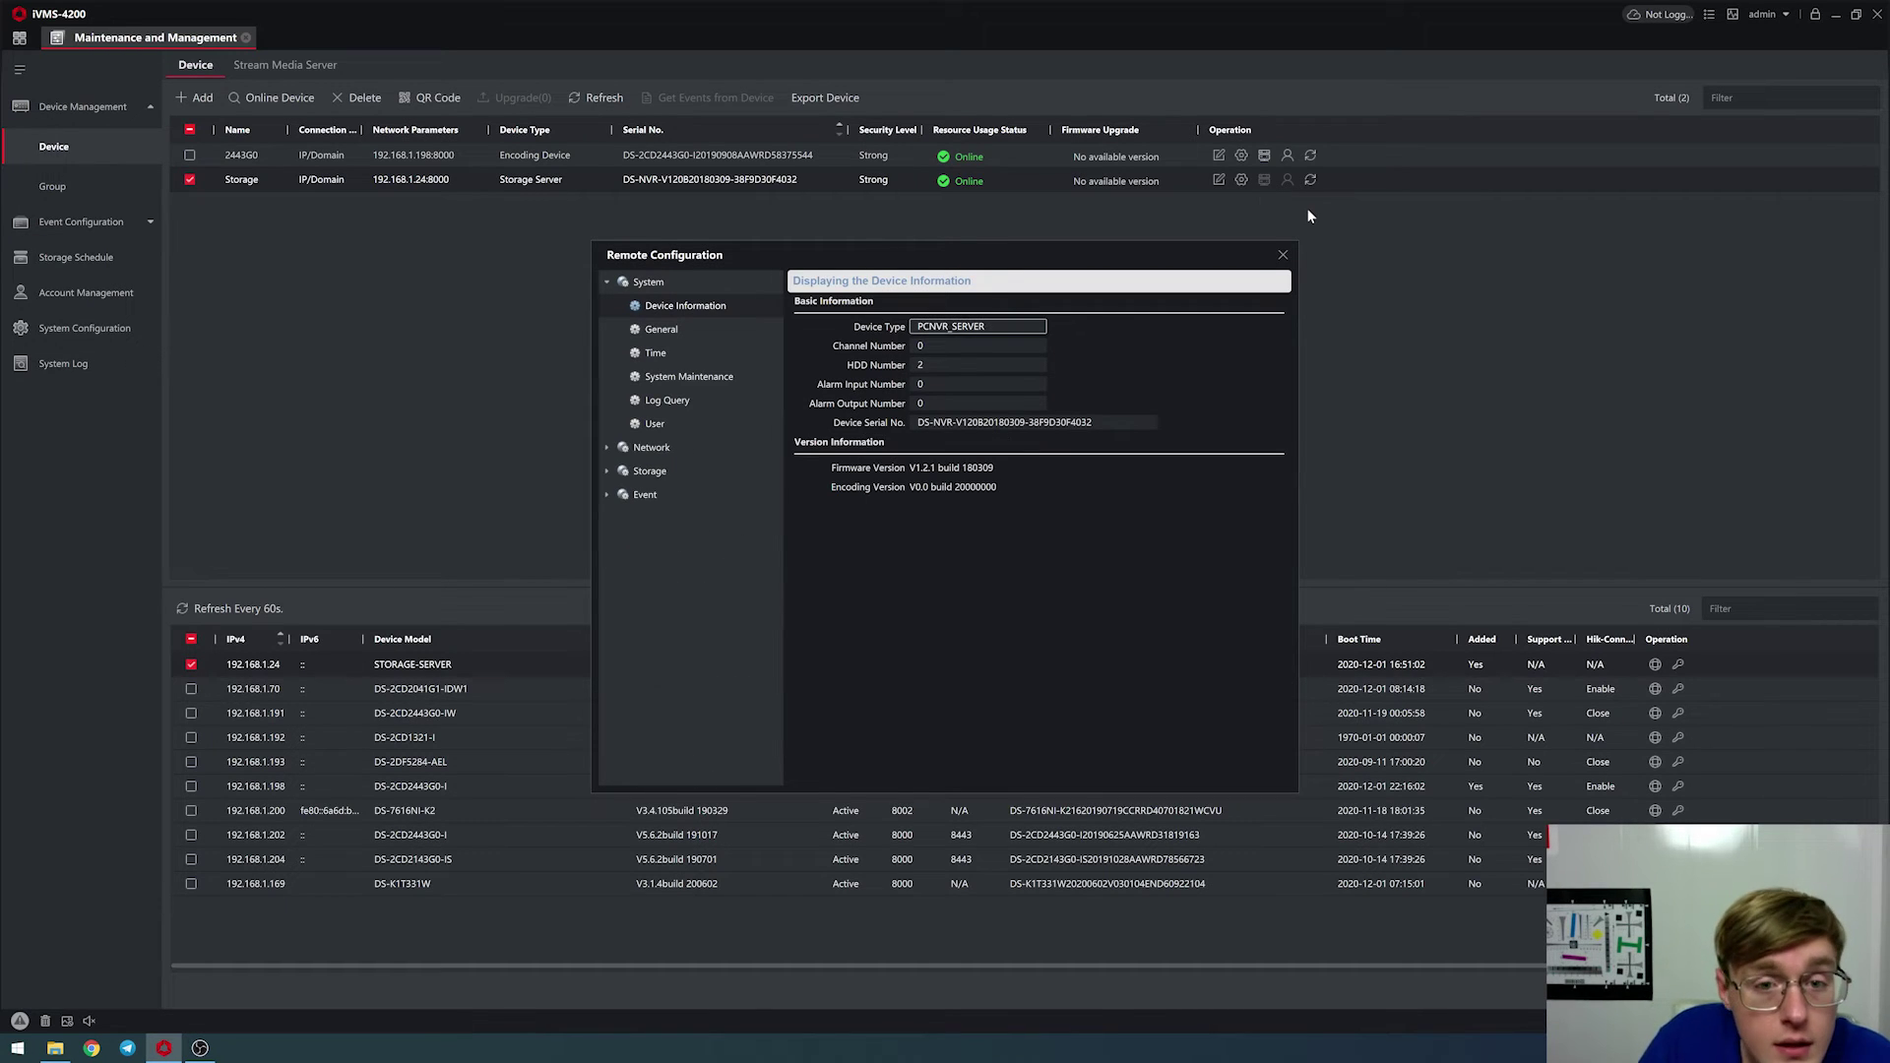
left_click(648, 471)
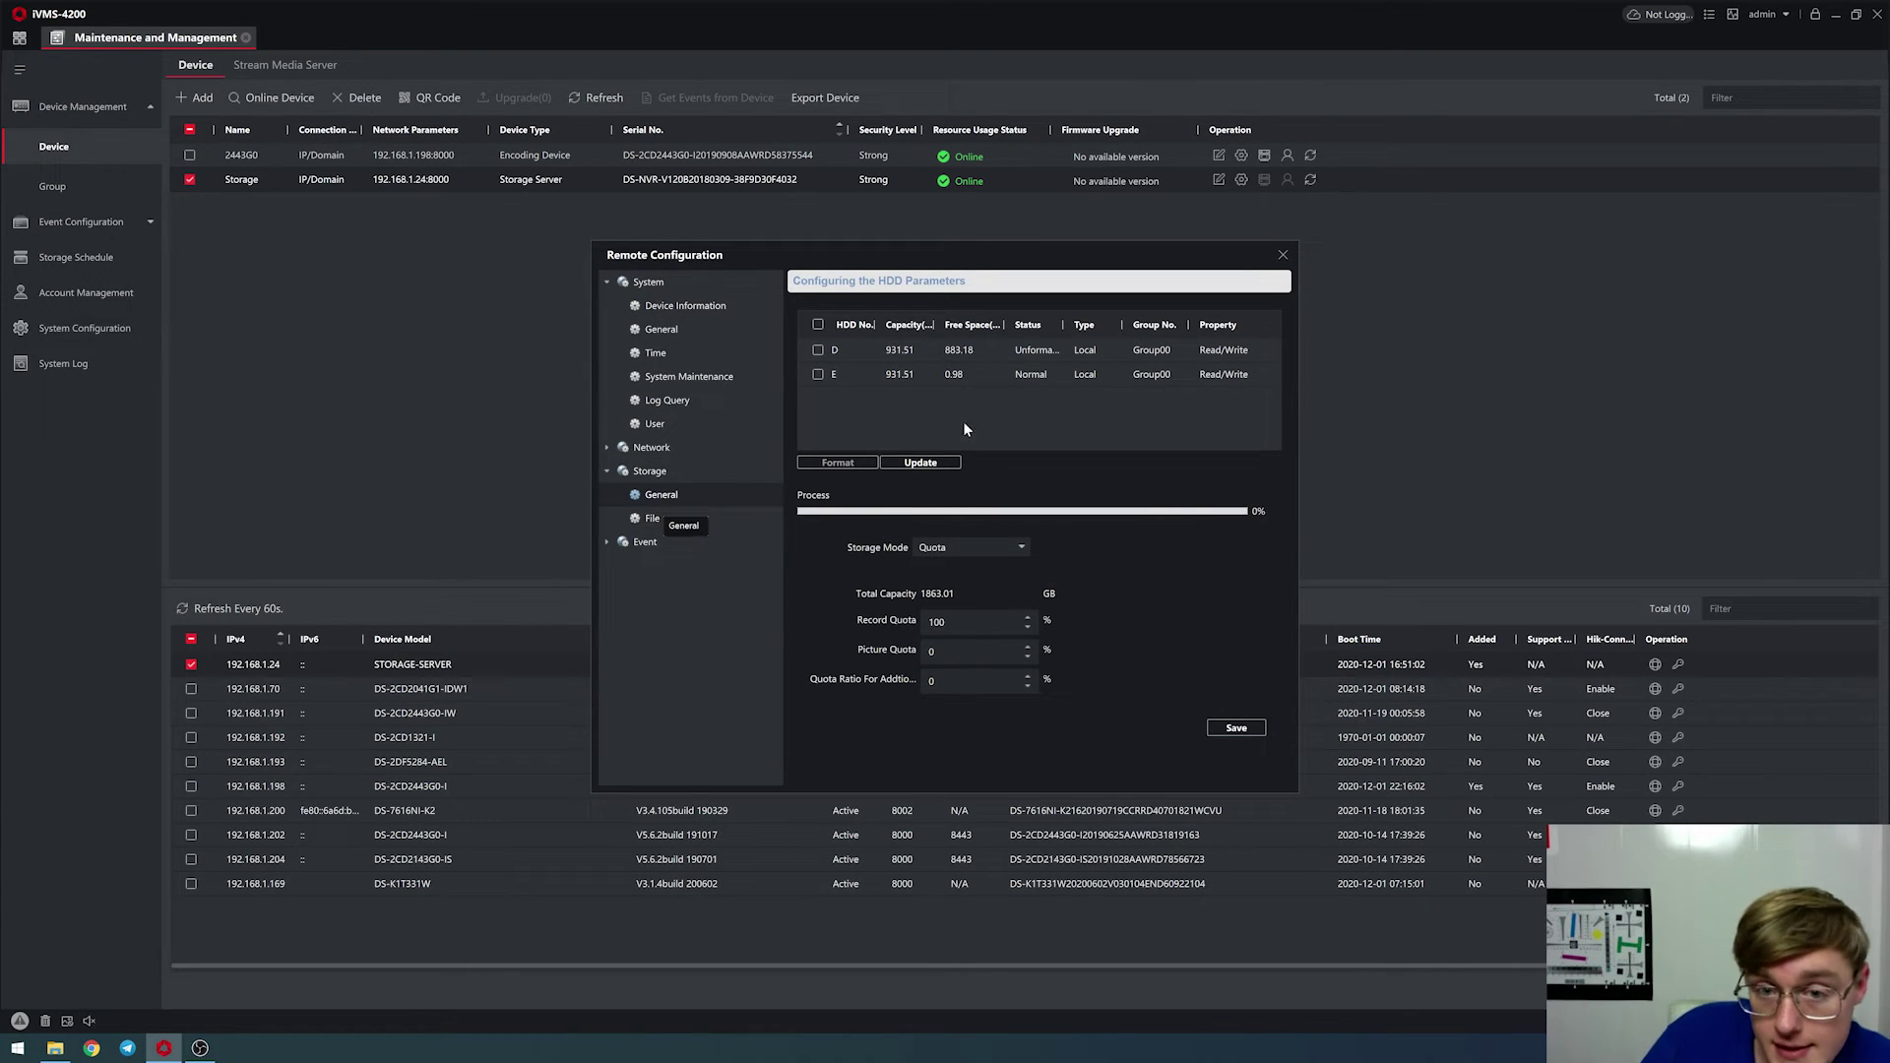
left_click(818, 374)
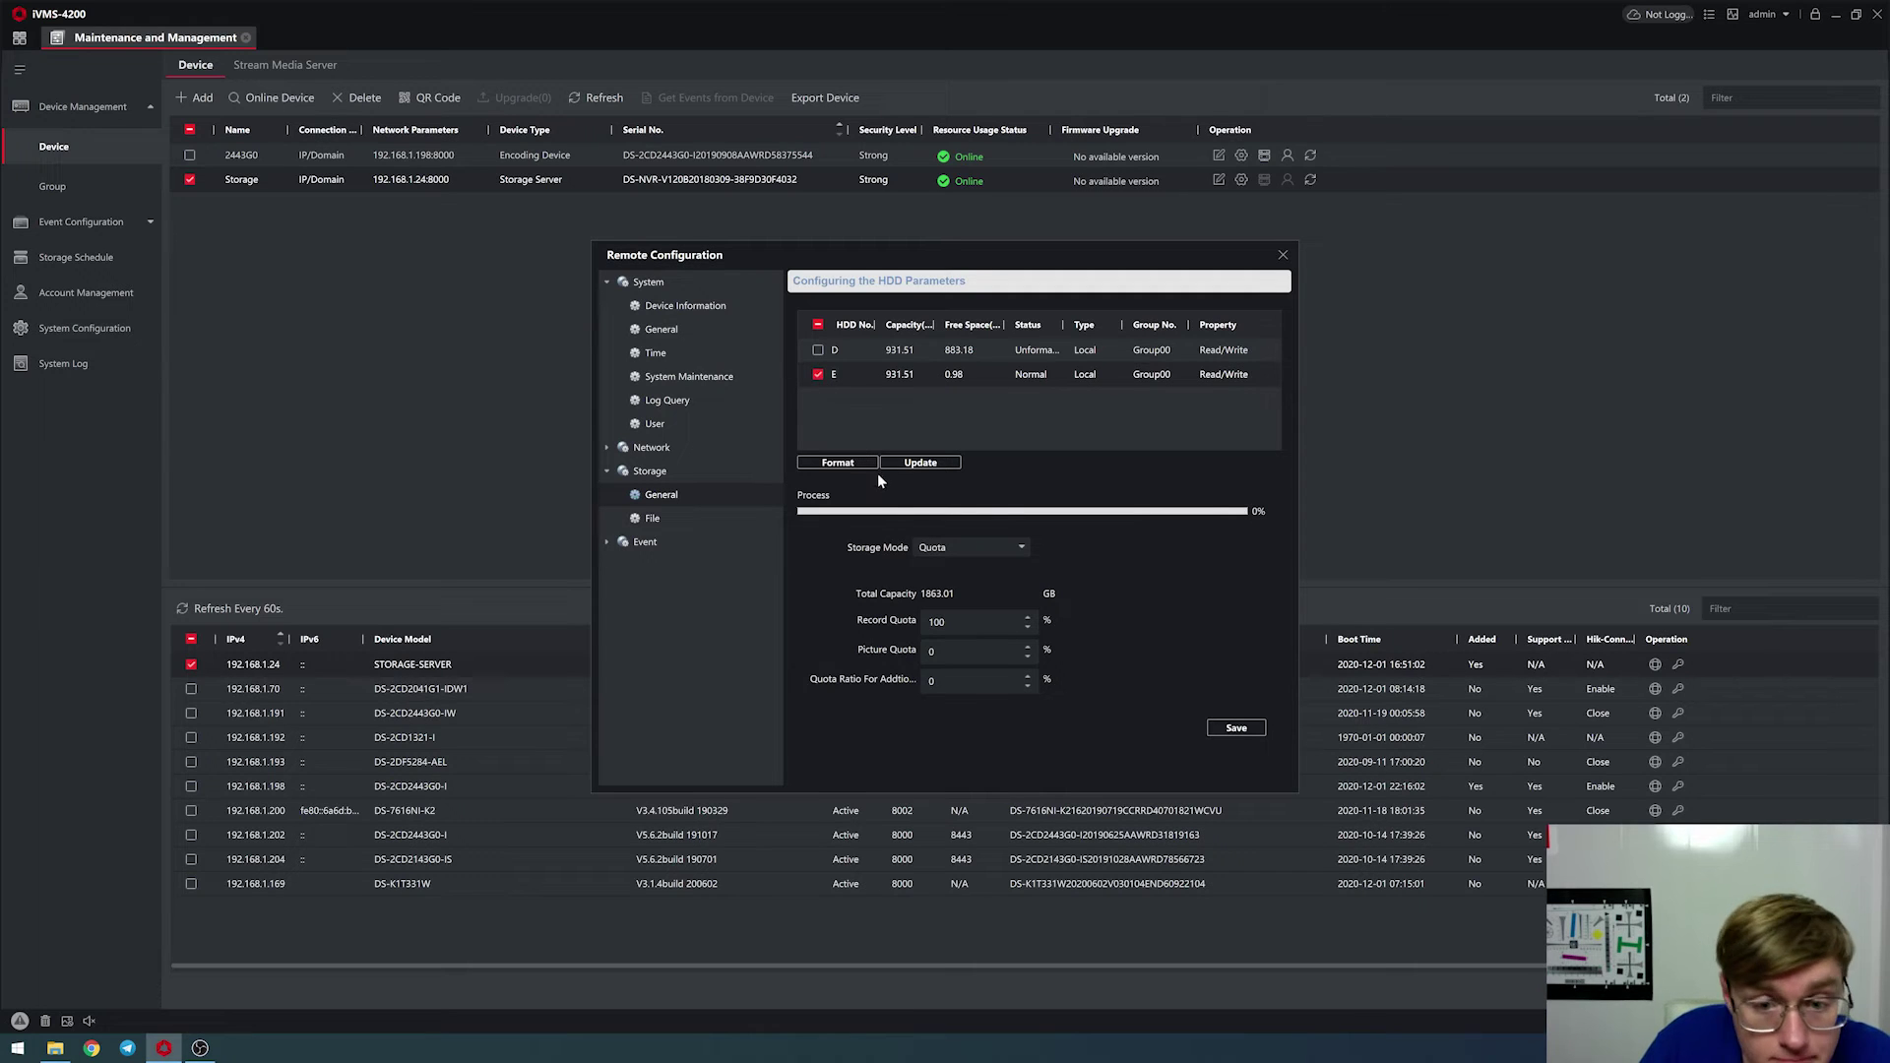
left_click(984, 681)
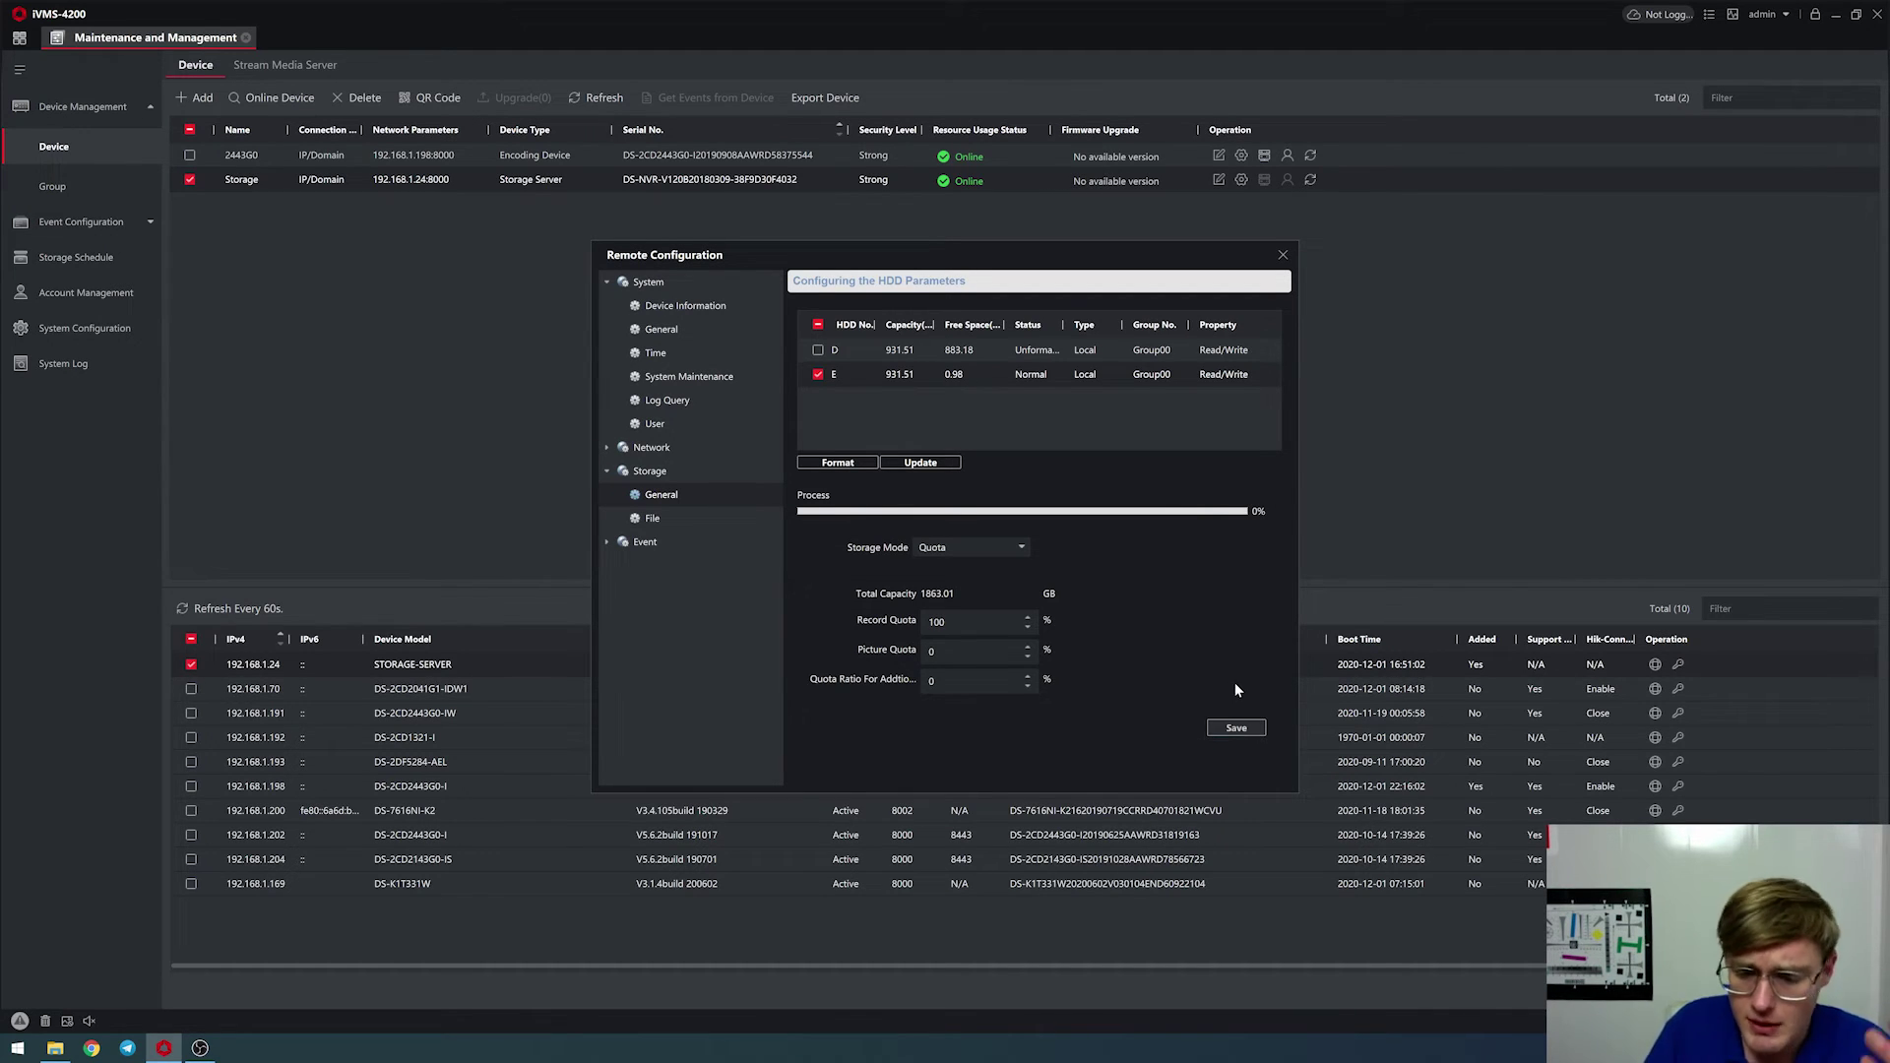
left_click(1281, 255)
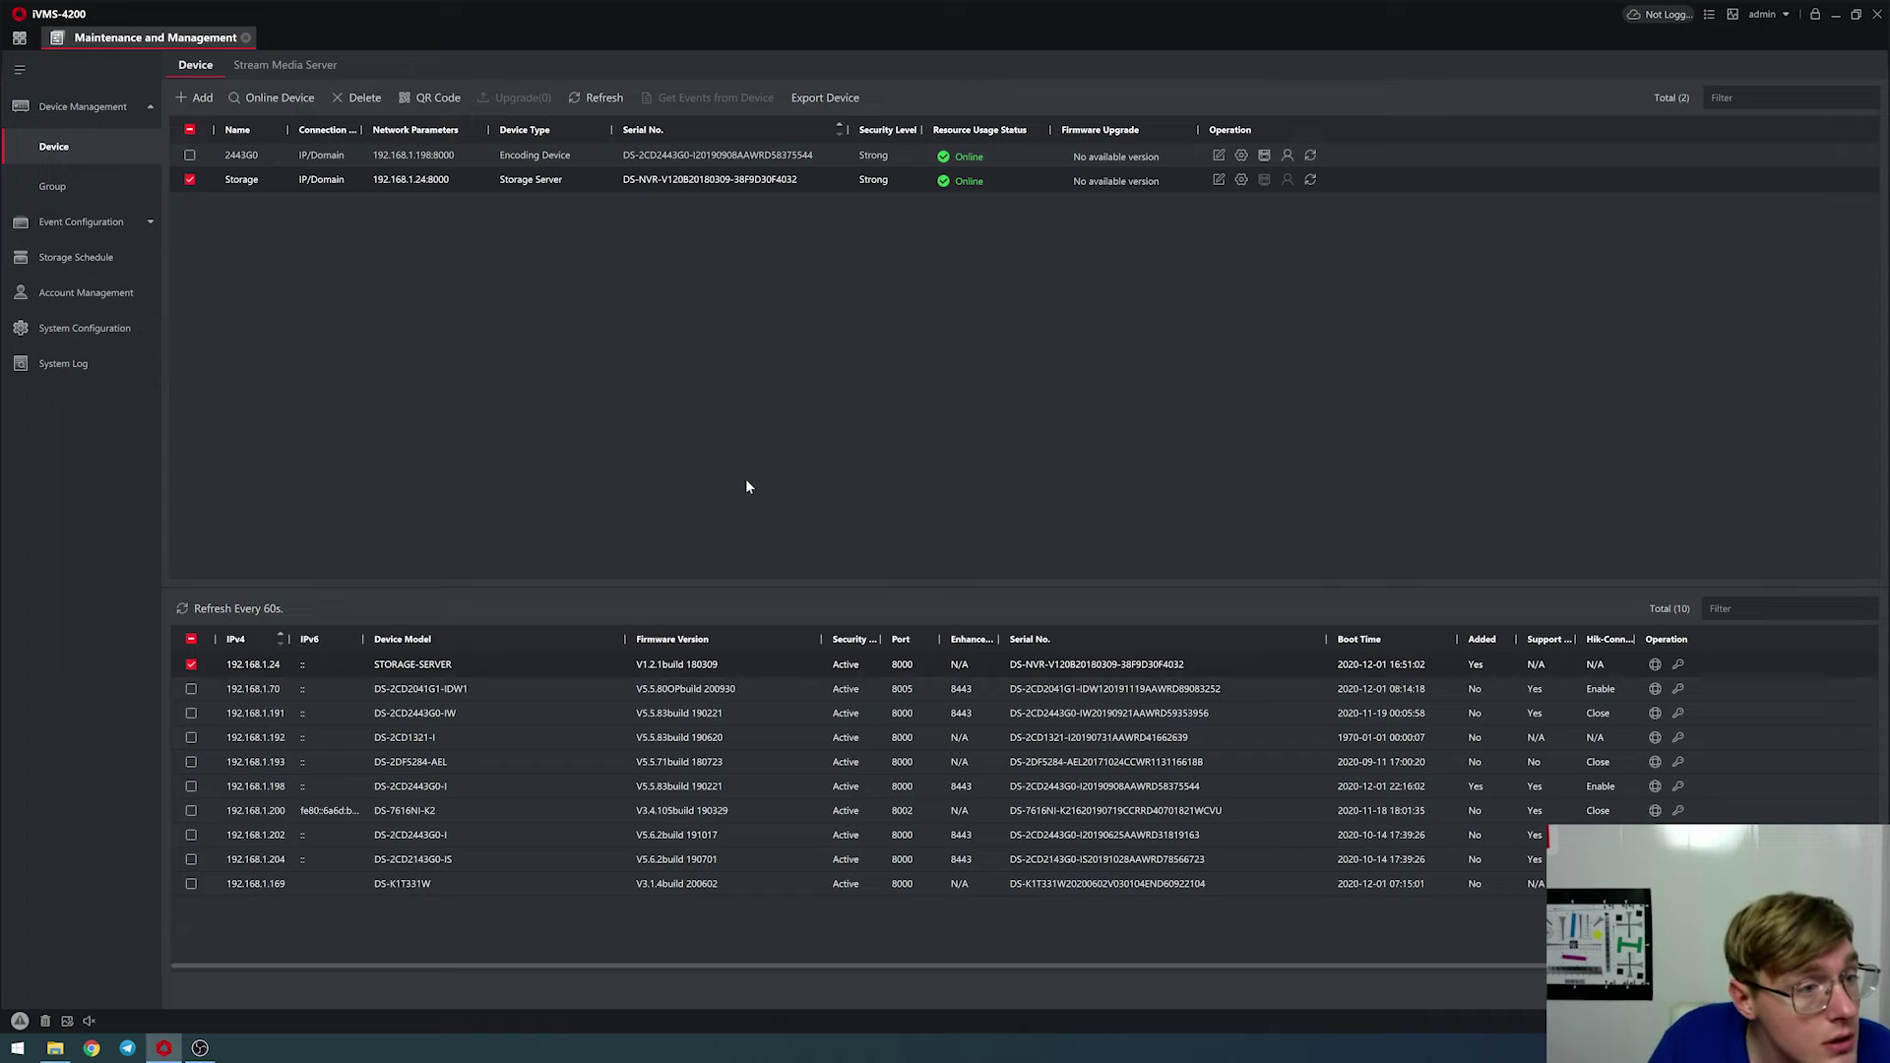
Bring up the Storage Schedule page for Camera1_2443G0
left_click(95, 259)
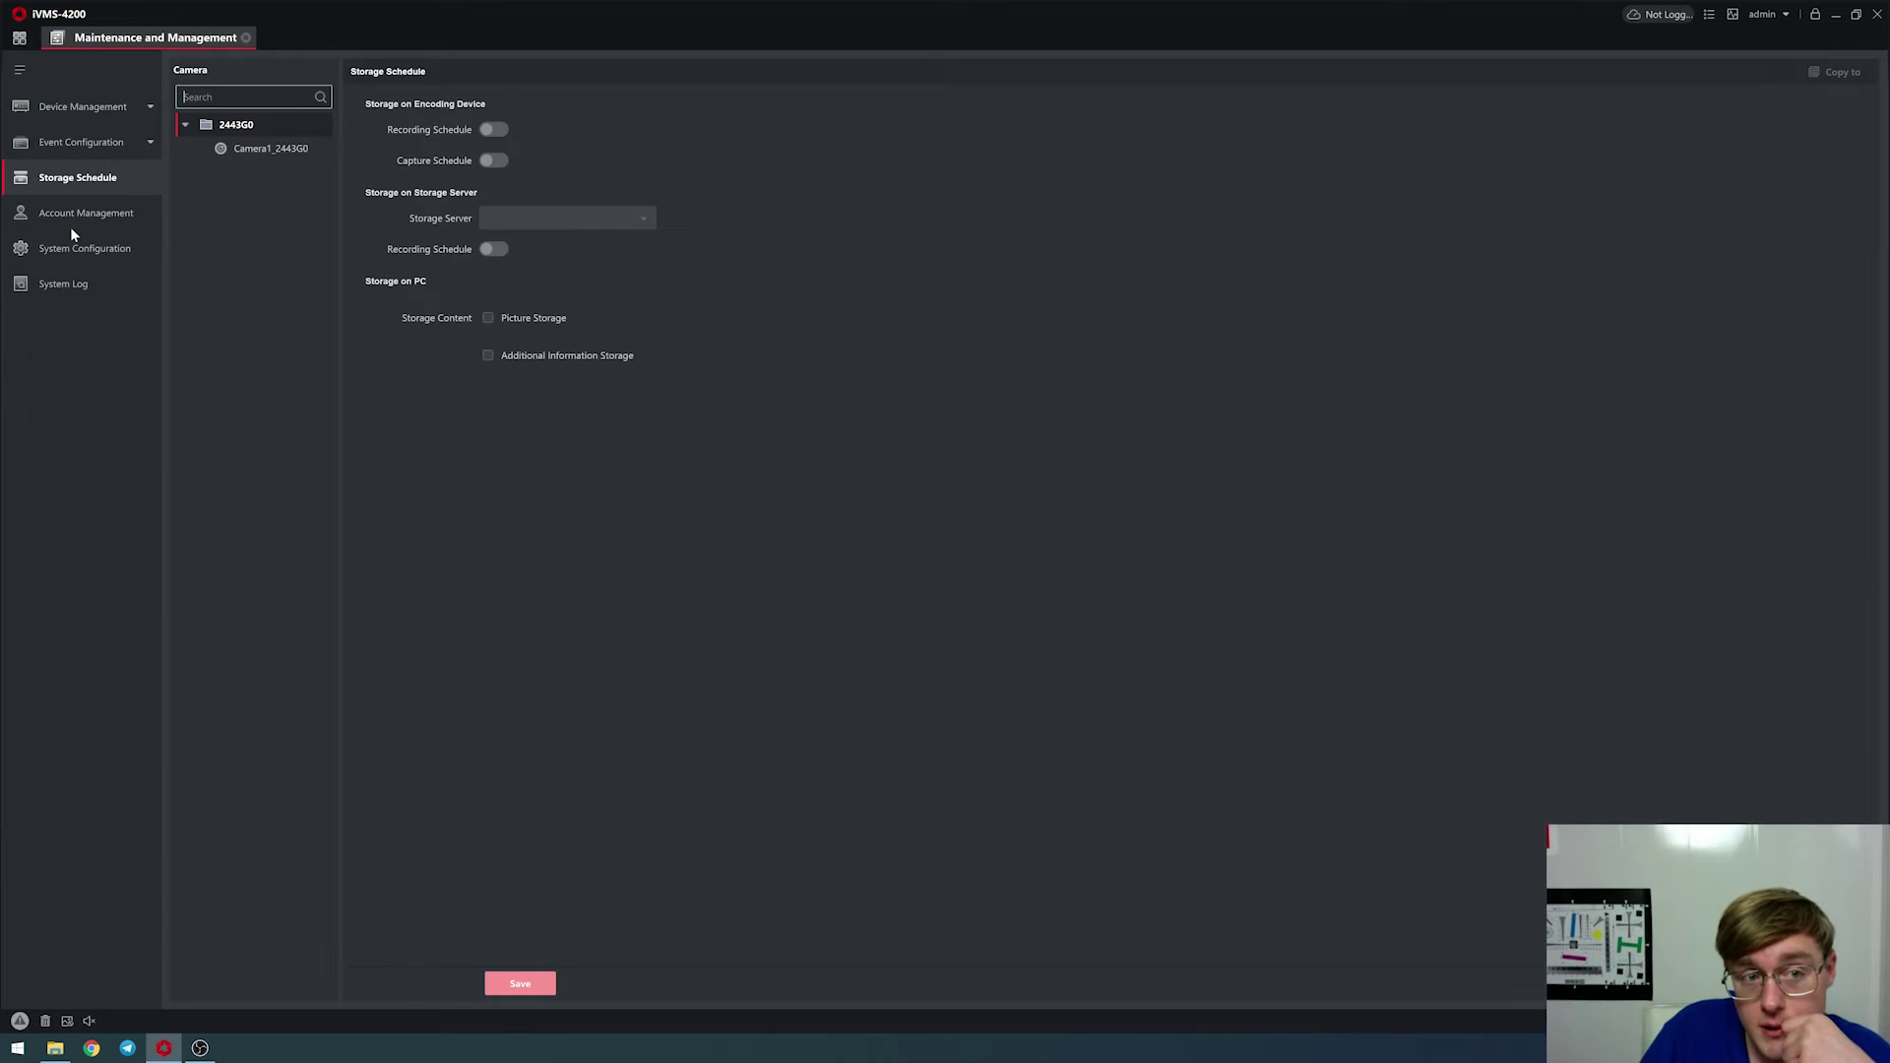
left_click(264, 152)
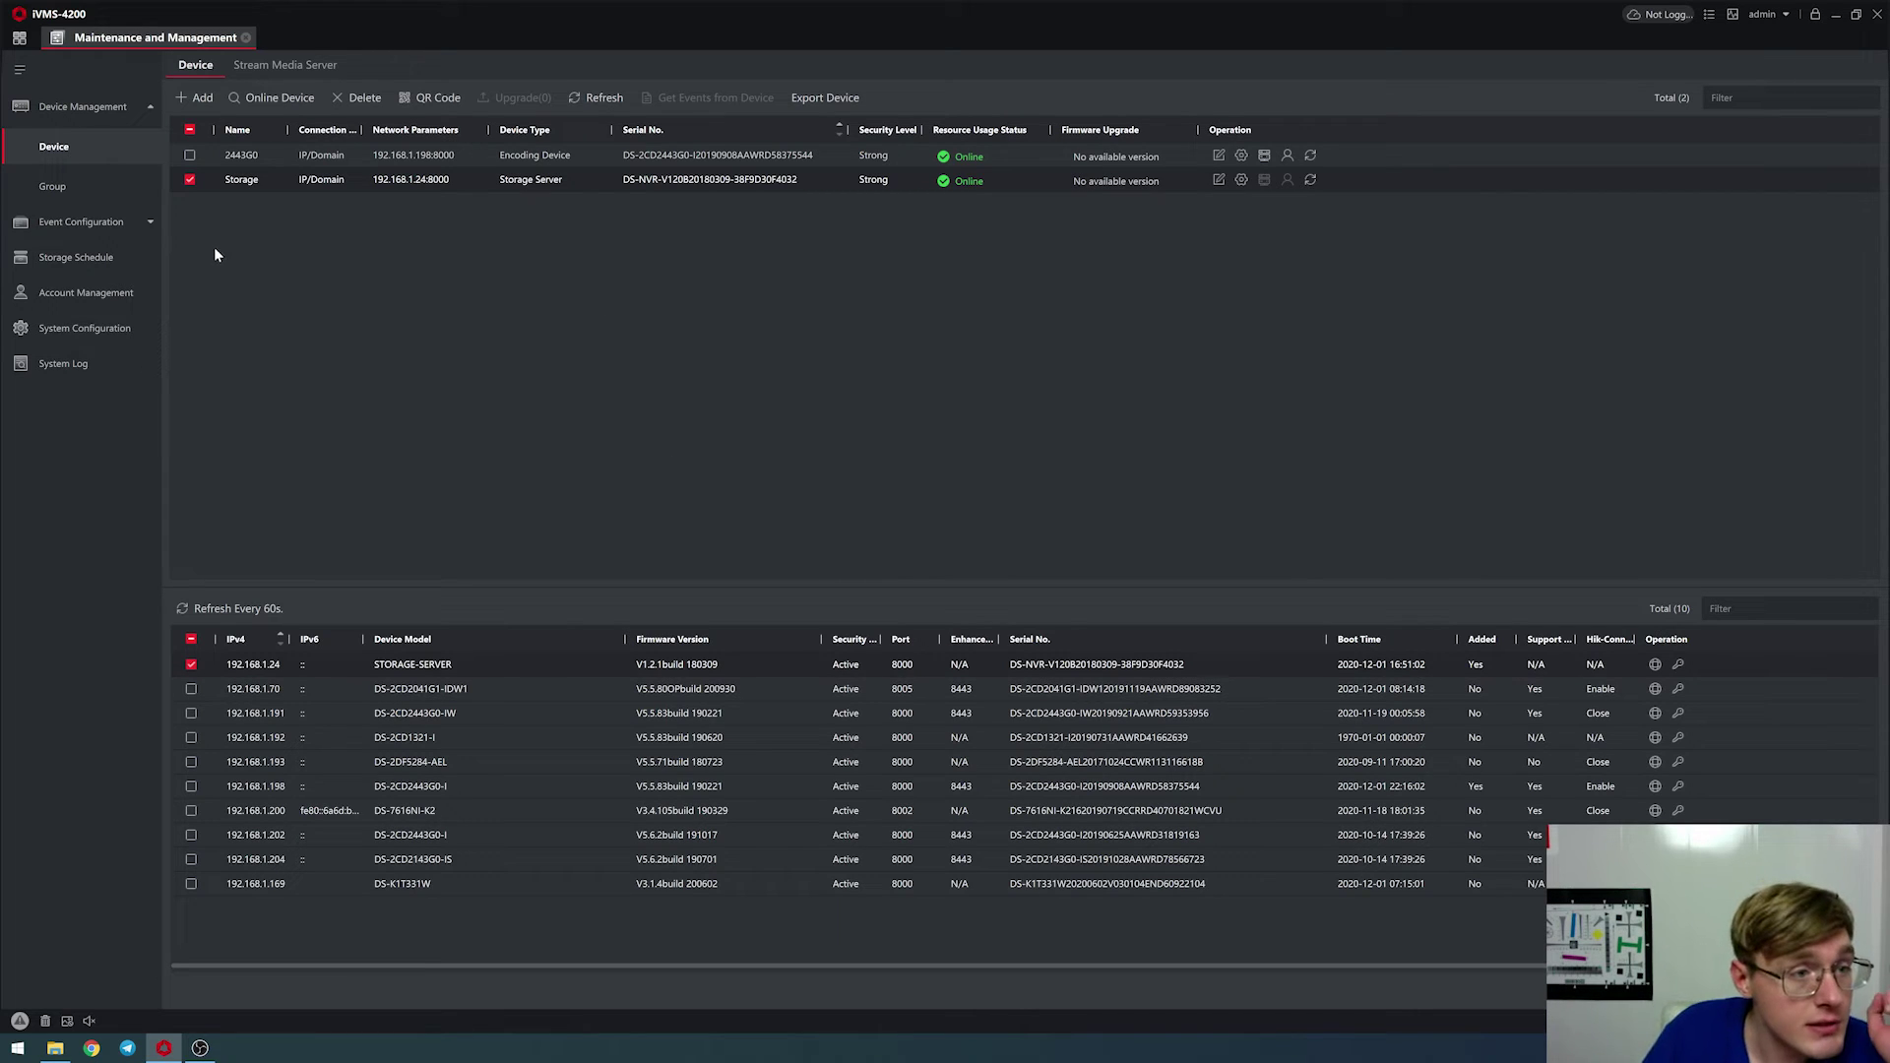
left_click(118, 258)
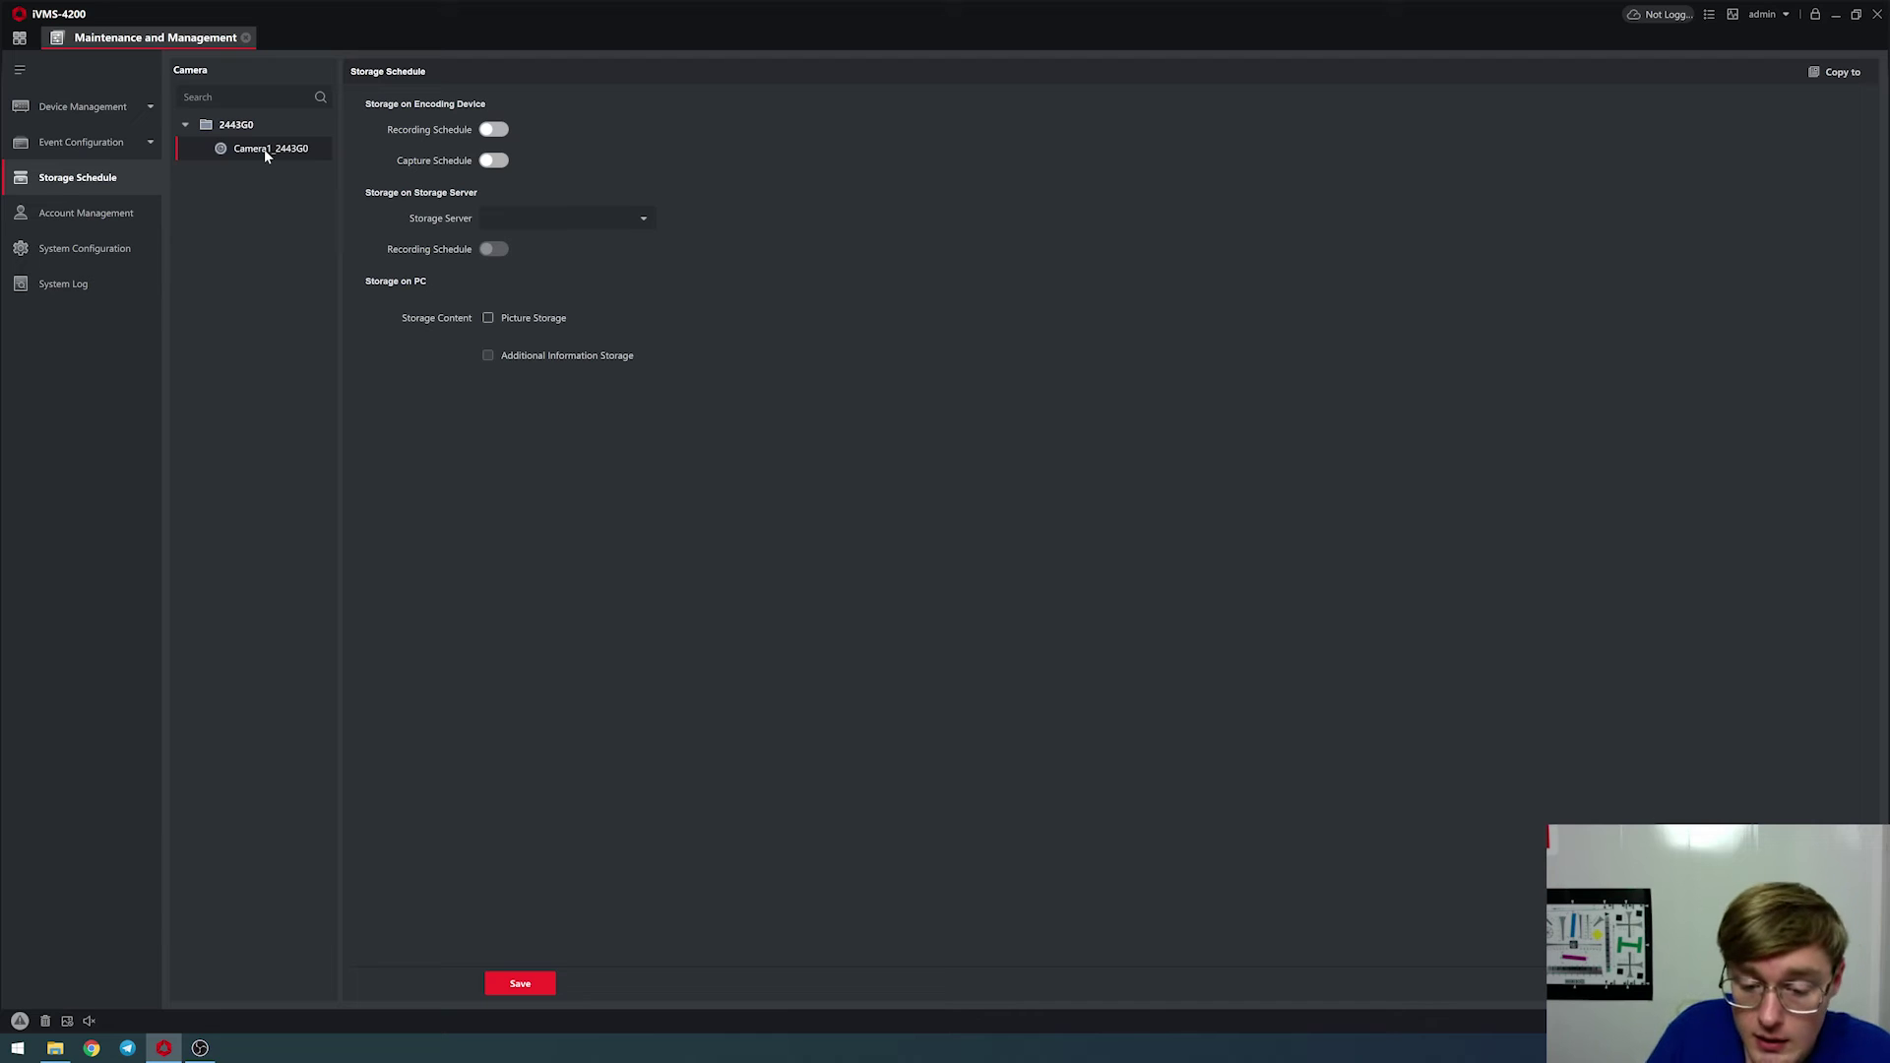
Assign Storage as Camera1_2443G0's storage server and switch recording on
left_click(600, 218)
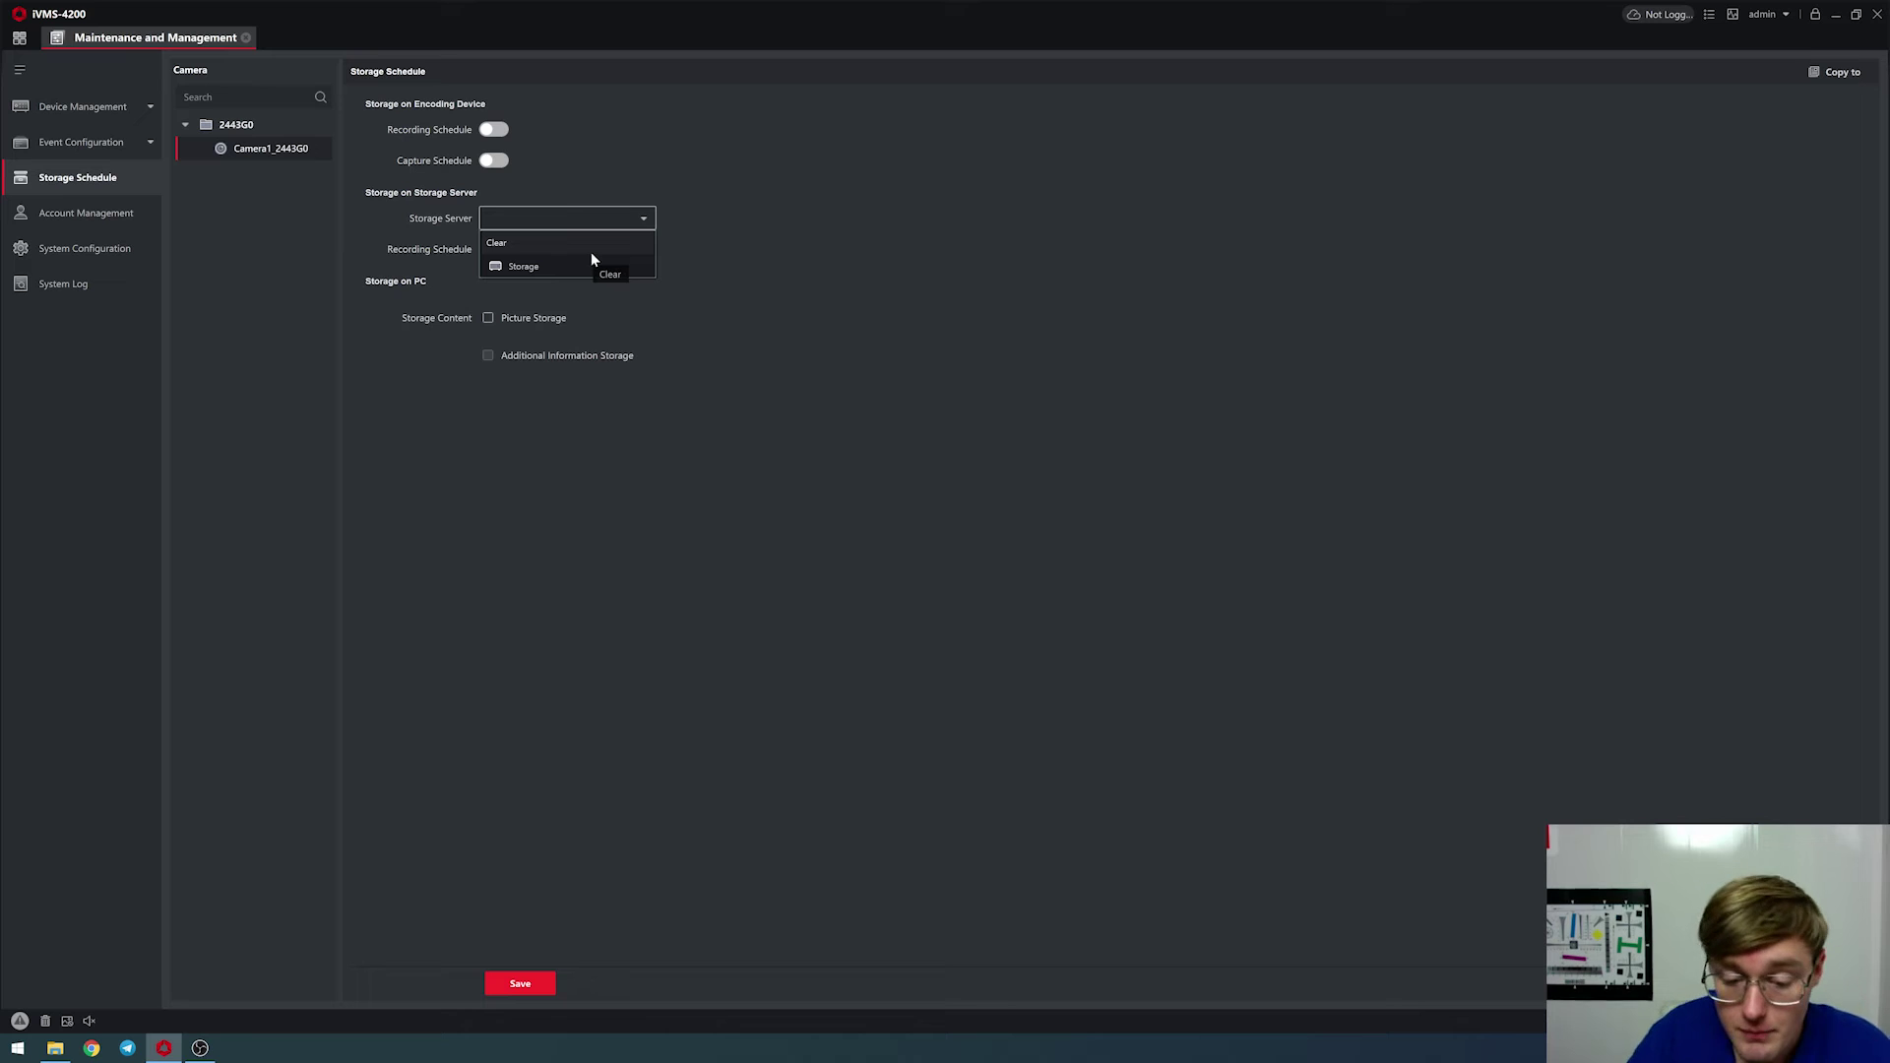
left_click(522, 266)
left_click(494, 250)
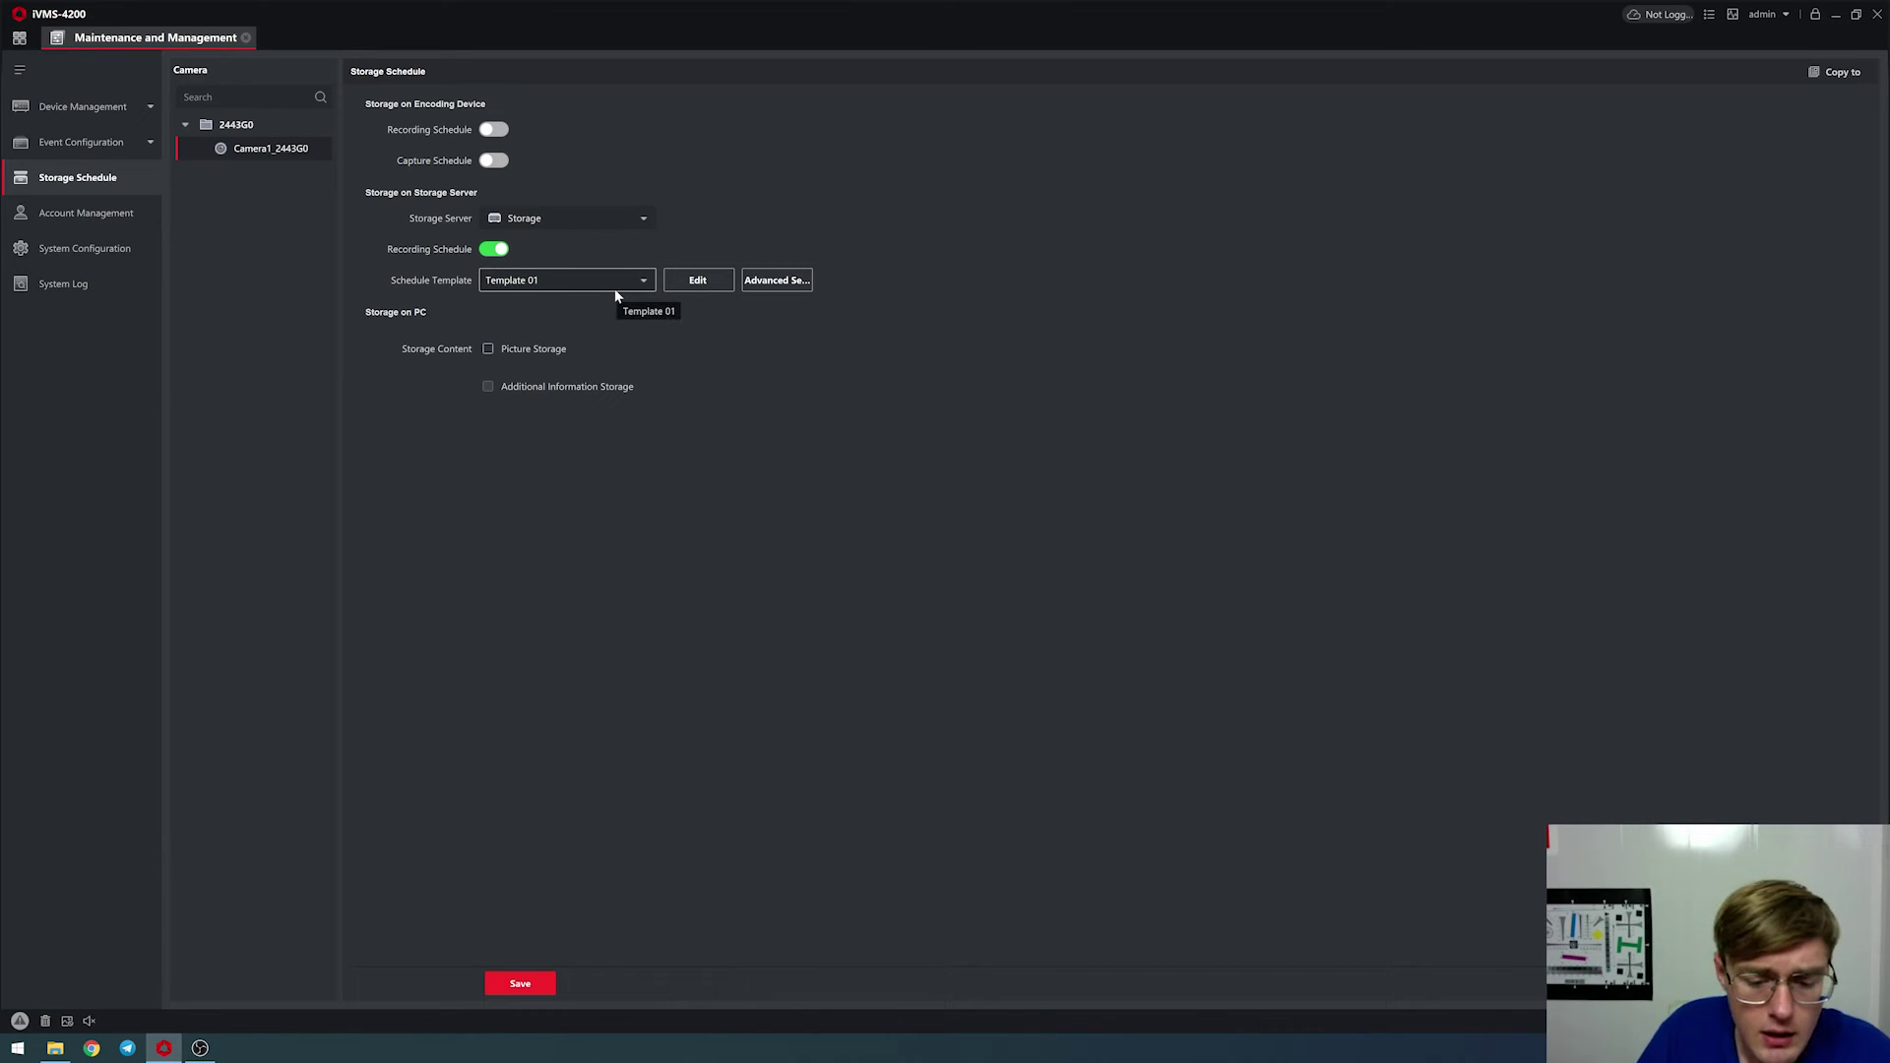
Apply the All-day Template to the recording schedule and save it
left_click(581, 283)
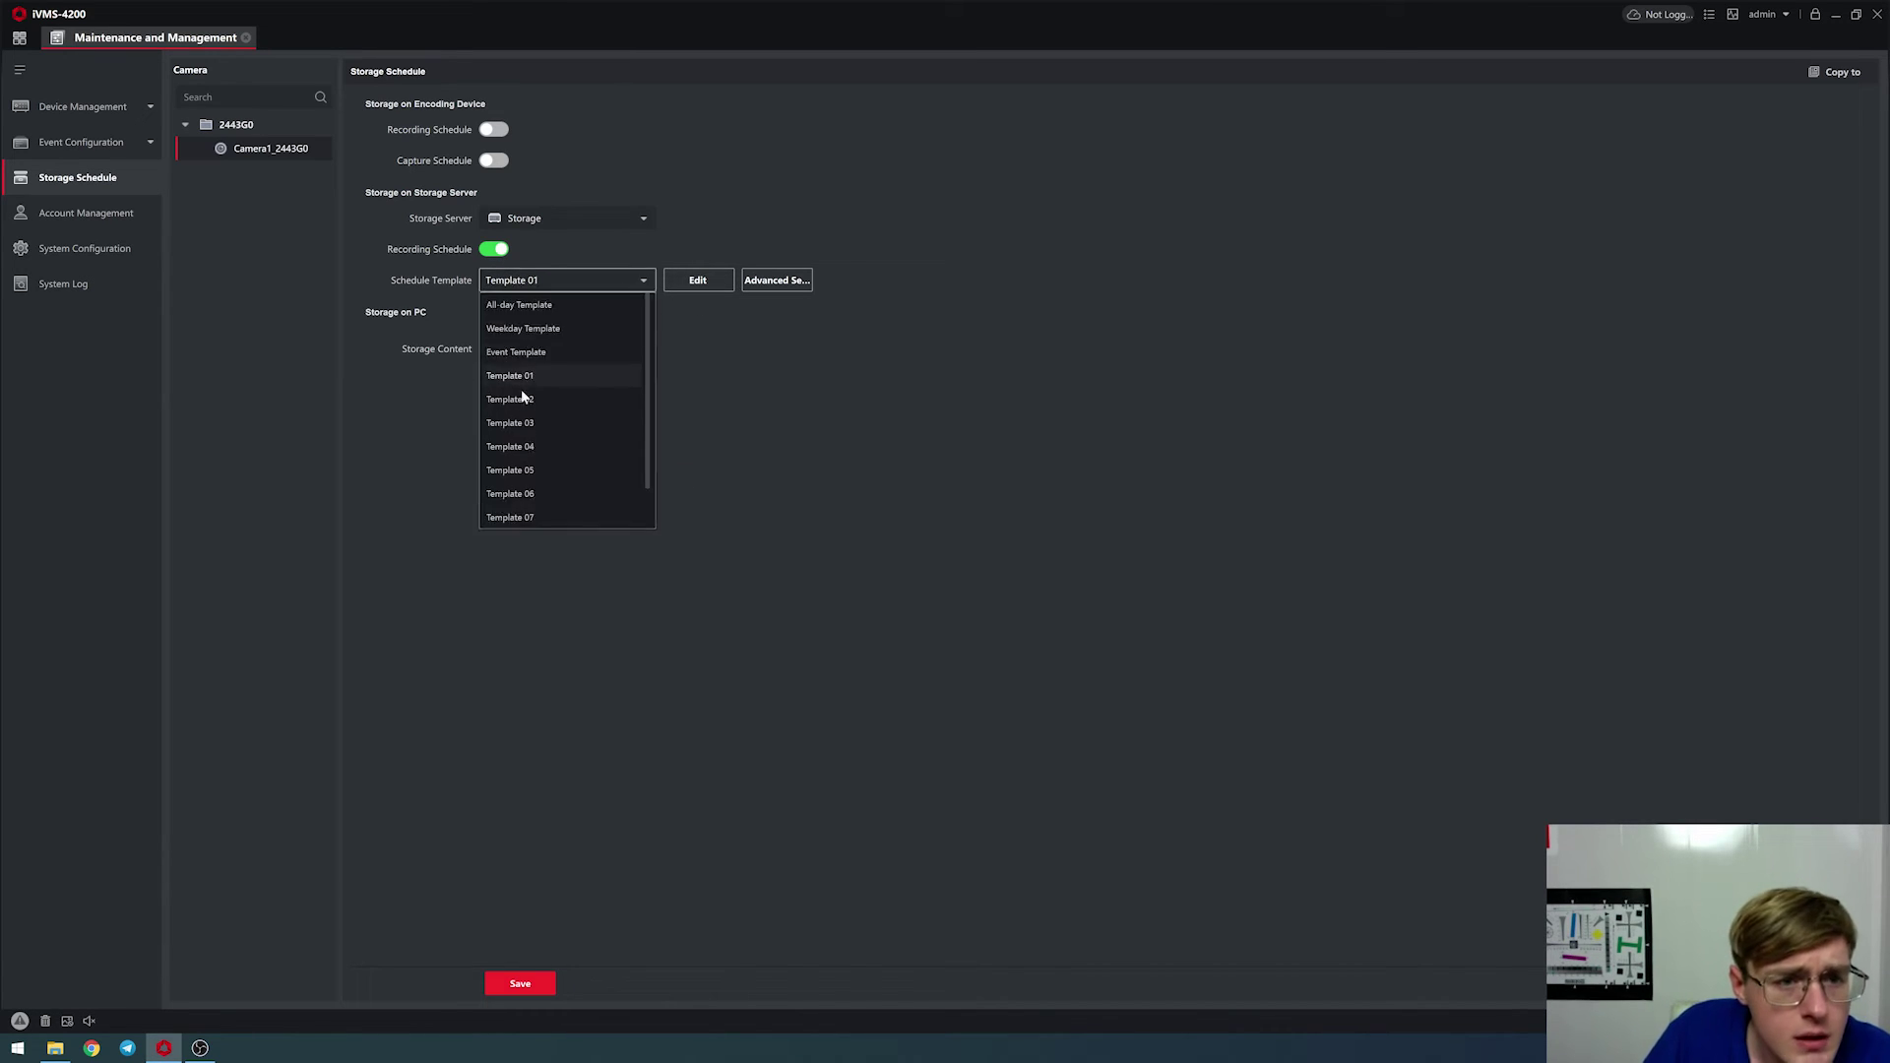
left_click(518, 307)
left_click(696, 285)
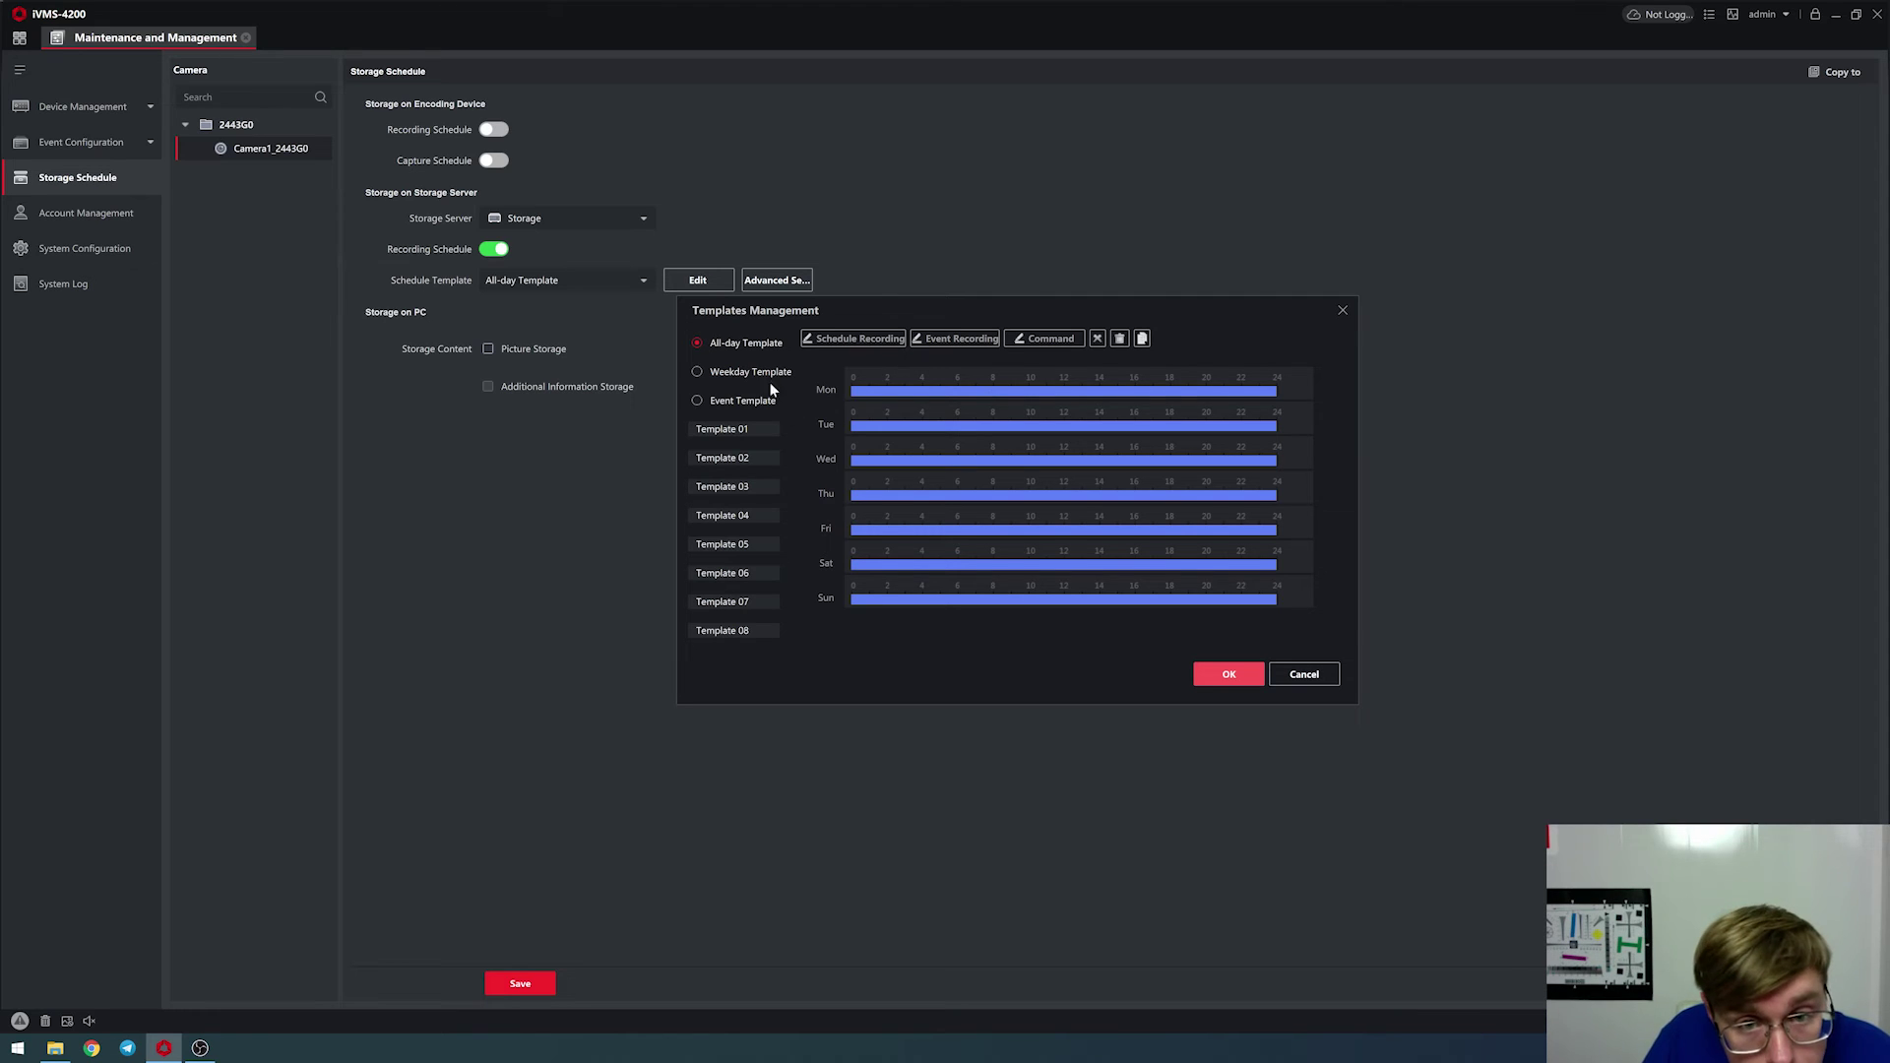
left_click(1240, 681)
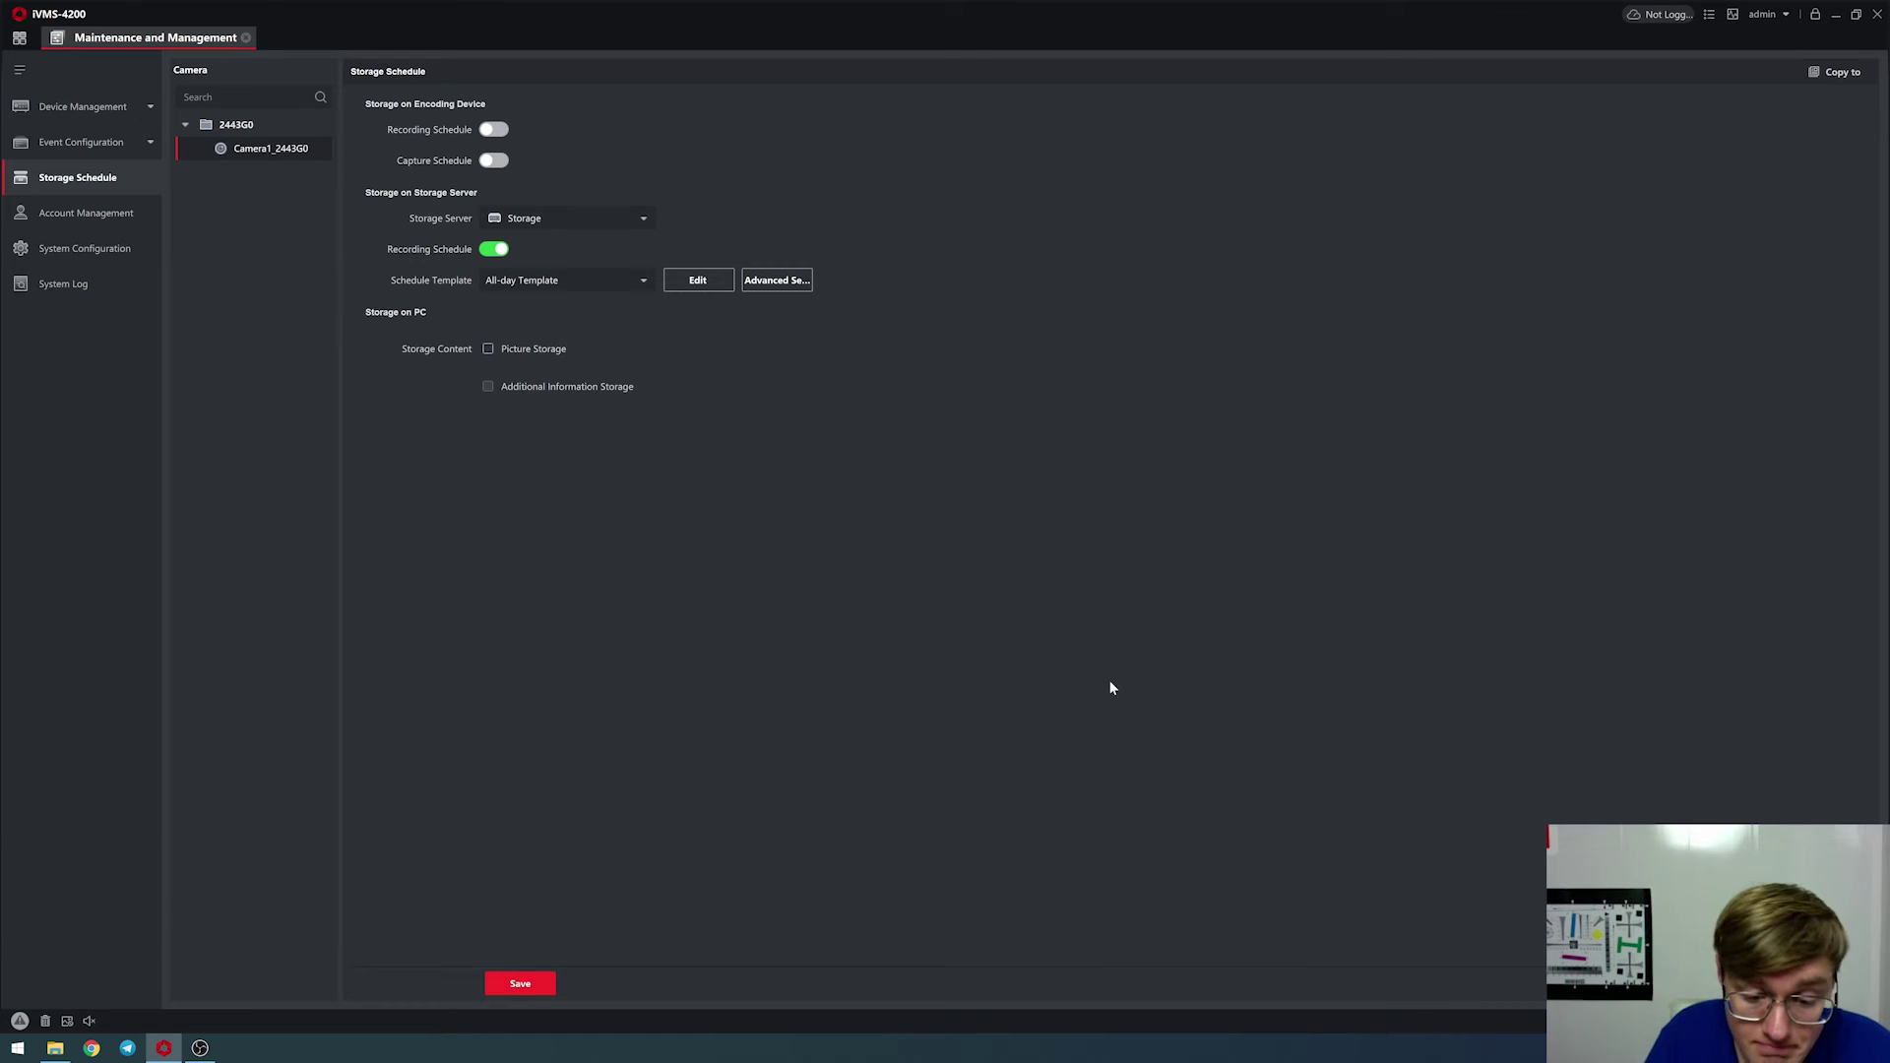
left_click(509, 985)
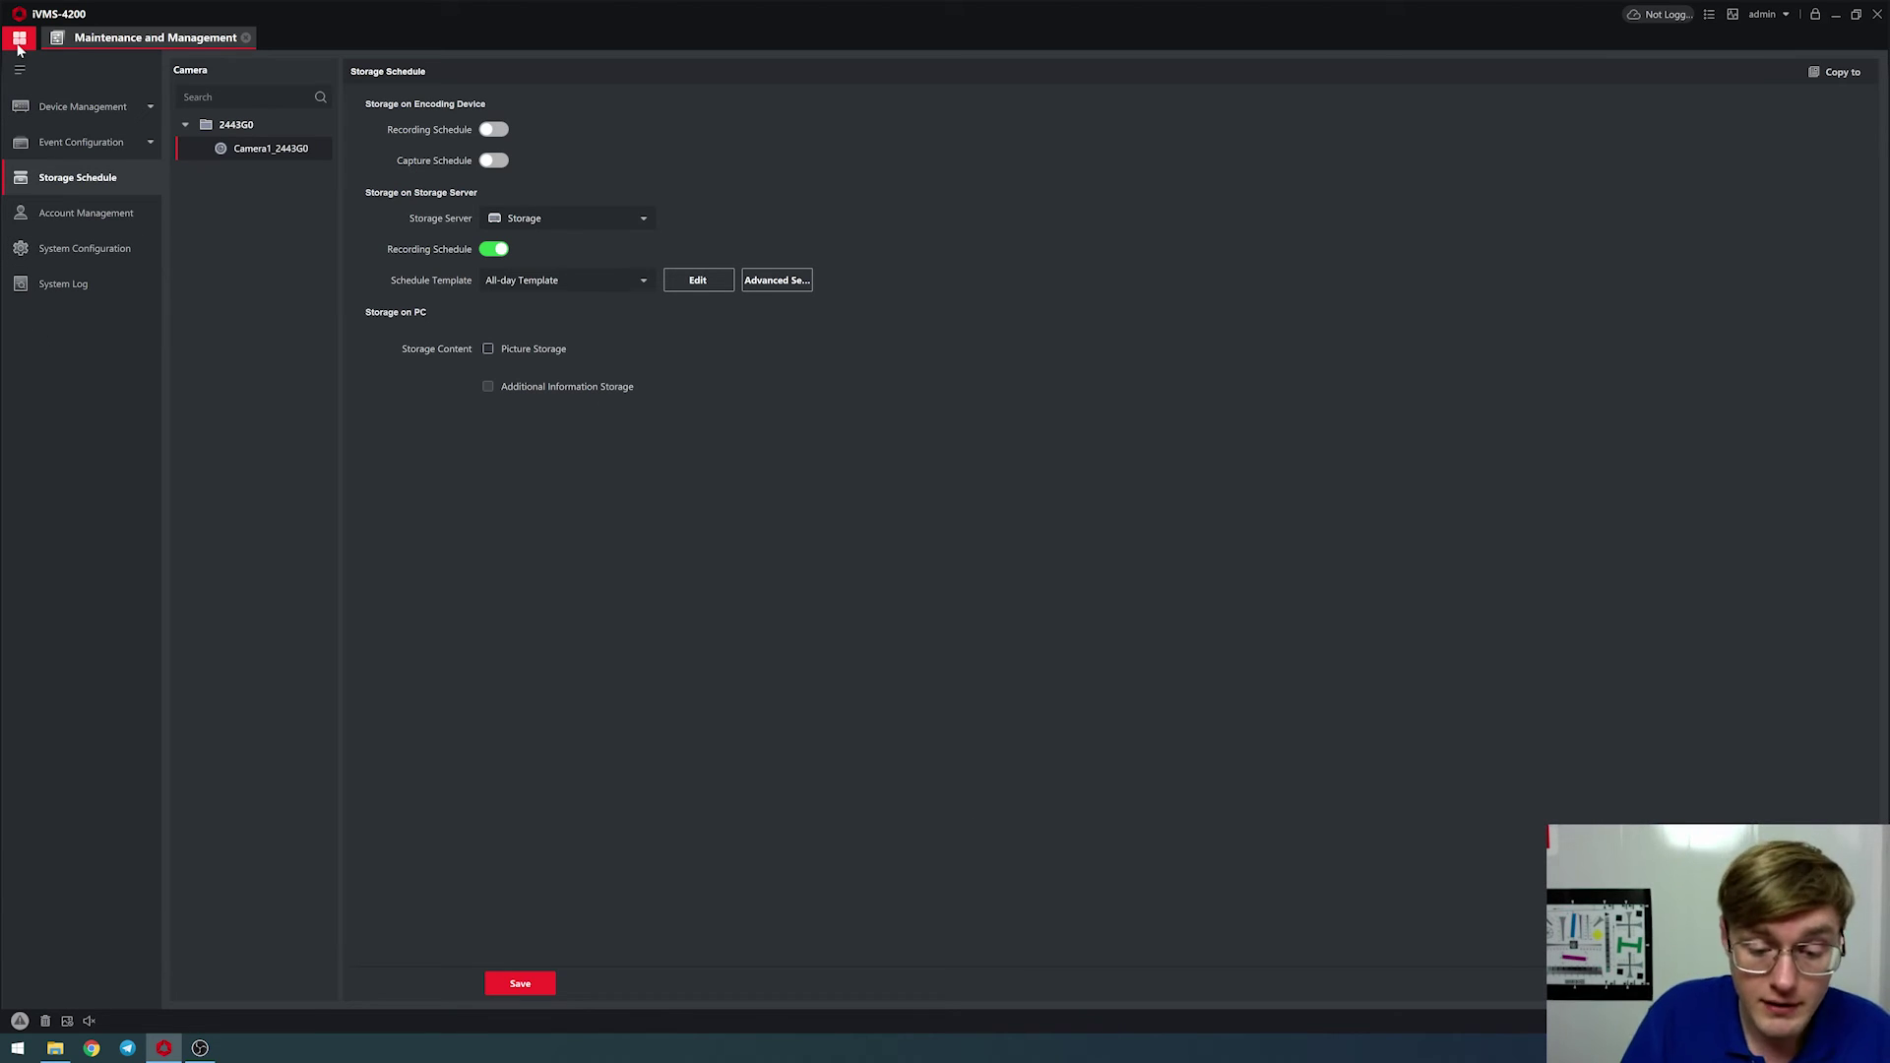
Play Camera1_2443G0's 12-01-2020 recording in Remote Playback, allowing the player through the firewall
left_click(18, 39)
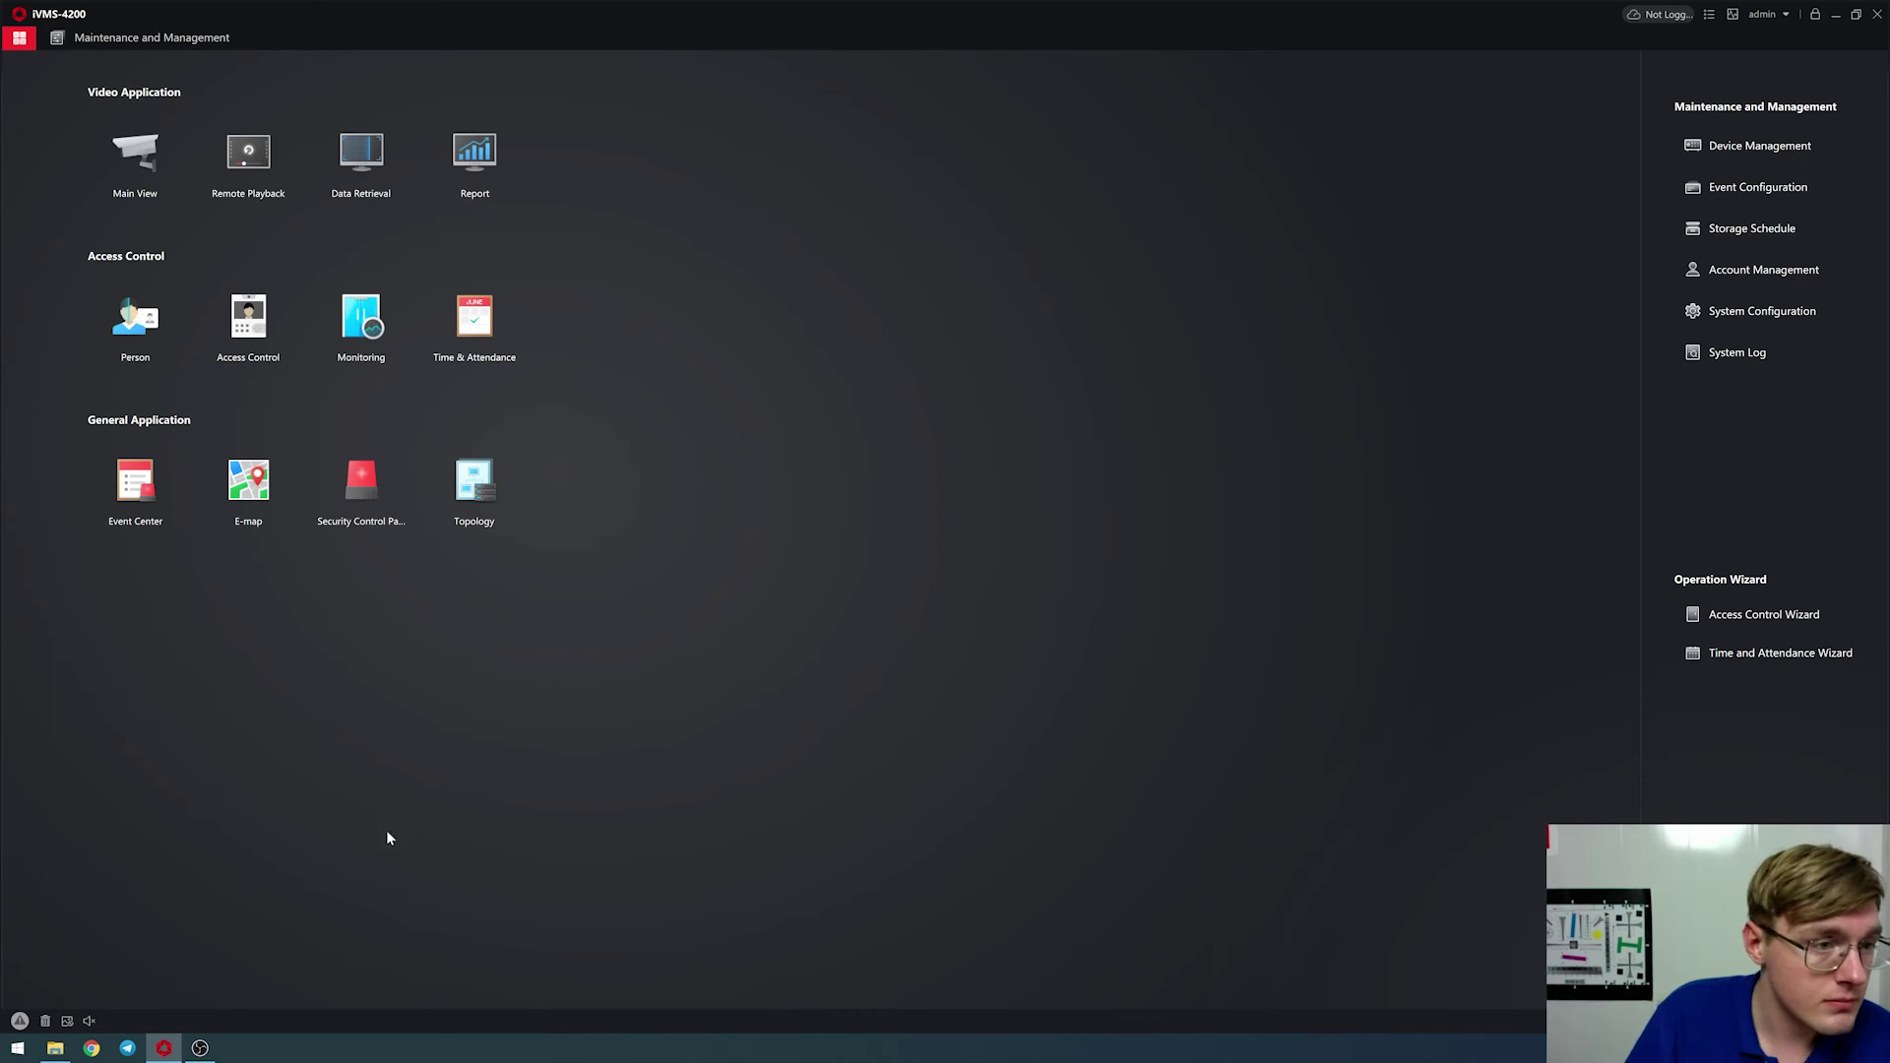
left_click(212, 160)
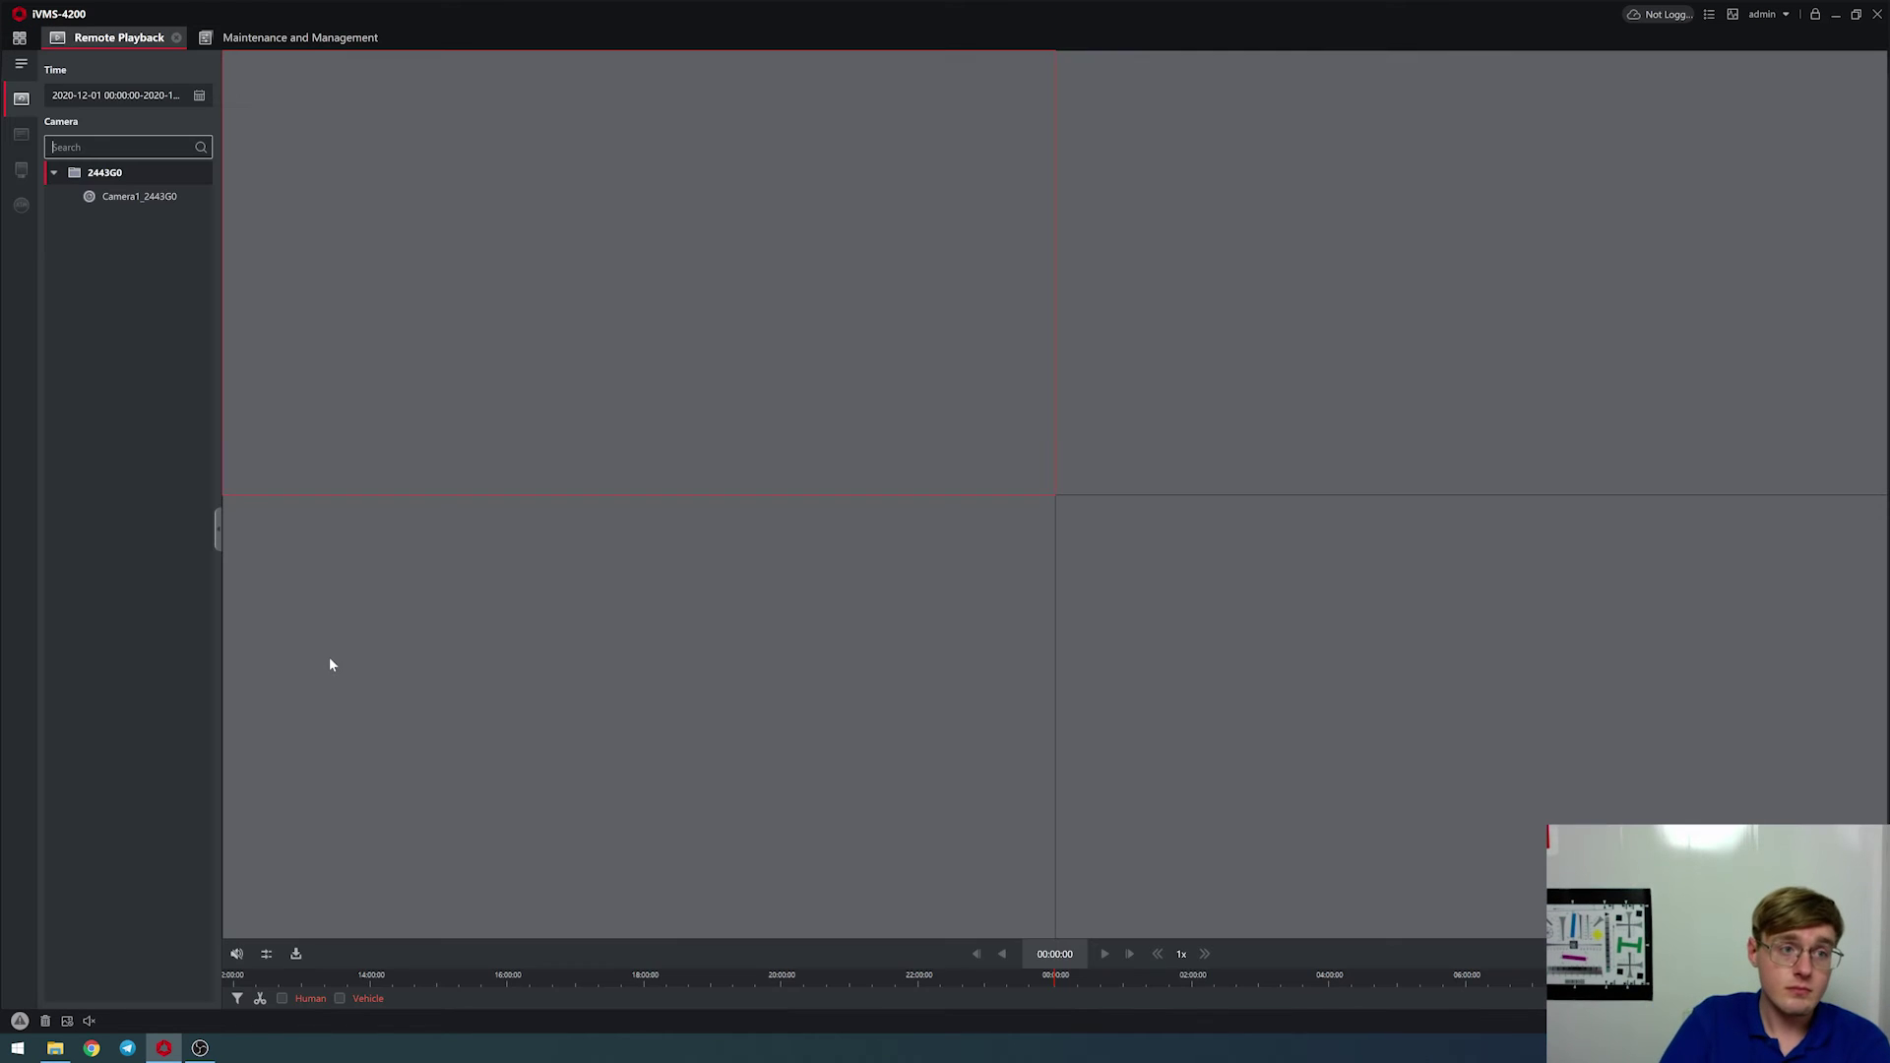
left_click(125, 201)
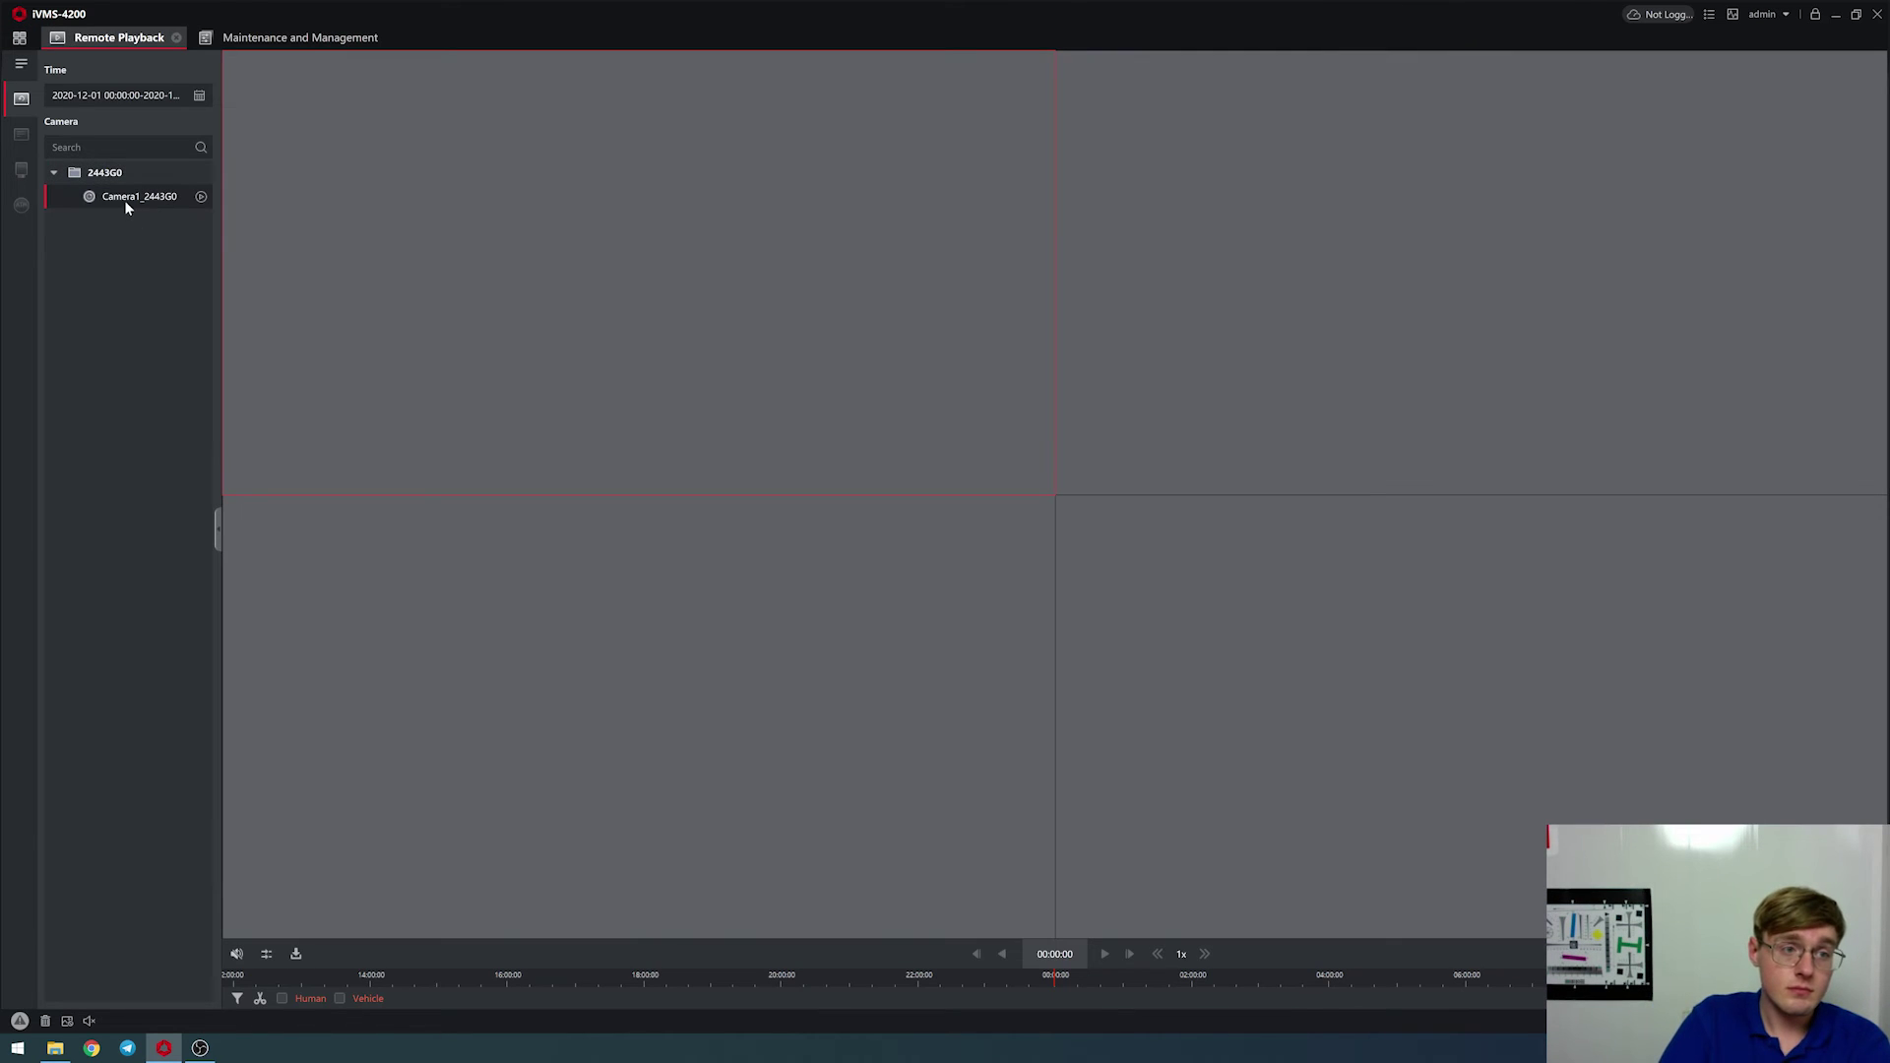
left_click(201, 197)
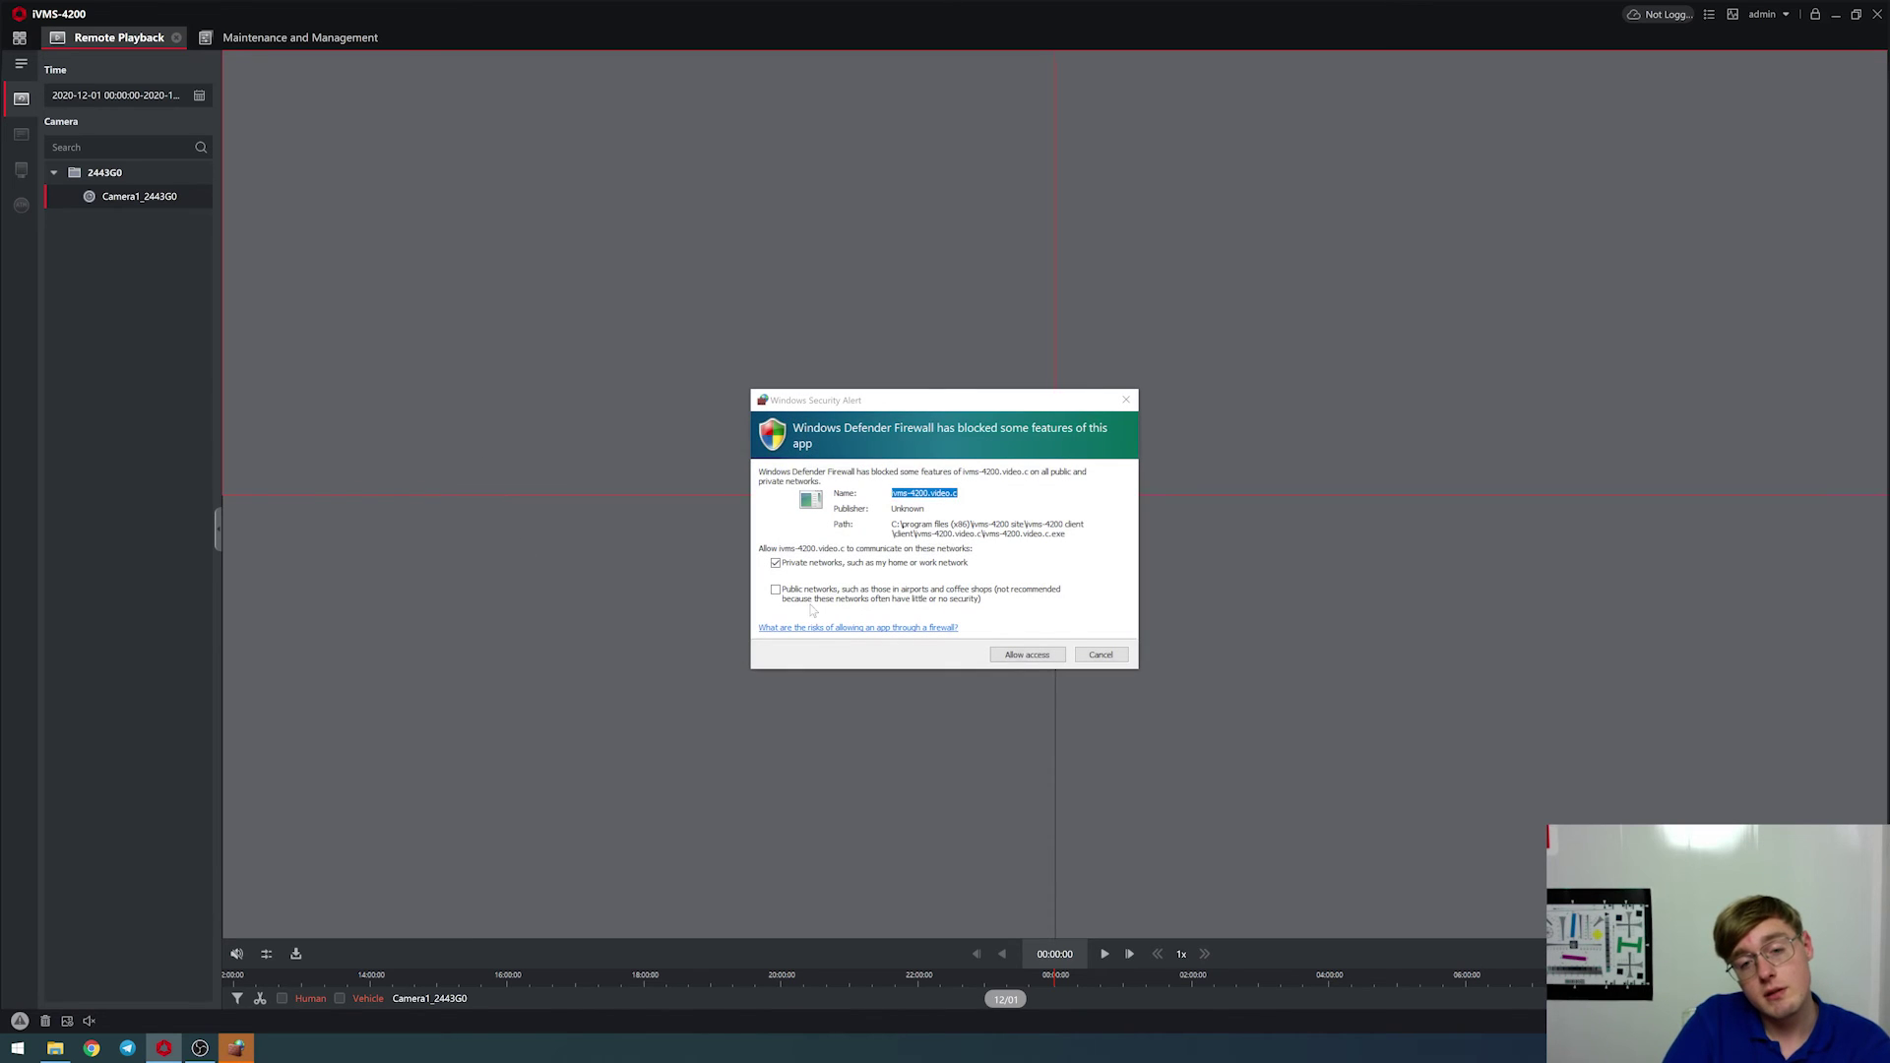
left_click(1027, 654)
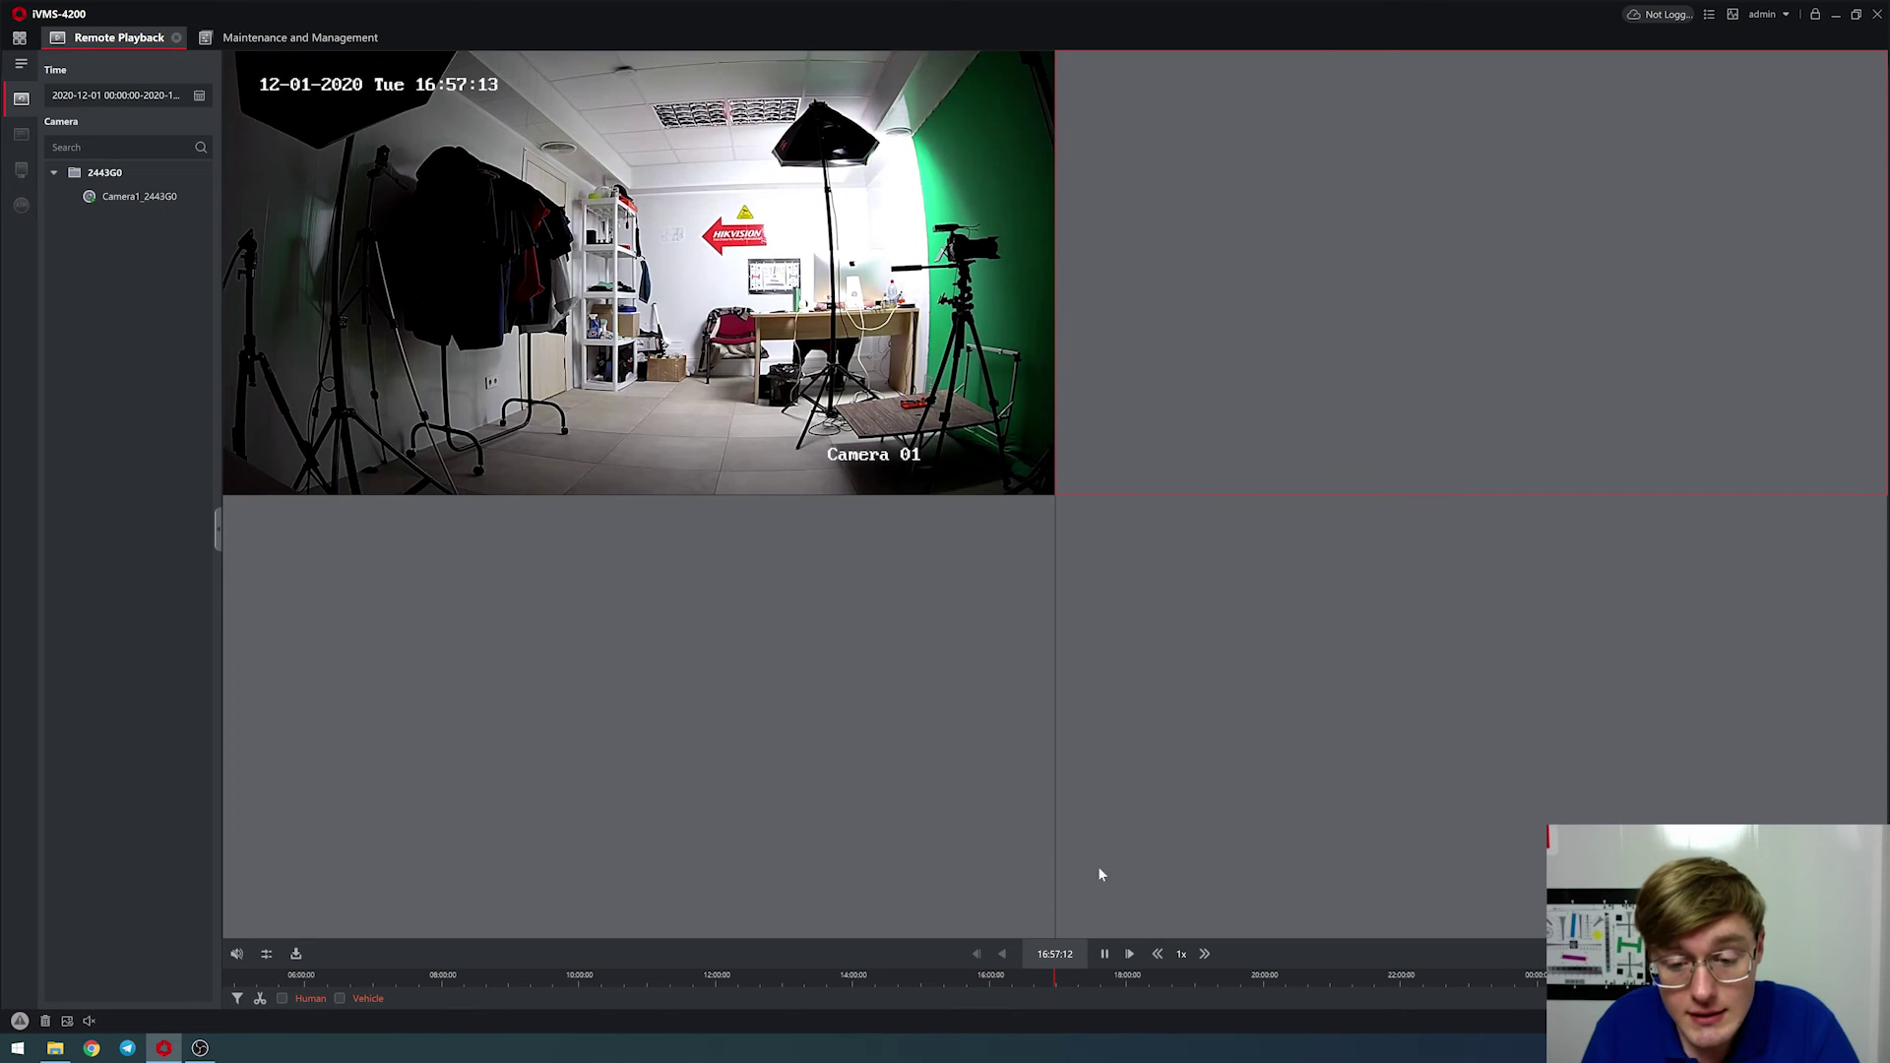
left_click(878, 459)
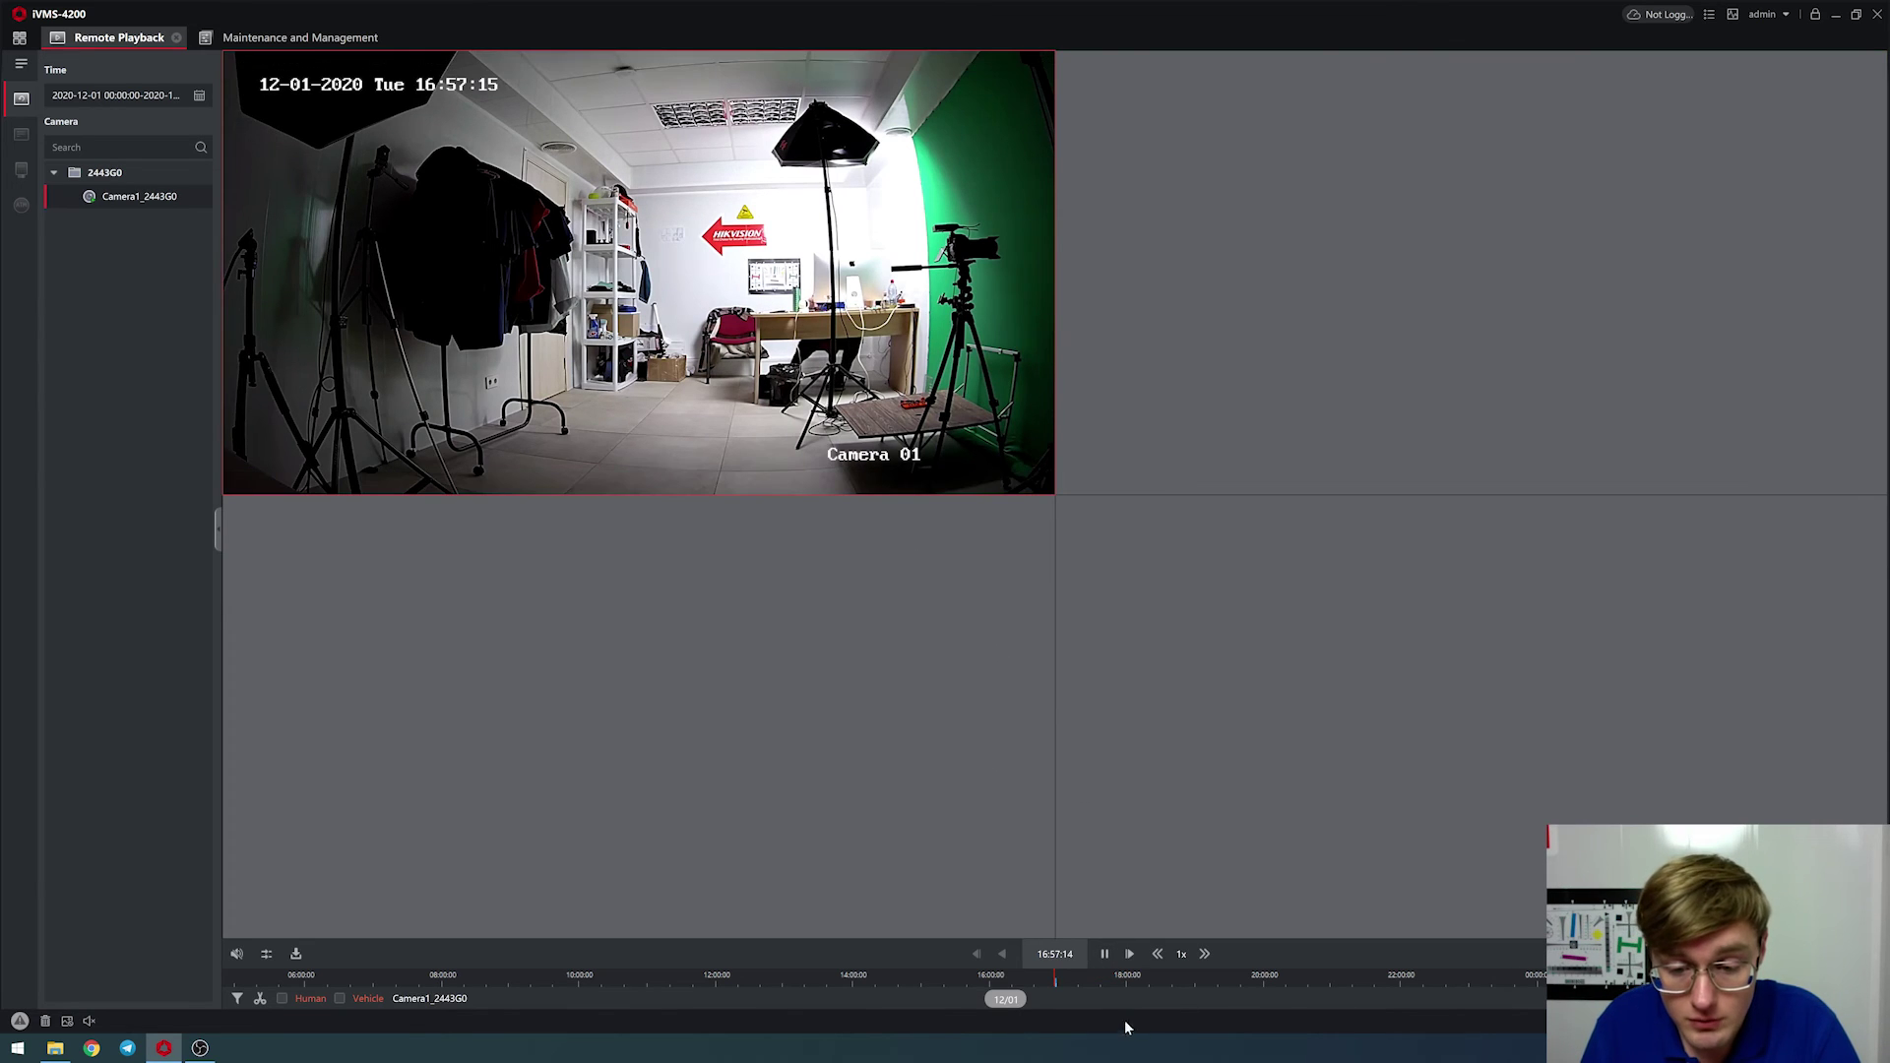
scroll(1090, 991, "up", 5)
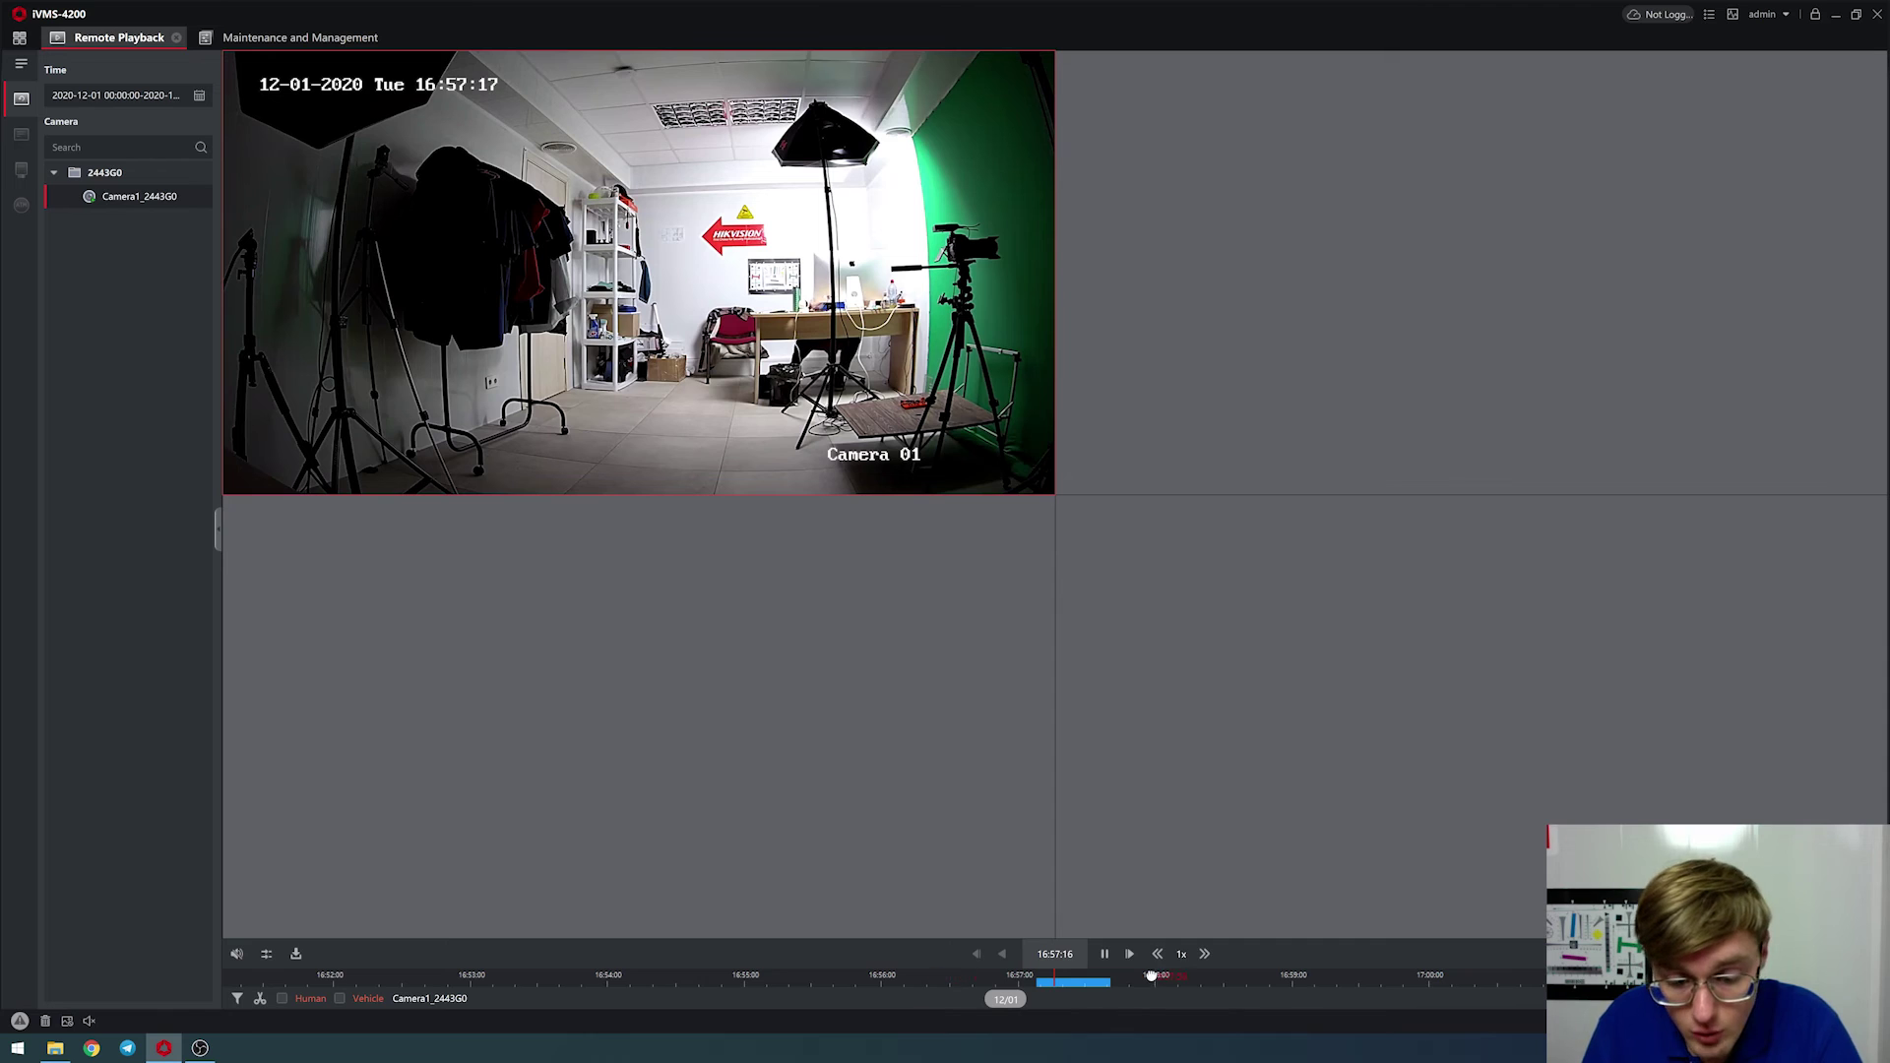
Seek Camera1's timeline to 16:57:45, then back to about 16:57:14
mouse_move(1151, 975)
left_mouse_down()
mouse_move(1082, 979)
mouse_move(1159, 982)
left_mouse_up()
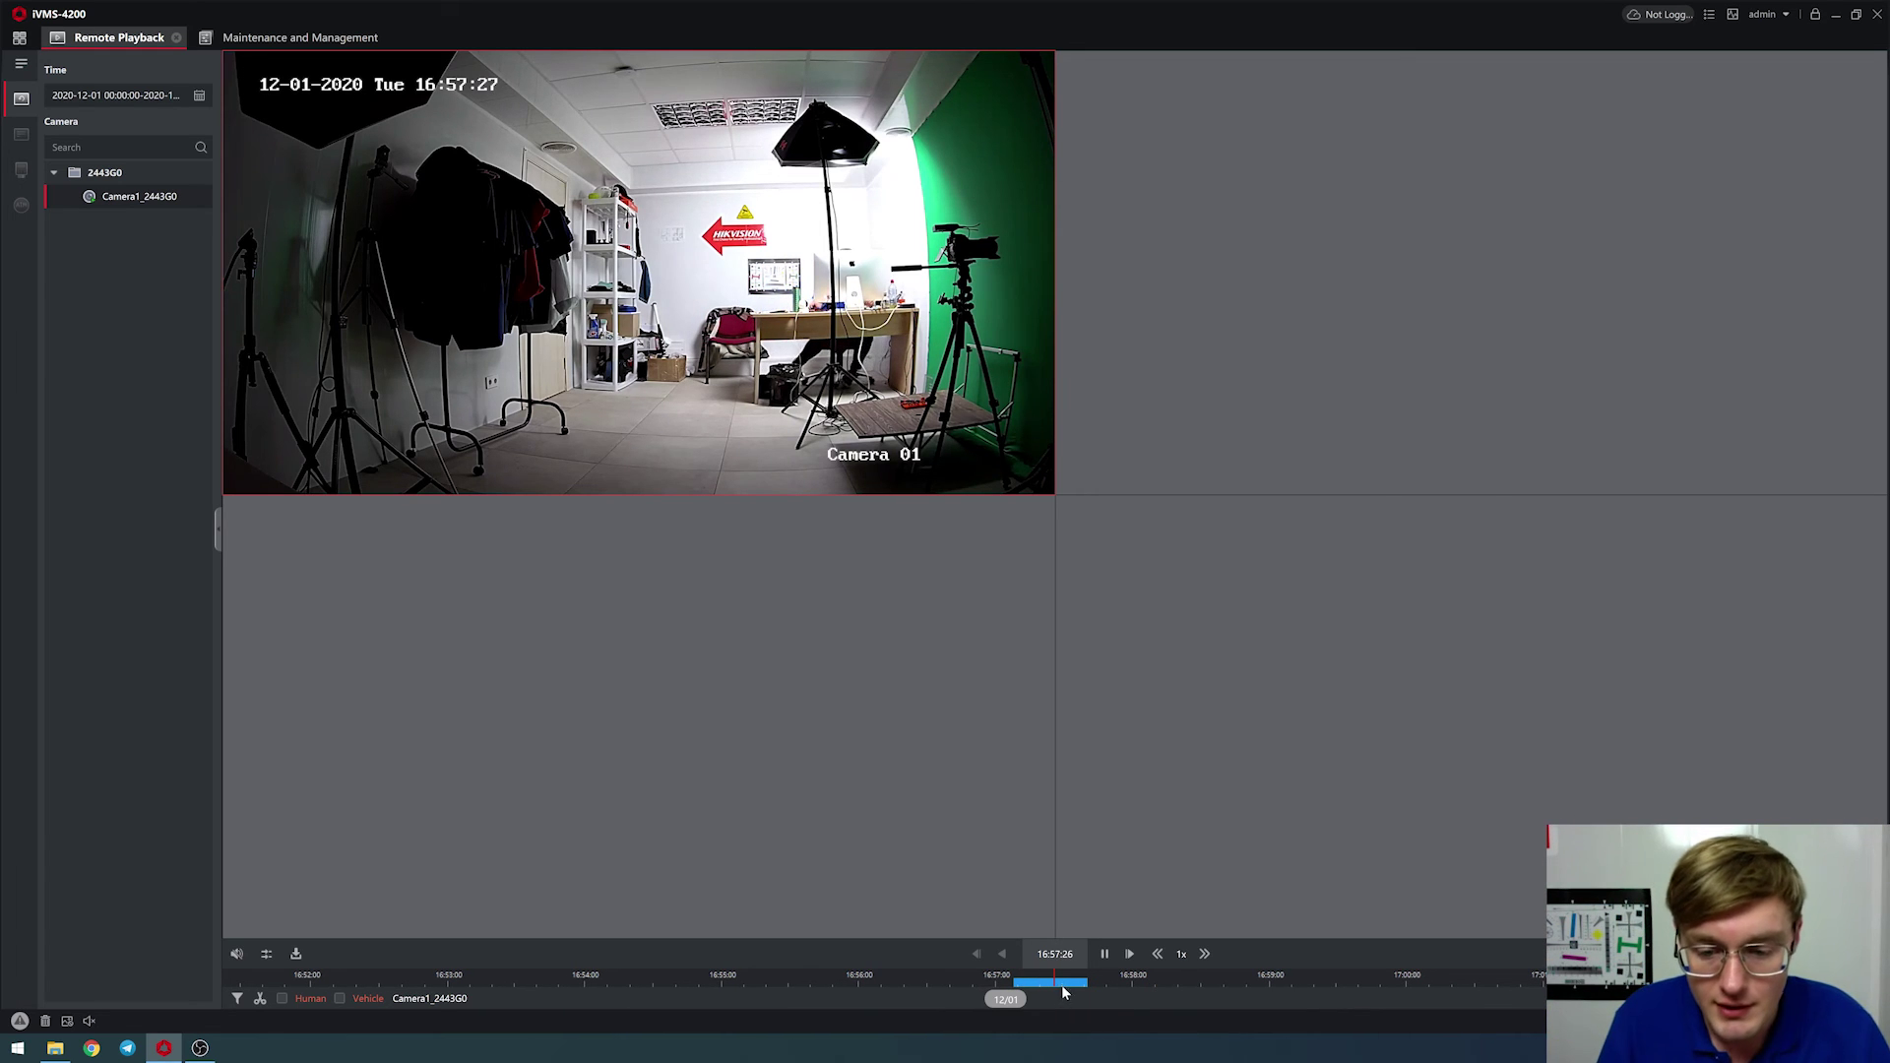
left_click_drag(1063, 983, 1094, 982)
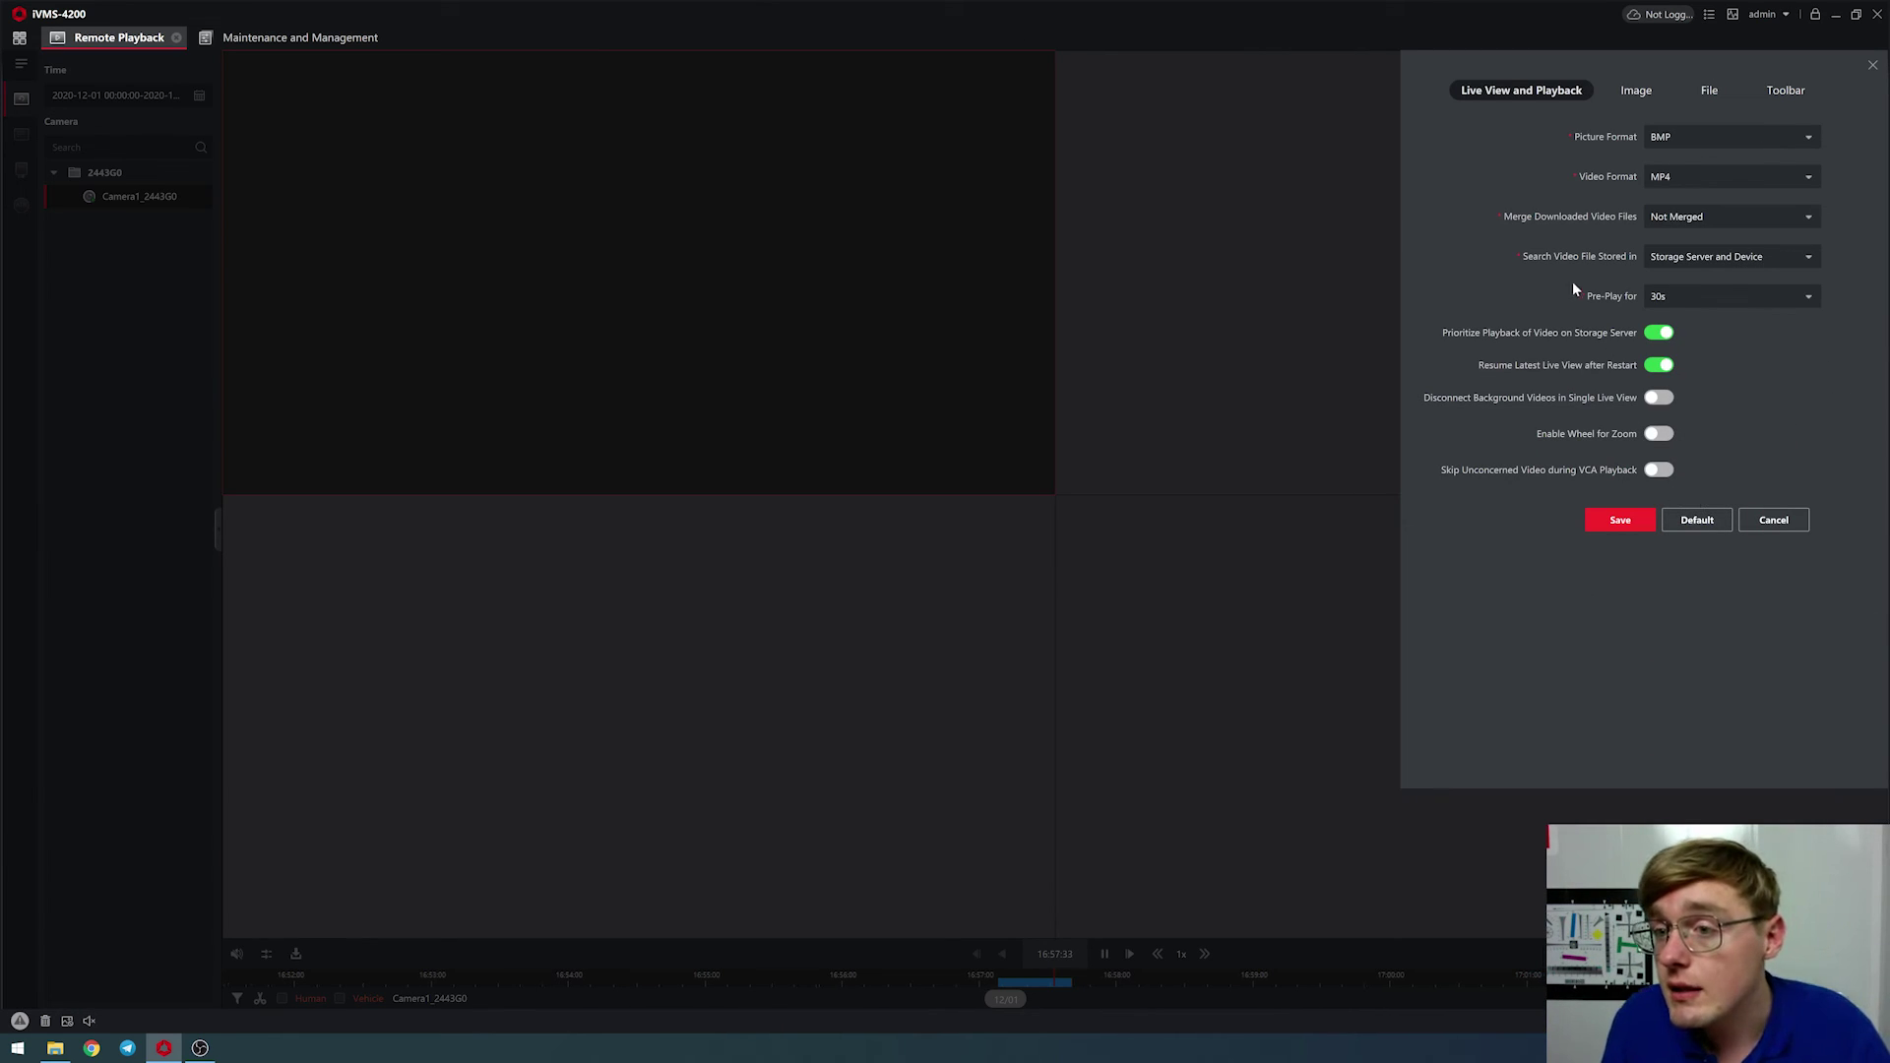
Set 'Search Video File Stored in' to Storage Server only and save
left_click(1685, 258)
left_click(1702, 300)
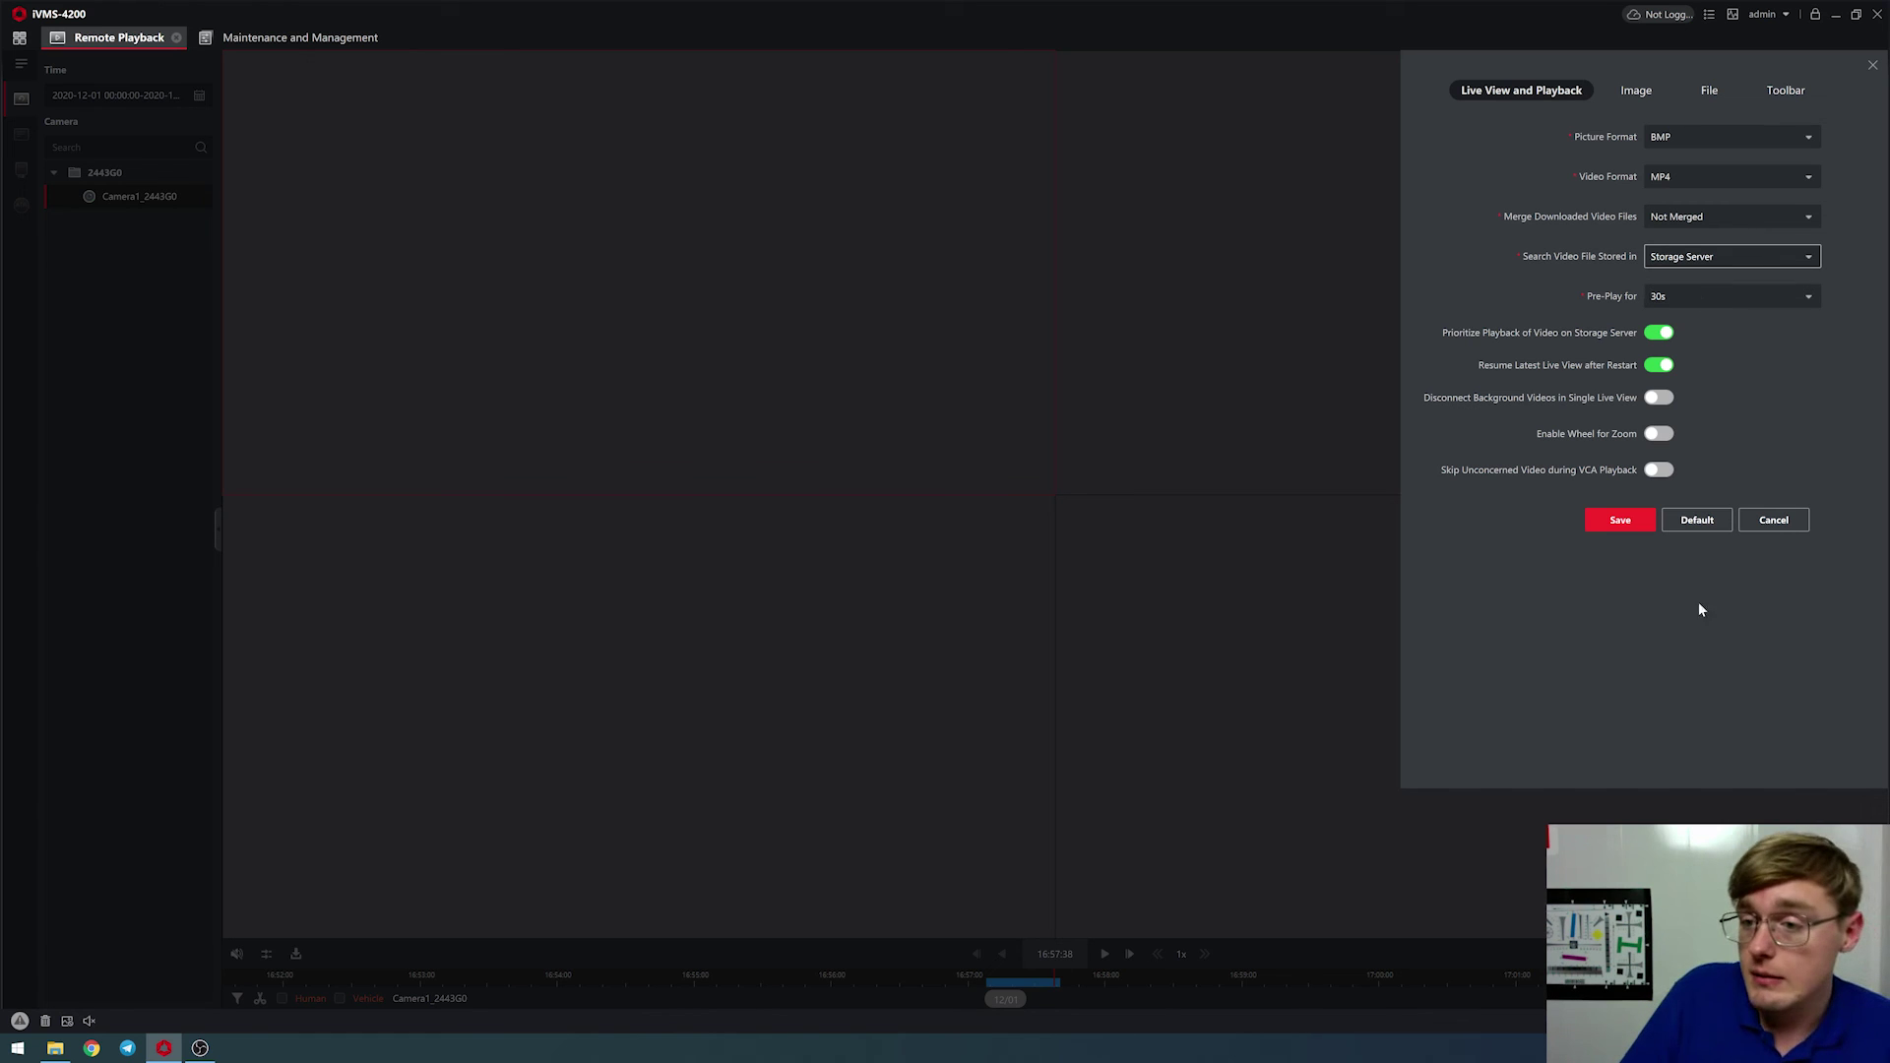
left_click(1636, 521)
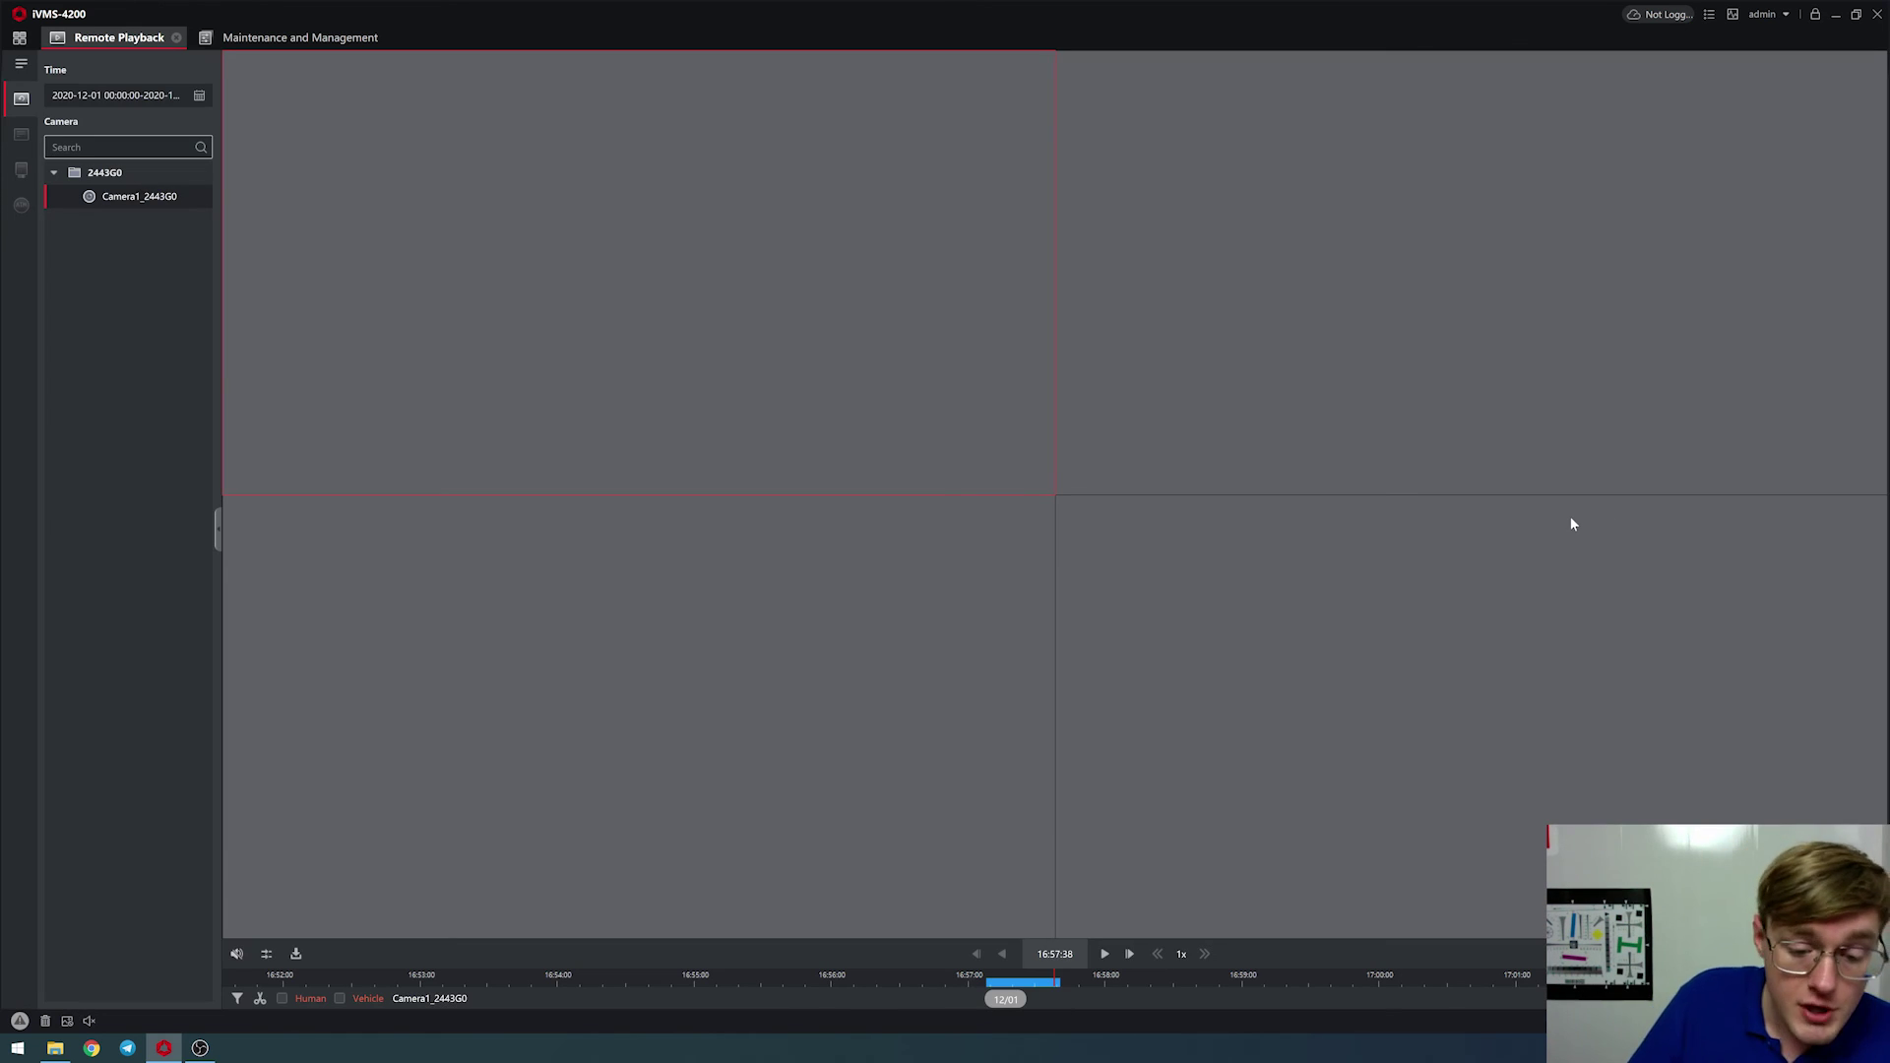